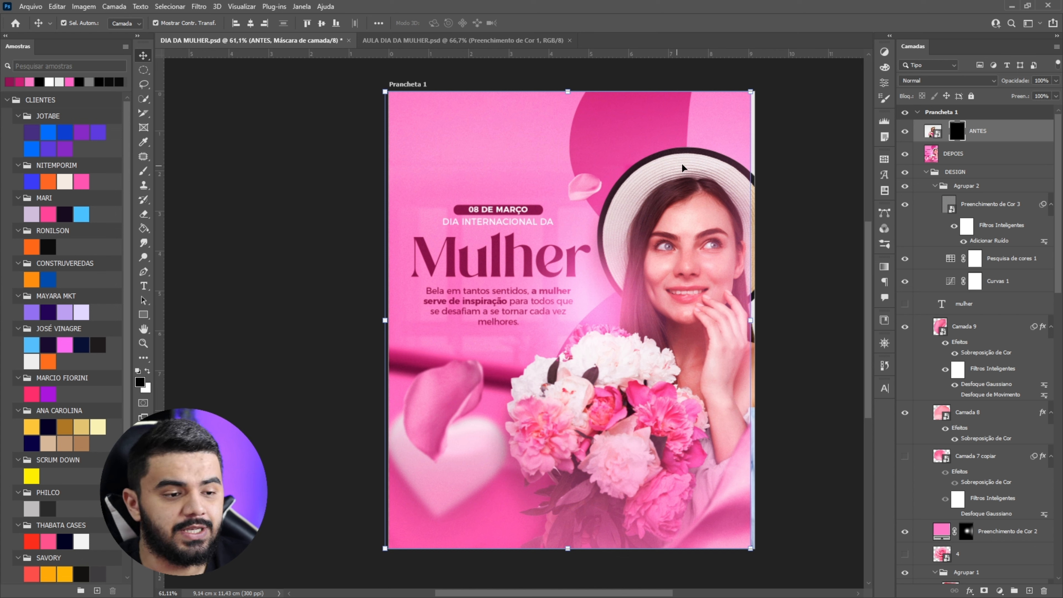
pyautogui.moveTo(681, 163); pyautogui.dragTo(711, 134)
pyautogui.scroll(2, 711, 130)
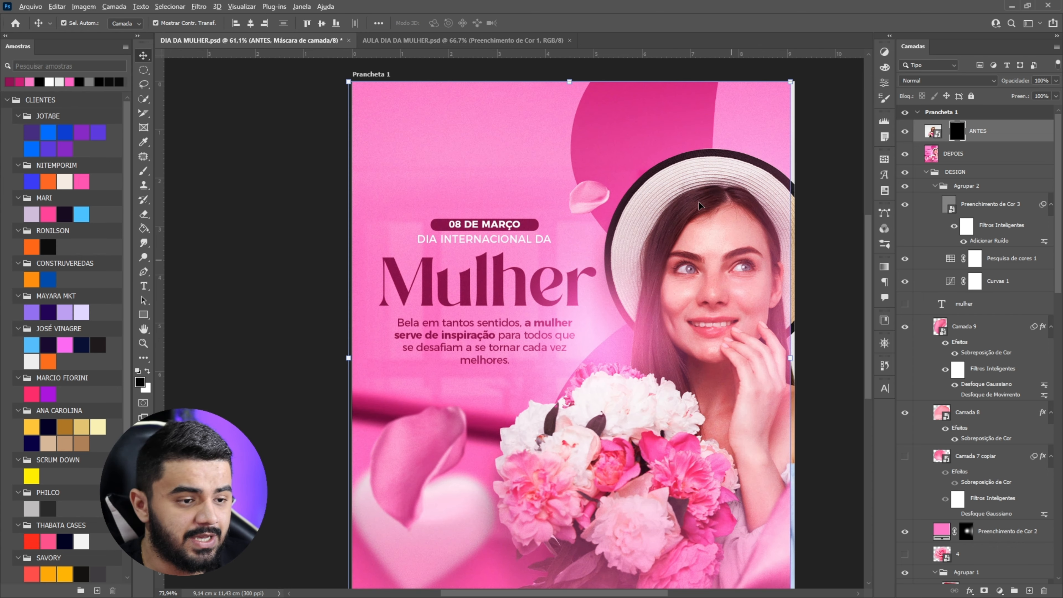
pyautogui.scroll(-1, 555, 281)
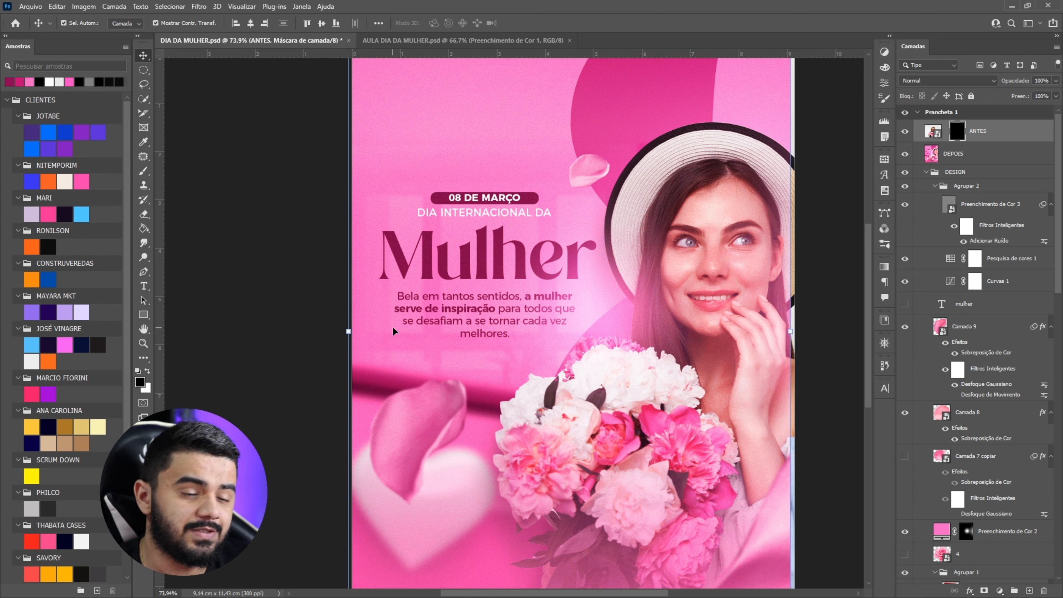
pyautogui.scroll(-1, 553, 328)
pyautogui.scroll(1, 559, 319)
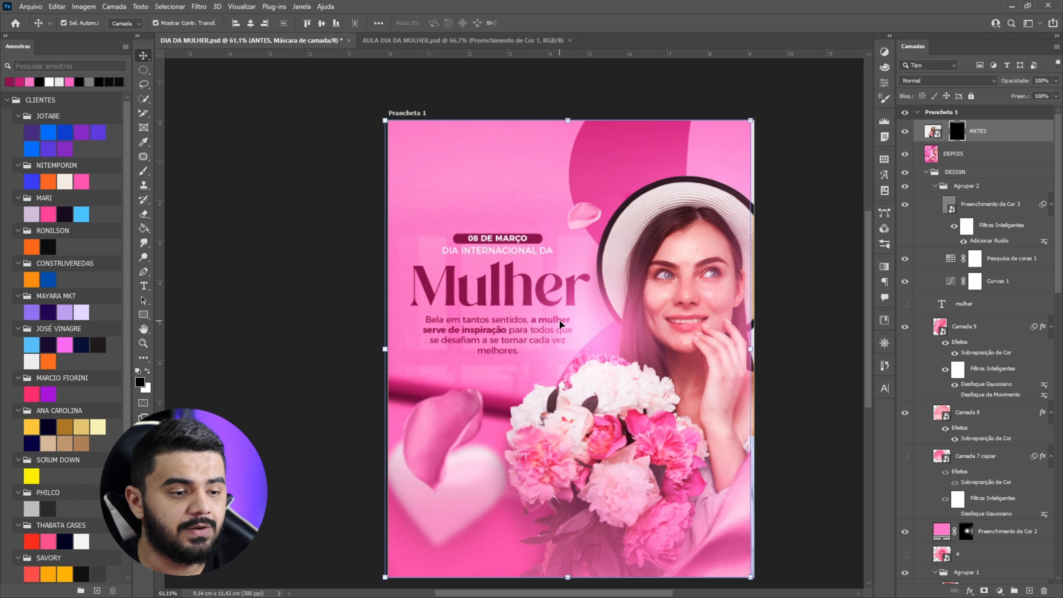
pyautogui.scroll(-1, 558, 319)
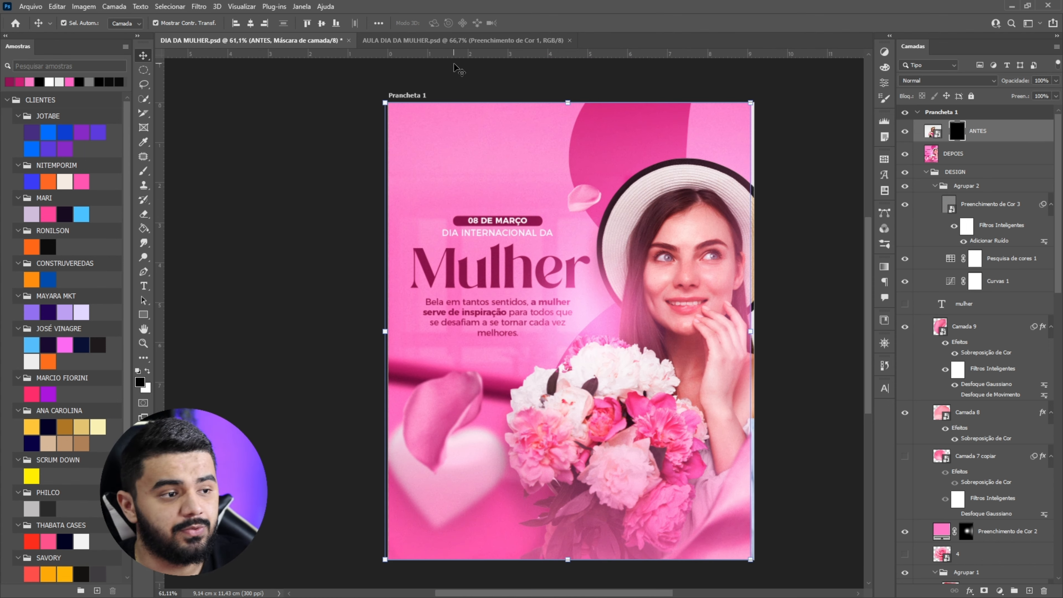
# Switch to the AULA DIA DA MULHER.psd document and recolour its Preenchimento de Cor 1 fill layer with the recent light pink swatch.
pyautogui.click(454, 42)
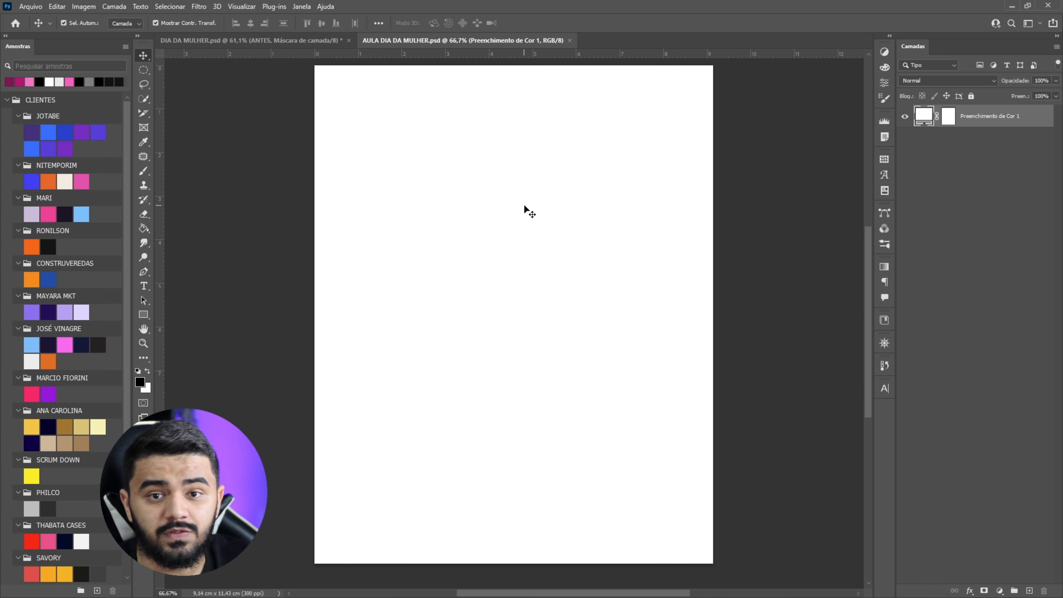
pyautogui.scroll(1, 524, 205)
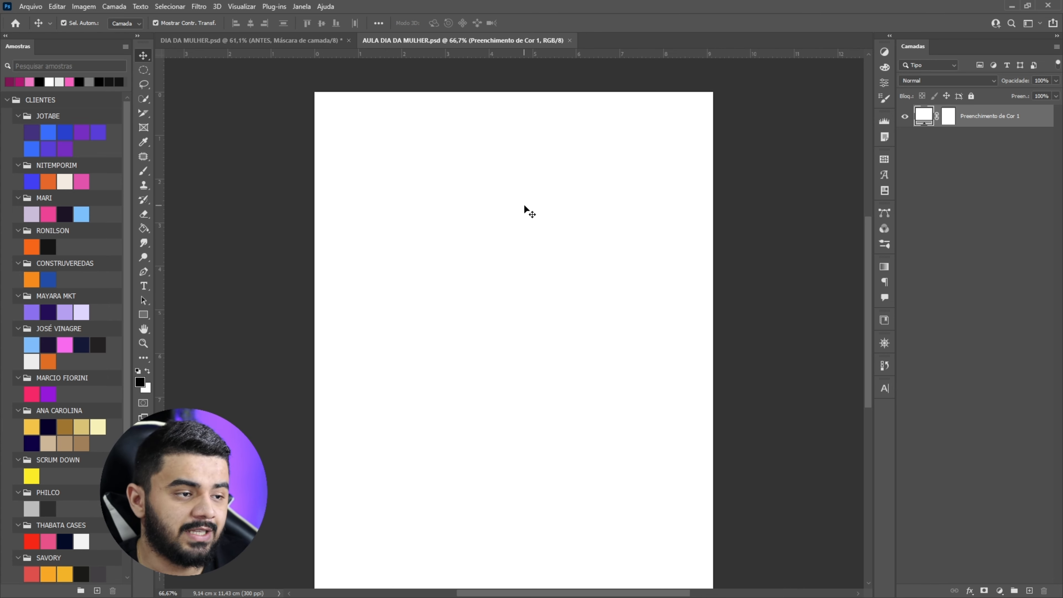
pyautogui.scroll(-1, 550, 179)
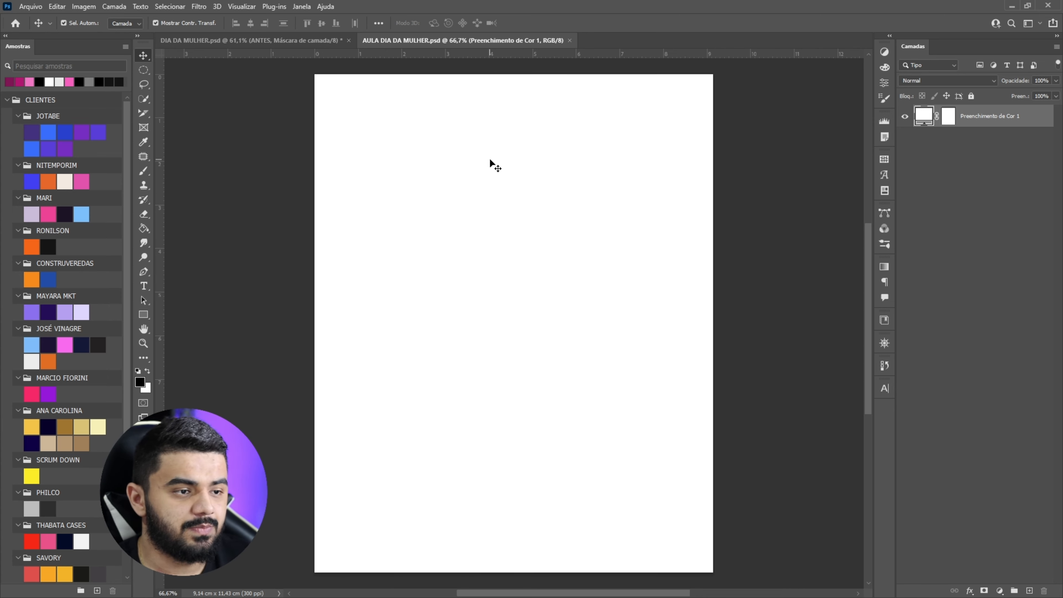
pyautogui.scroll(1, 490, 159)
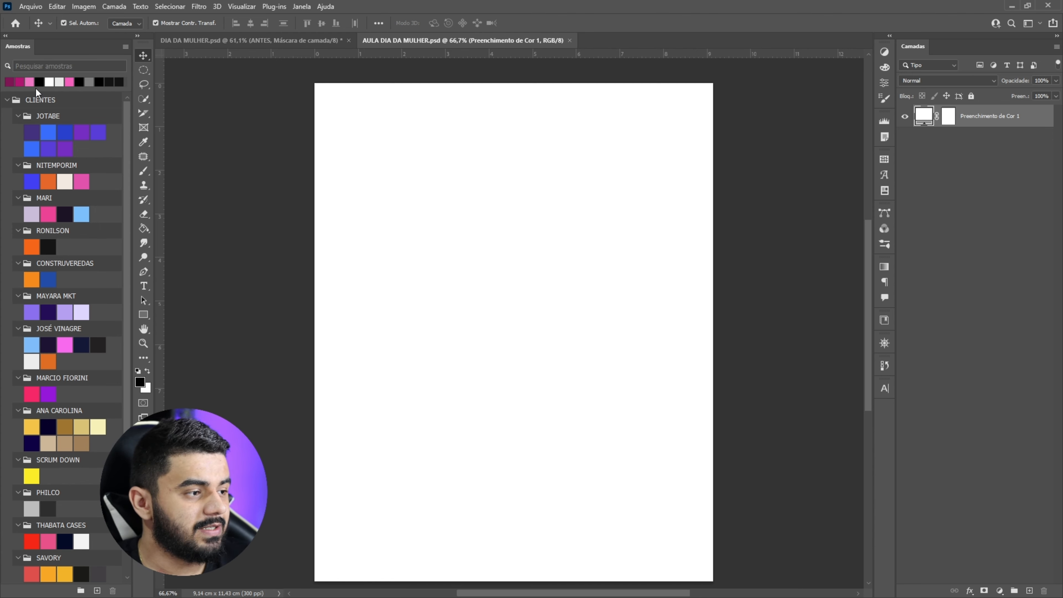
pyautogui.click(29, 82)
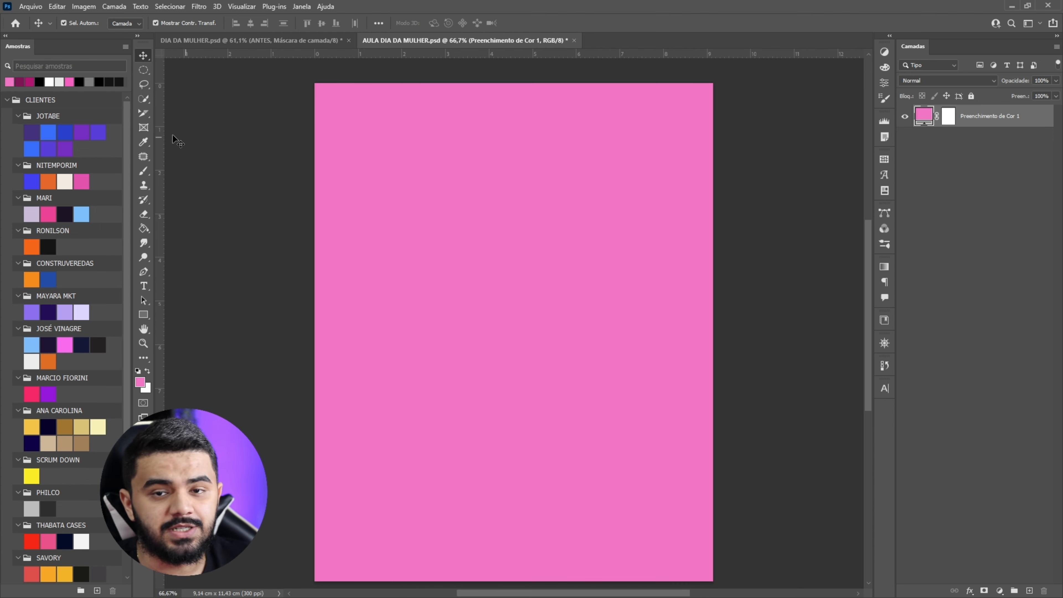
pyautogui.click(29, 81)
pyautogui.click(29, 80)
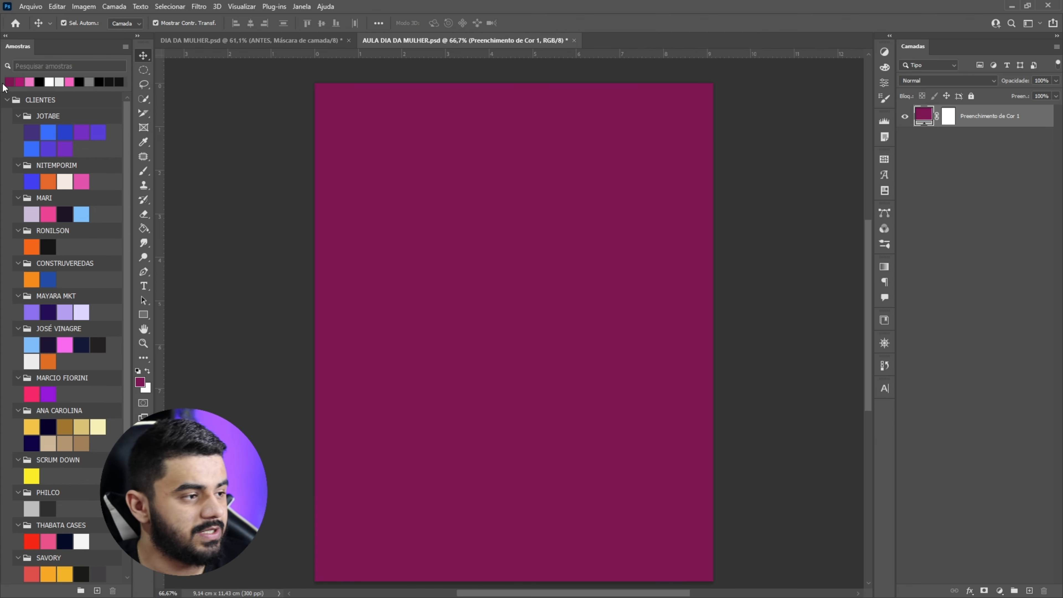
pyautogui.click(29, 81)
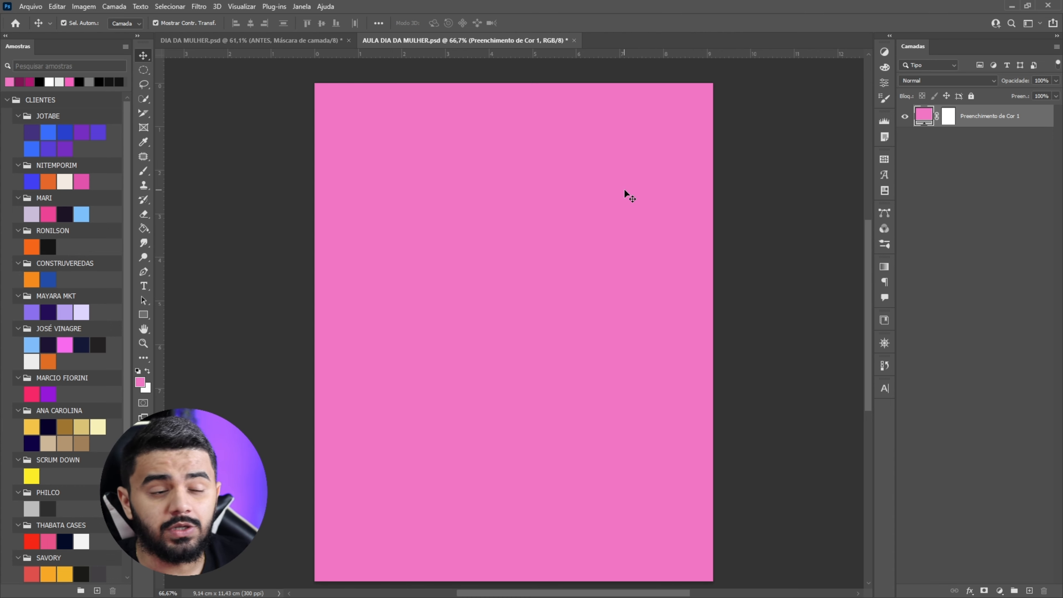
pyautogui.scroll(-1, 692, 193)
pyautogui.scroll(1, 302, 175)
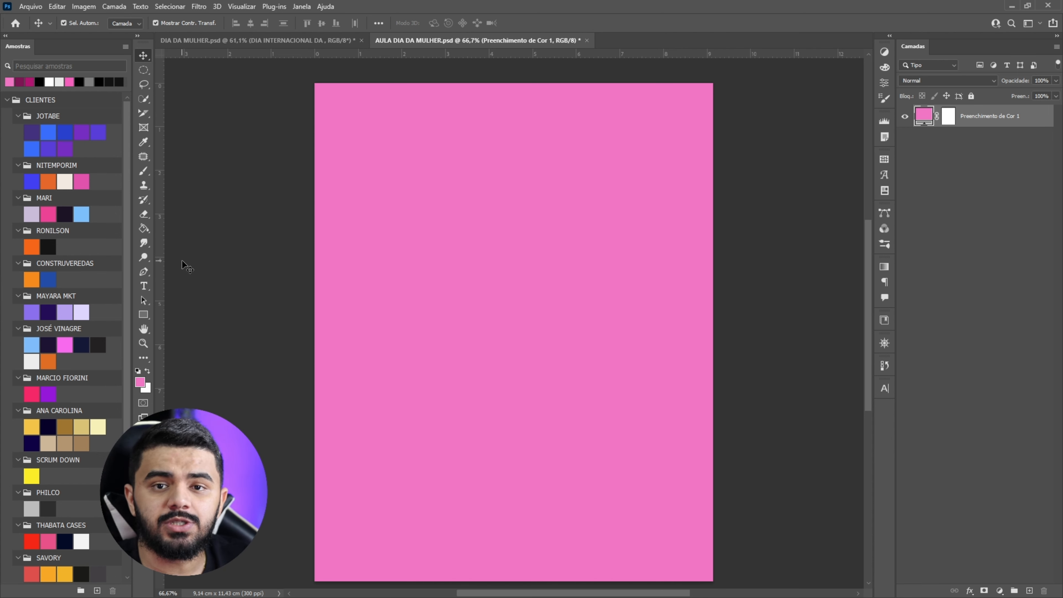
# Add the white Montserrat text "08 de março" near the canvas's left edge and move it fully inside the canvas.
pyautogui.click(146, 285)
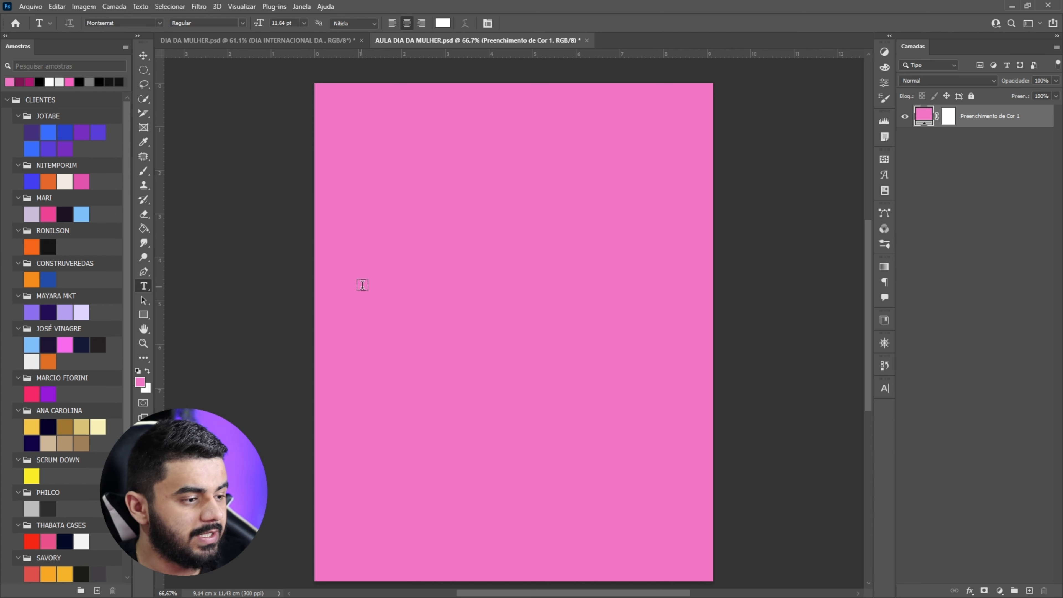
pyautogui.click(365, 236)
pyautogui.scroll(3, 337, 266)
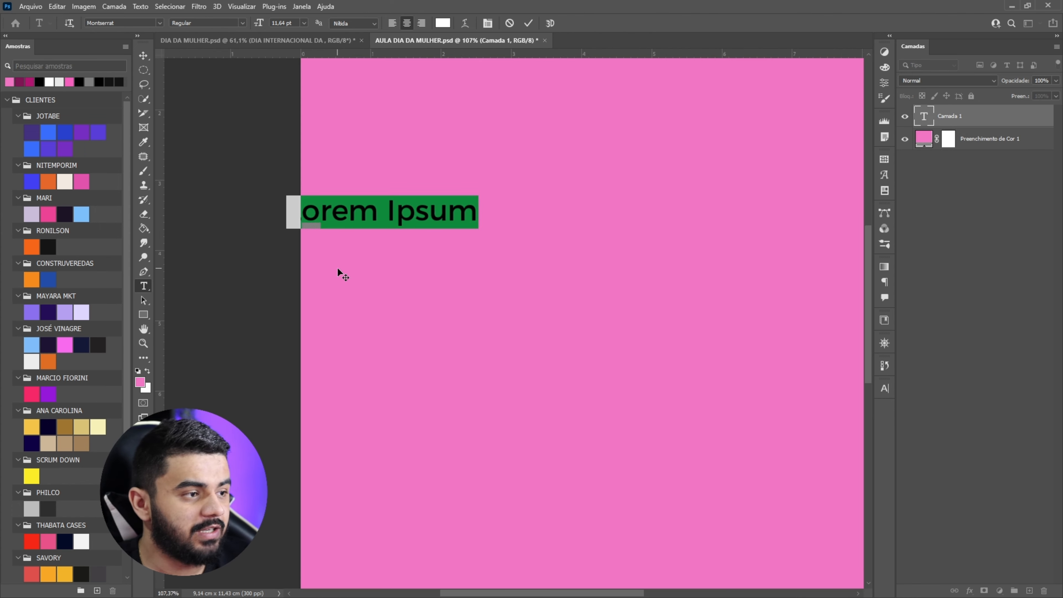
pyautogui.press('BackSpace')
pyautogui.write('08 de março')
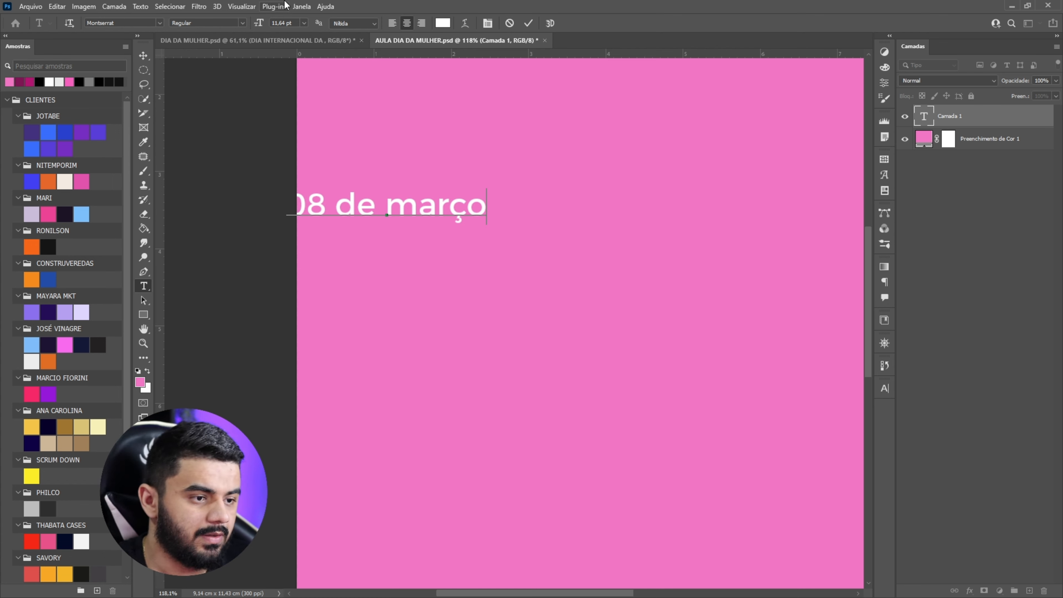
pyautogui.click(528, 23)
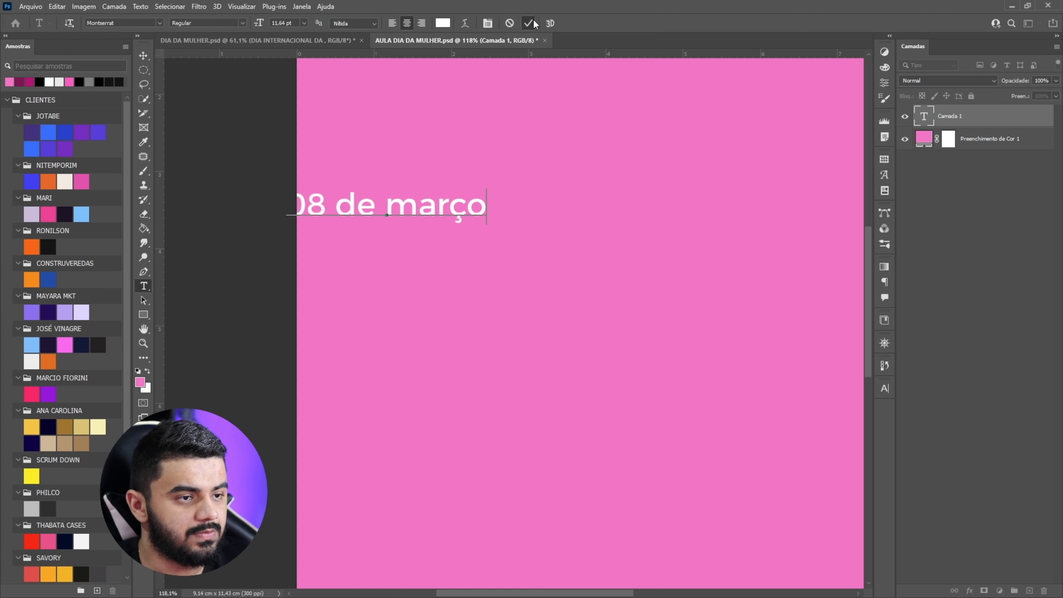
pyautogui.click(143, 54)
pyautogui.moveTo(435, 203); pyautogui.dragTo(498, 210)
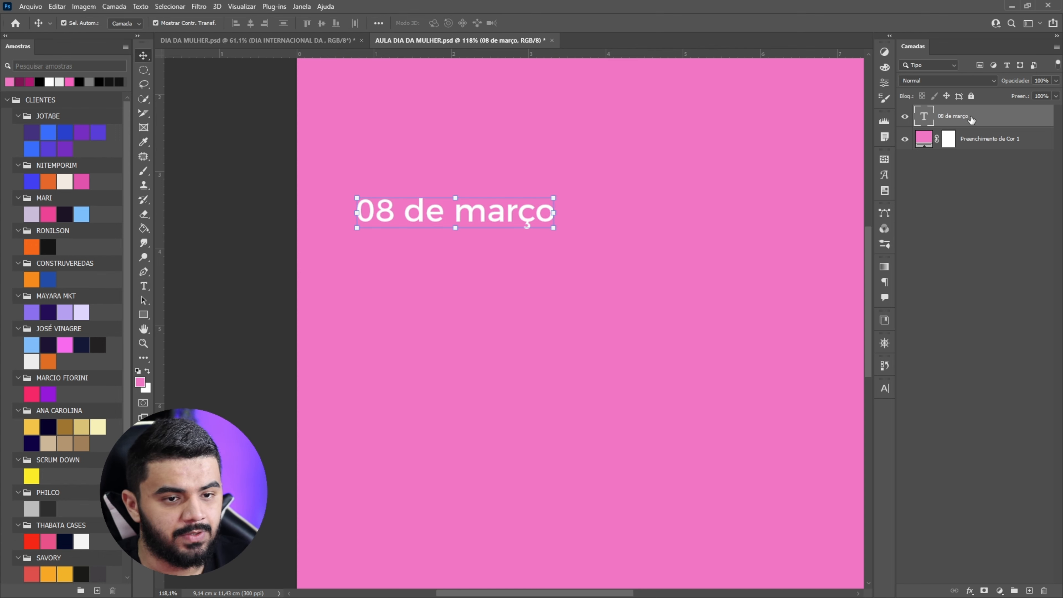
# Set the font style of the "08 de março" text to Bold.
pyautogui.click(884, 389)
pyautogui.click(866, 405)
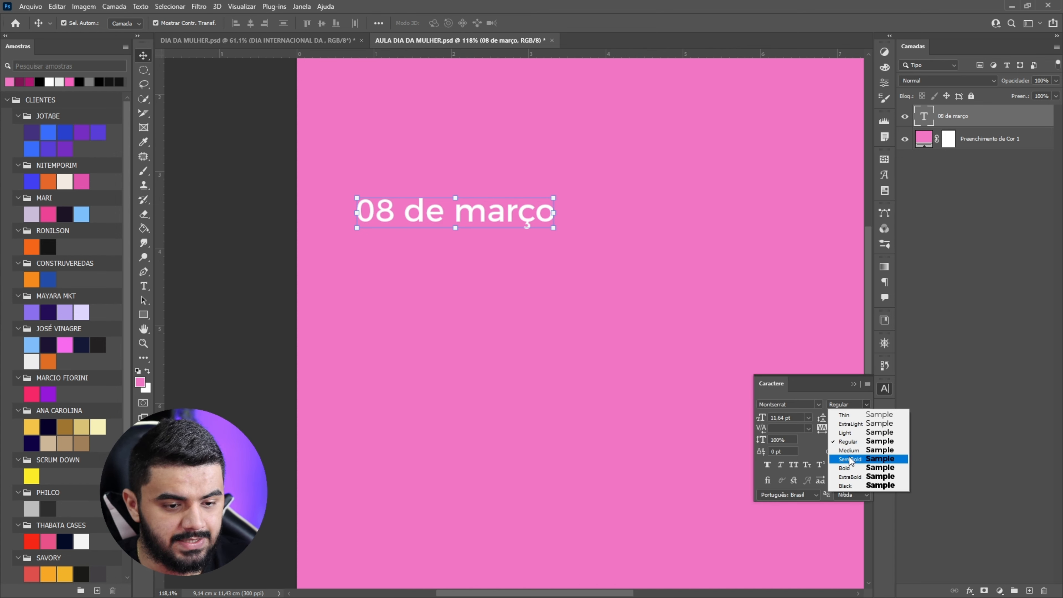
pyautogui.click(844, 468)
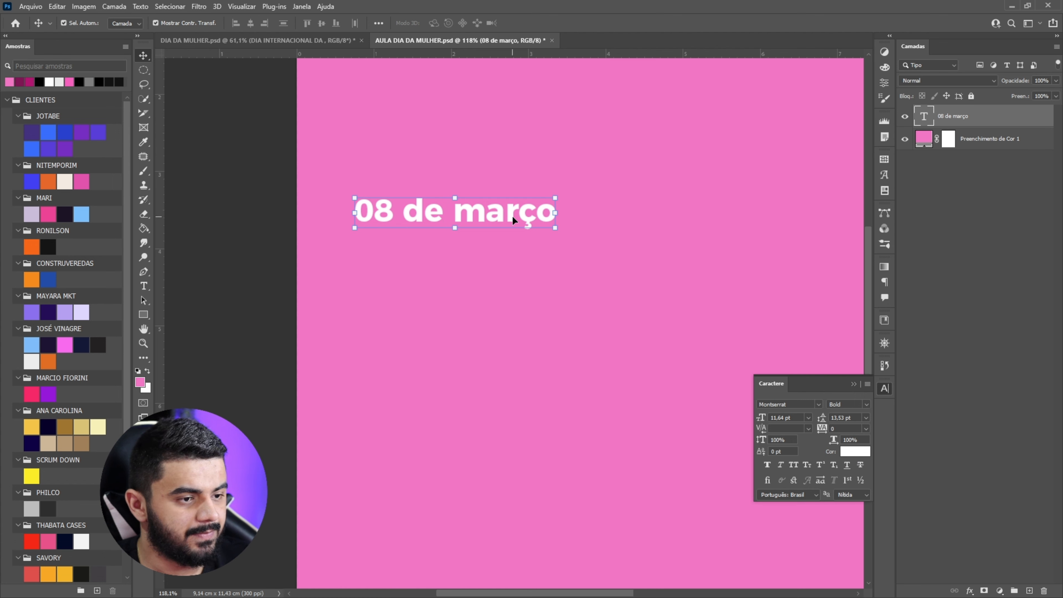
# Duplicate the "08 de março" text directly below itself and change the copy's wording to "Dia internacional da".
pyautogui.moveTo(507, 219); pyautogui.dragTo(509, 238)
pyautogui.doubleClick(507, 245)
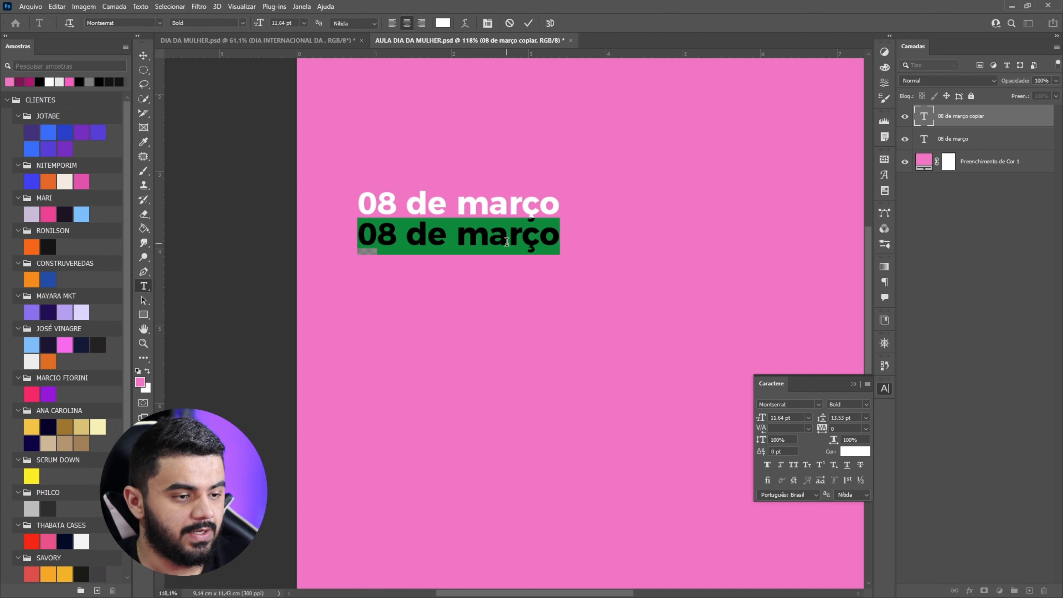
pyautogui.write('Dia in')
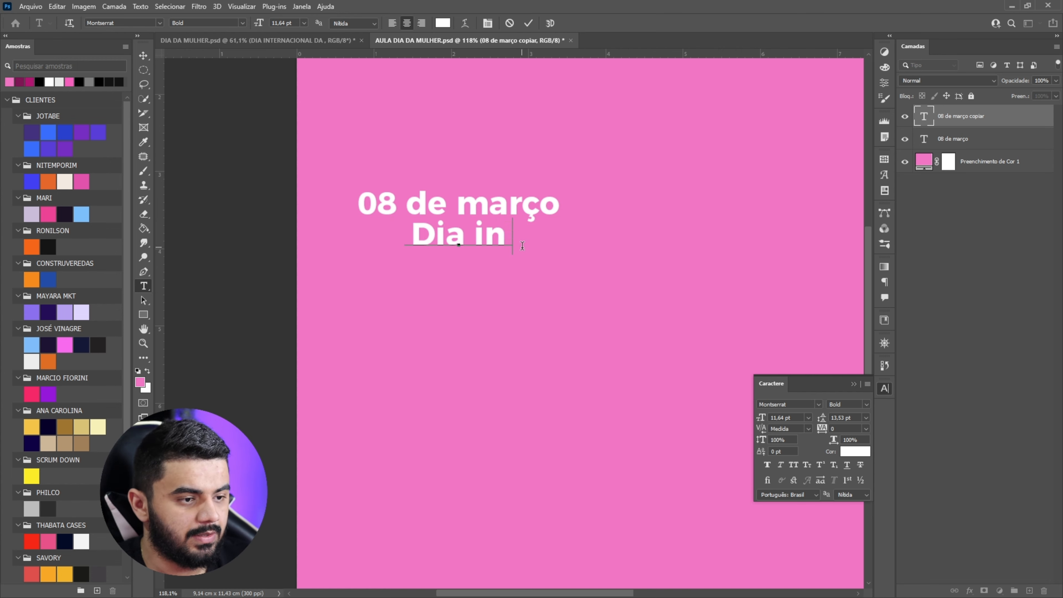
pyautogui.write('ternacional da')
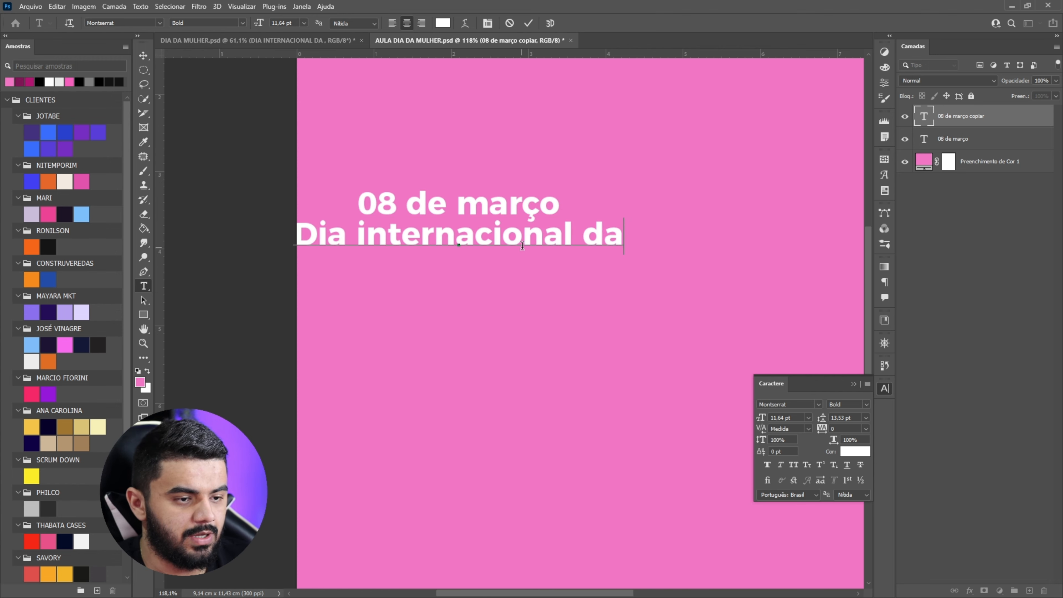
pyautogui.click(530, 27)
pyautogui.press('v')
# Move both text lines together to the right so they sit fully inside the canvas.
pyautogui.scroll(1, 563, 247)
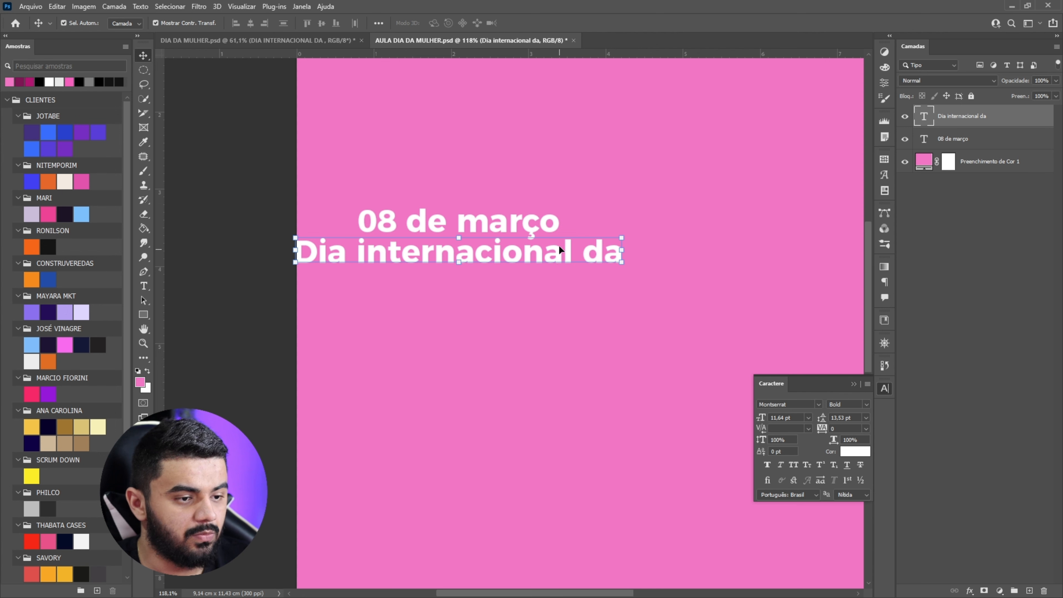
pyautogui.keyDown('shift'); pyautogui.click(529, 223); pyautogui.keyUp('shift')
pyautogui.moveTo(528, 225); pyautogui.dragTo(571, 226)
pyautogui.click(586, 344)
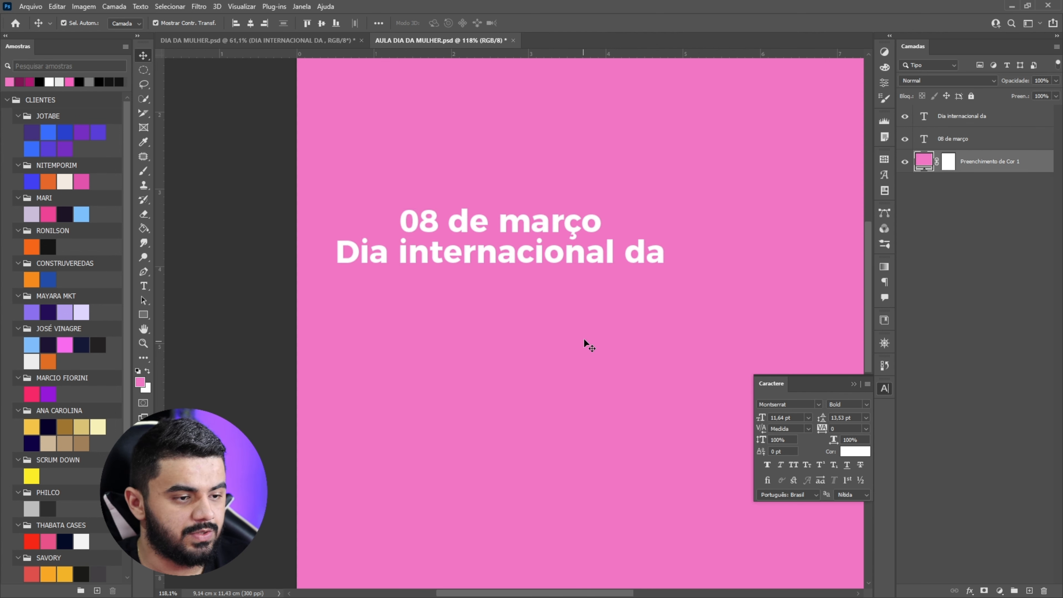
# Apply All Caps to the "Dia internacional da" text.
pyautogui.click(603, 257)
pyautogui.doubleClick(603, 254)
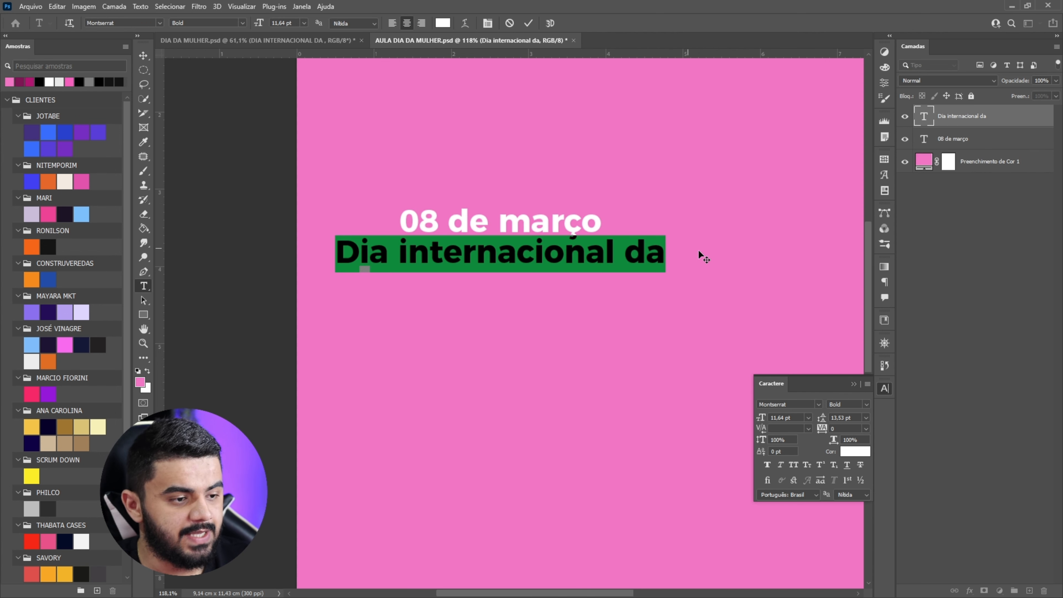
pyautogui.click(792, 465)
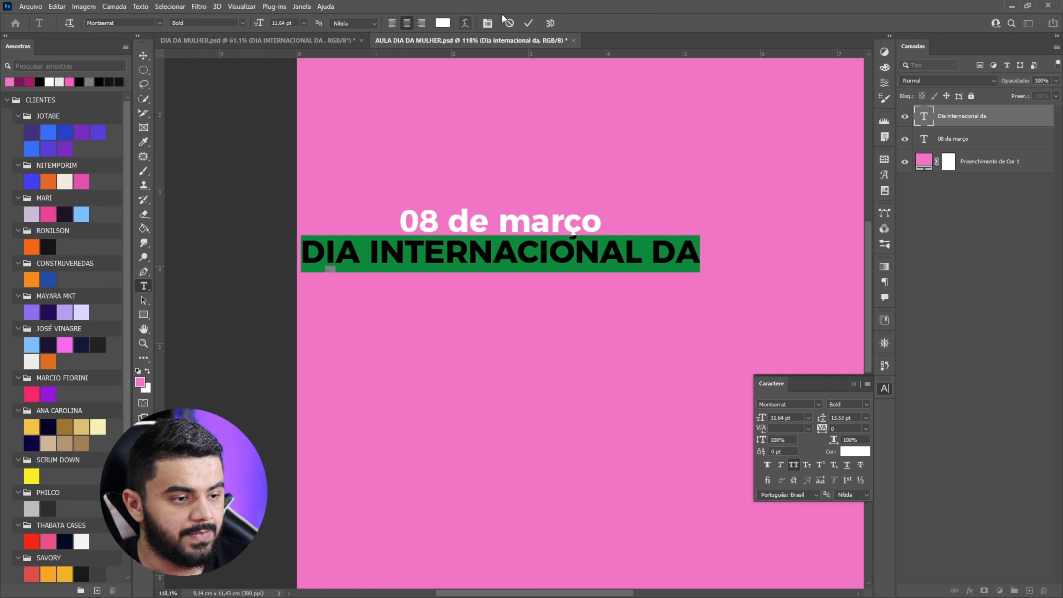
pyautogui.click(528, 23)
pyautogui.press('v')
# Reposition the two text lines with a wider vertical gap between them, keeping them centred on each other.
pyautogui.scroll(-2, 581, 235)
pyautogui.moveTo(554, 242)
pyautogui.mouseDown()
pyautogui.moveTo(569, 257)
pyautogui.moveTo(560, 249)
pyautogui.mouseUp()
pyautogui.scroll(2, 547, 258)
pyautogui.moveTo(585, 211); pyautogui.dragTo(595, 211)
pyautogui.click(665, 259)
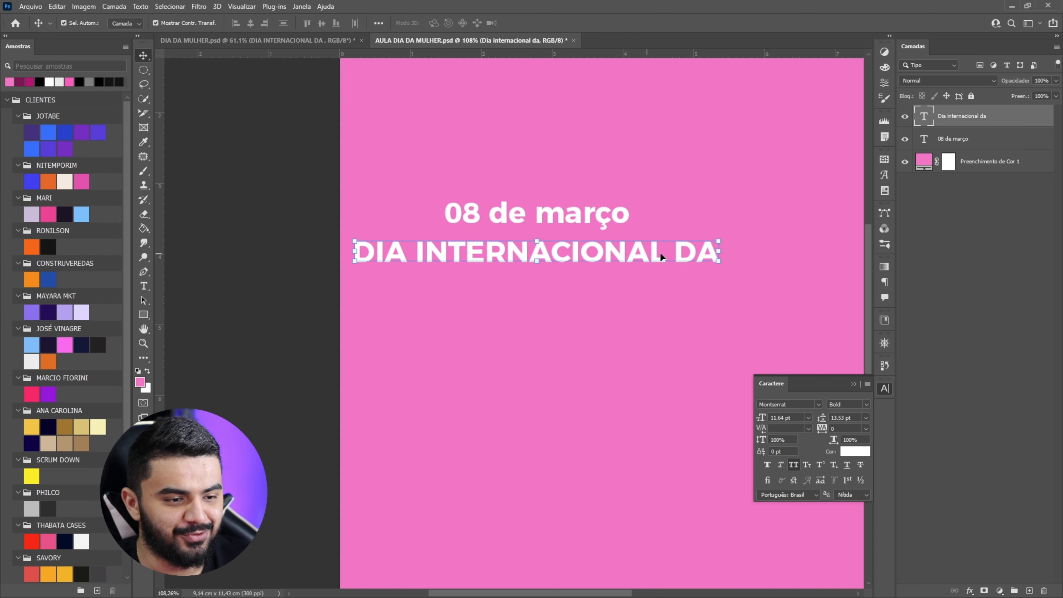
# Add a layer above the pink fill and draw a rectangle about 3,22 × 0,46 cm behind the "08 de março" text.
pyautogui.click(948, 161)
pyautogui.click(1029, 590)
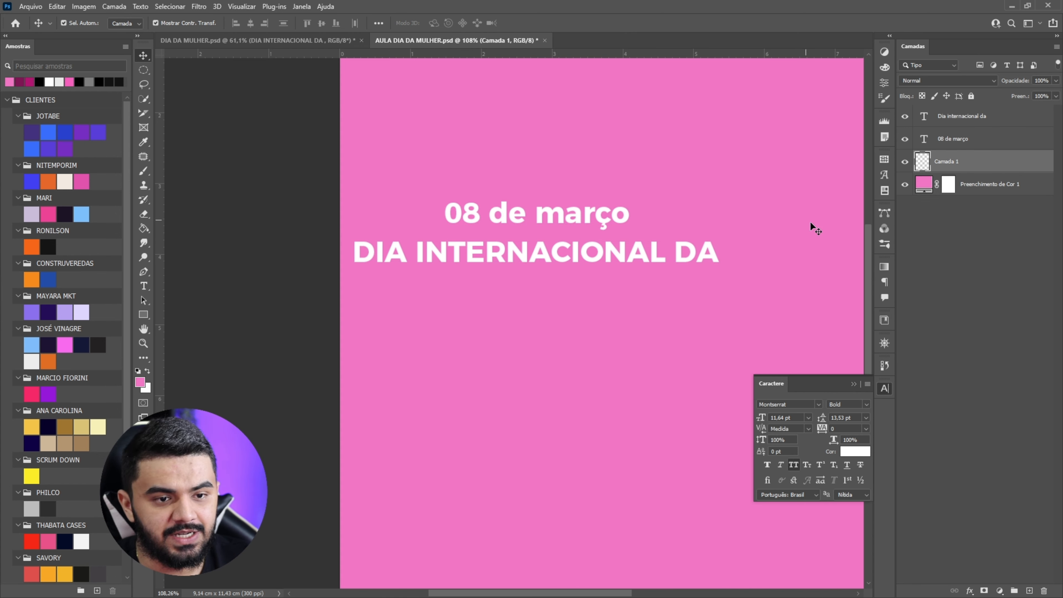
pyautogui.click(143, 314)
pyautogui.scroll(3, 541, 201)
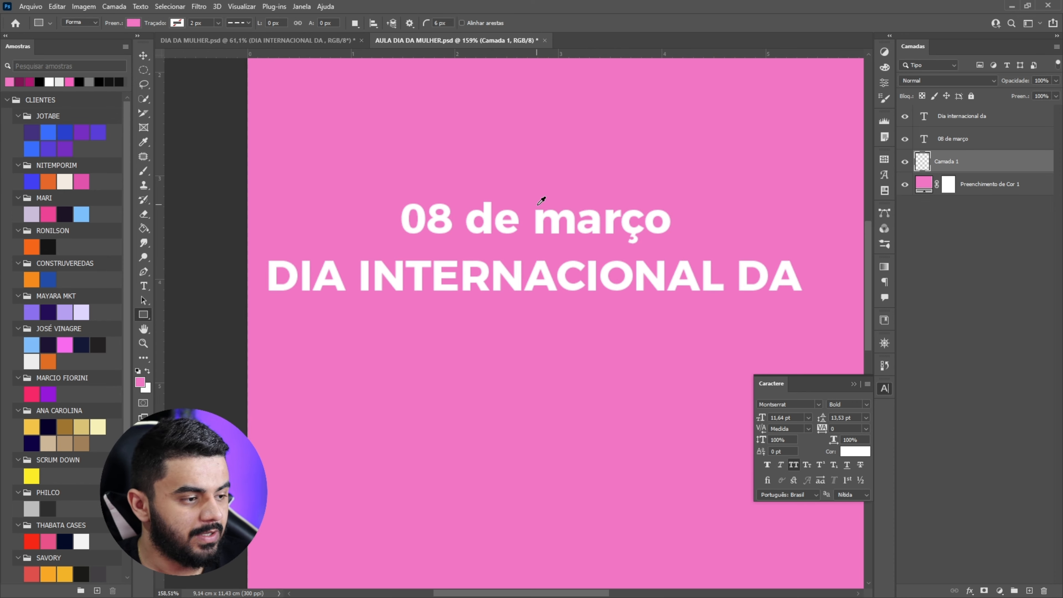
pyautogui.moveTo(698, 243); pyautogui.dragTo(365, 199)
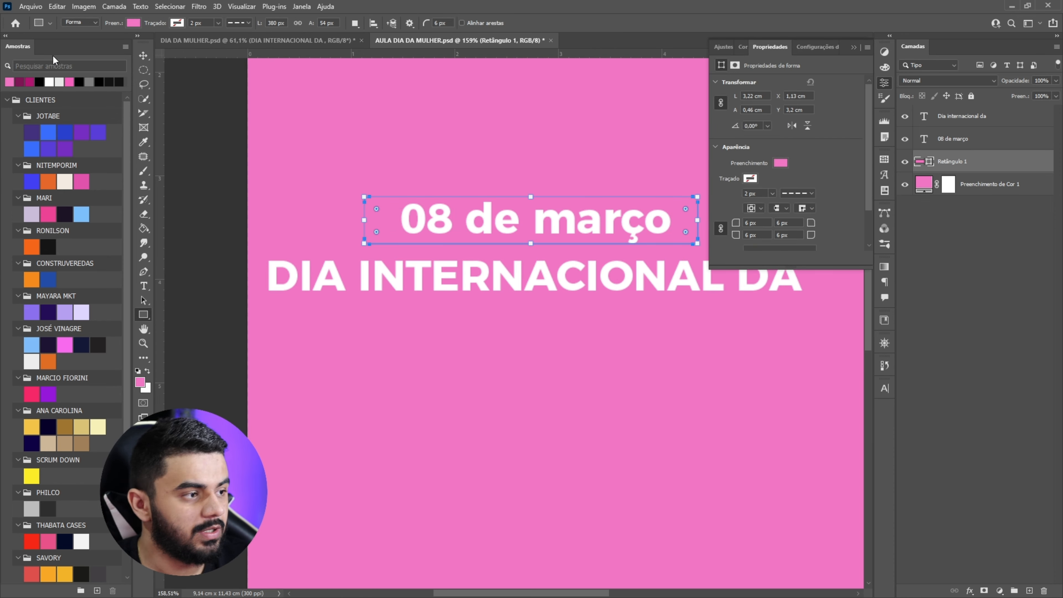
# Fill the rectangle behind the date with the dark wine swatch and round its corners to 27 px.
pyautogui.click(27, 79)
pyautogui.scroll(3, 401, 222)
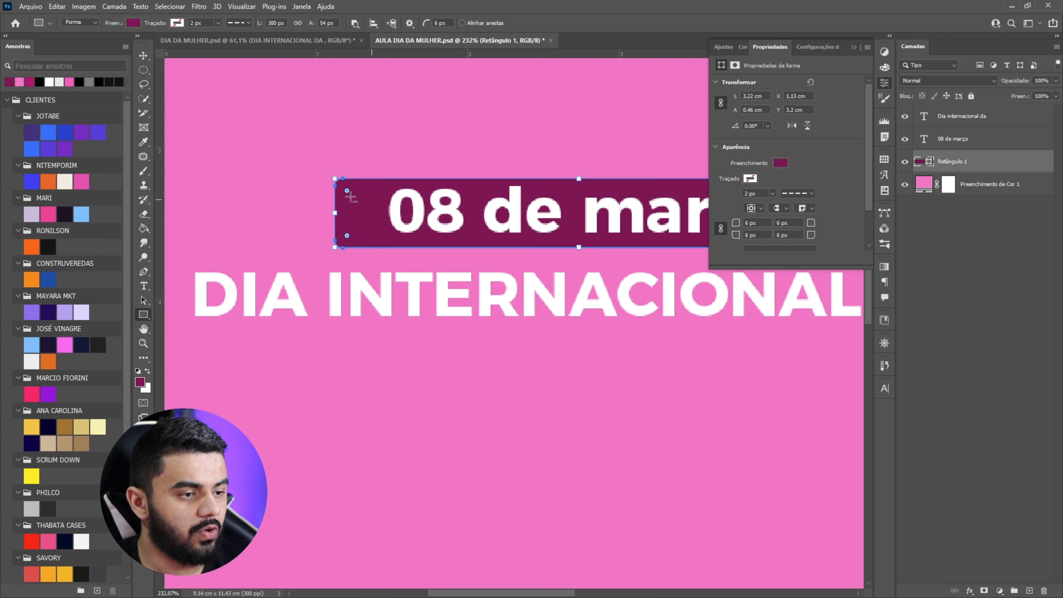
pyautogui.moveTo(345, 188); pyautogui.dragTo(372, 219)
pyautogui.scroll(-4, 347, 226)
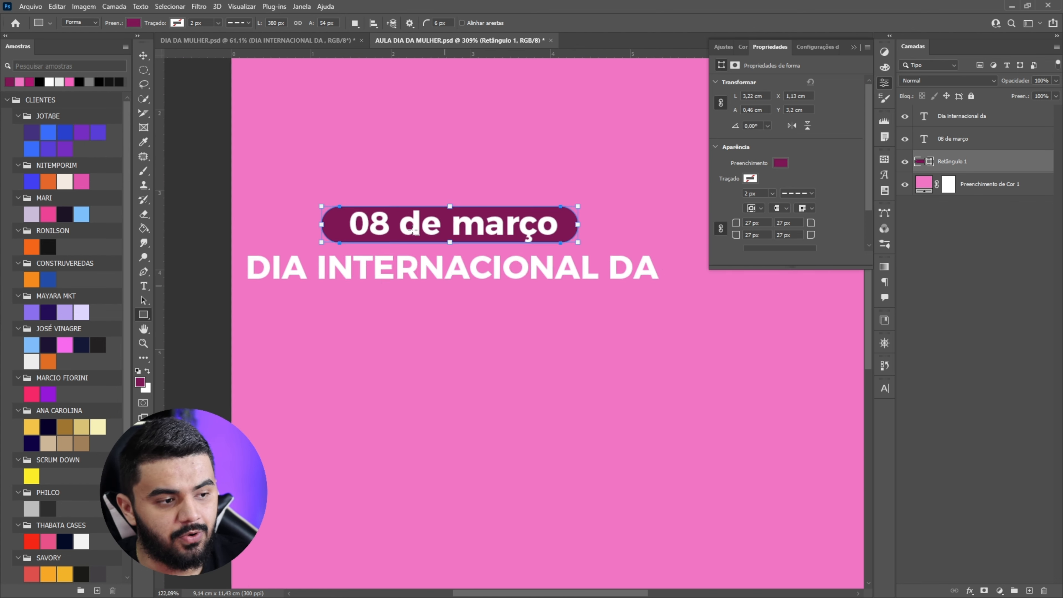
# Centre the "08 de março" text and the rounded rectangle on each other horizontally and vertically.
pyautogui.press('v')
pyautogui.scroll(2, 444, 240)
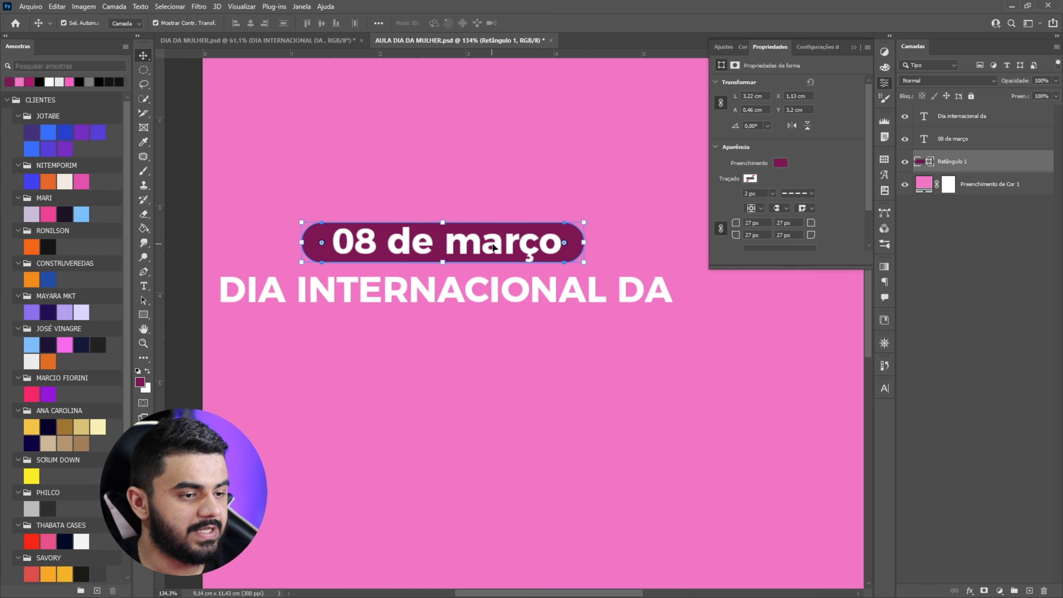
pyautogui.keyDown('shift'); pyautogui.click(486, 235); pyautogui.keyUp('shift')
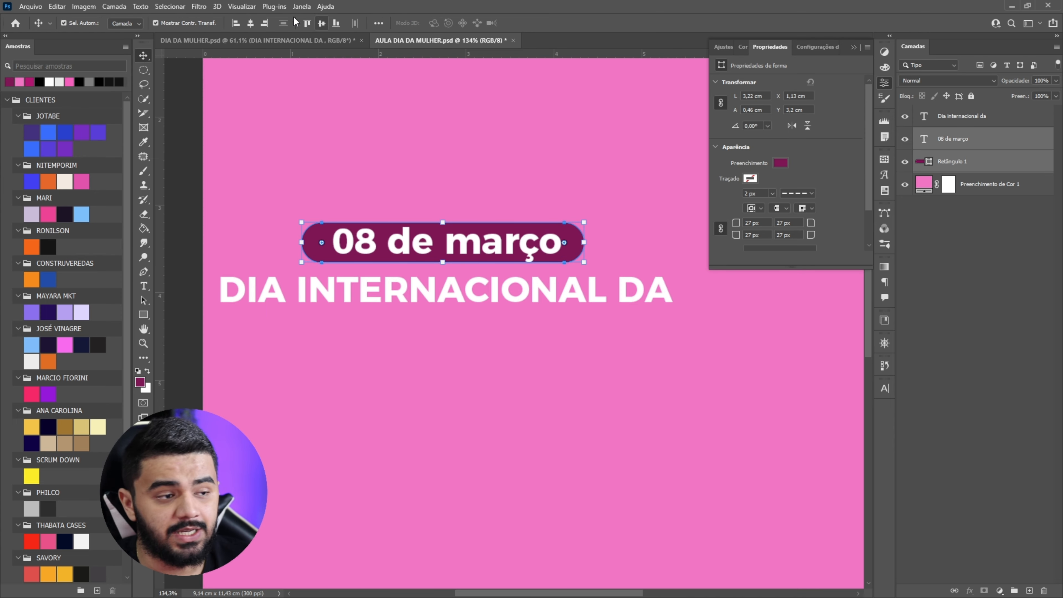
pyautogui.click(250, 23)
pyautogui.click(321, 23)
pyautogui.click(529, 122)
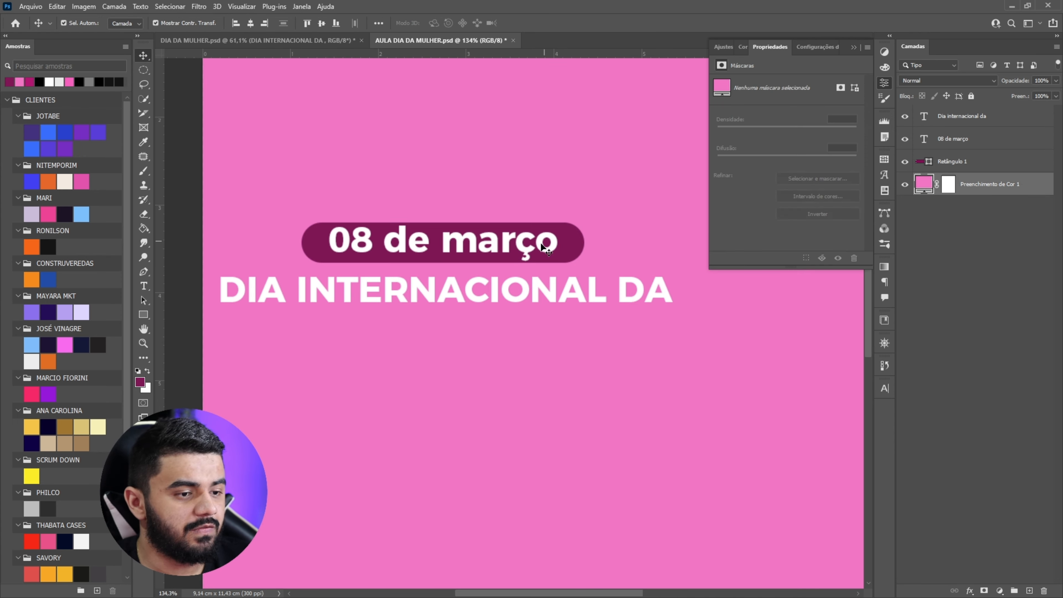
# Widen the rounded rectangle behind the "08 de março" text to about 3,59 cm.
pyautogui.scroll(2, 544, 242)
pyautogui.click(584, 249)
pyautogui.moveTo(599, 261); pyautogui.dragTo(623, 261)
pyautogui.click(593, 22)
pyautogui.scroll(-3, 589, 135)
pyautogui.click(550, 329)
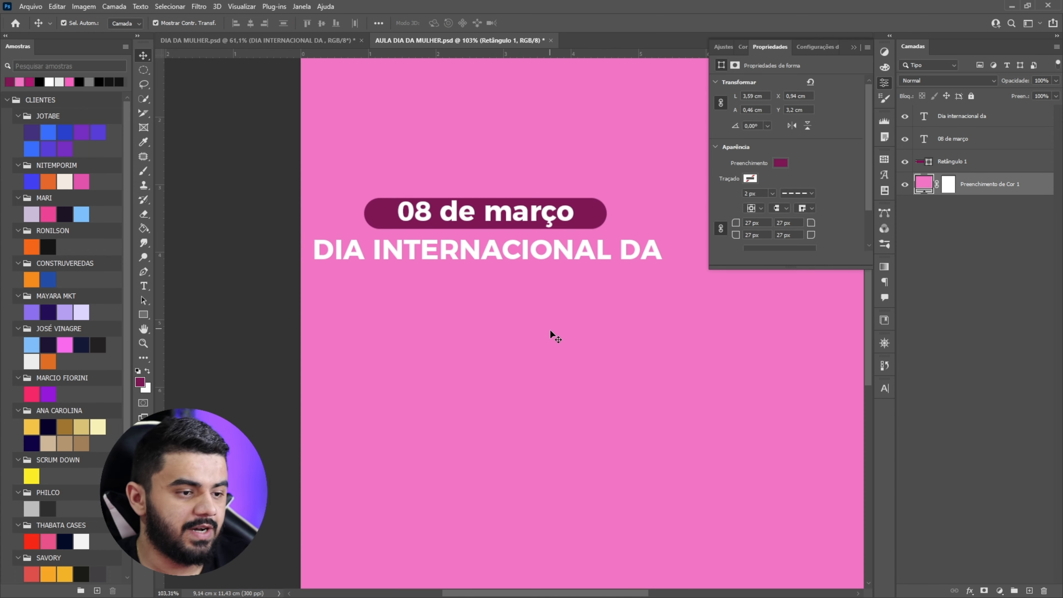
# Set the "DIA INTERNACIONAL DA" line to the Medium weight of Montserrat and shift it slightly under the date label.
pyautogui.click(564, 256)
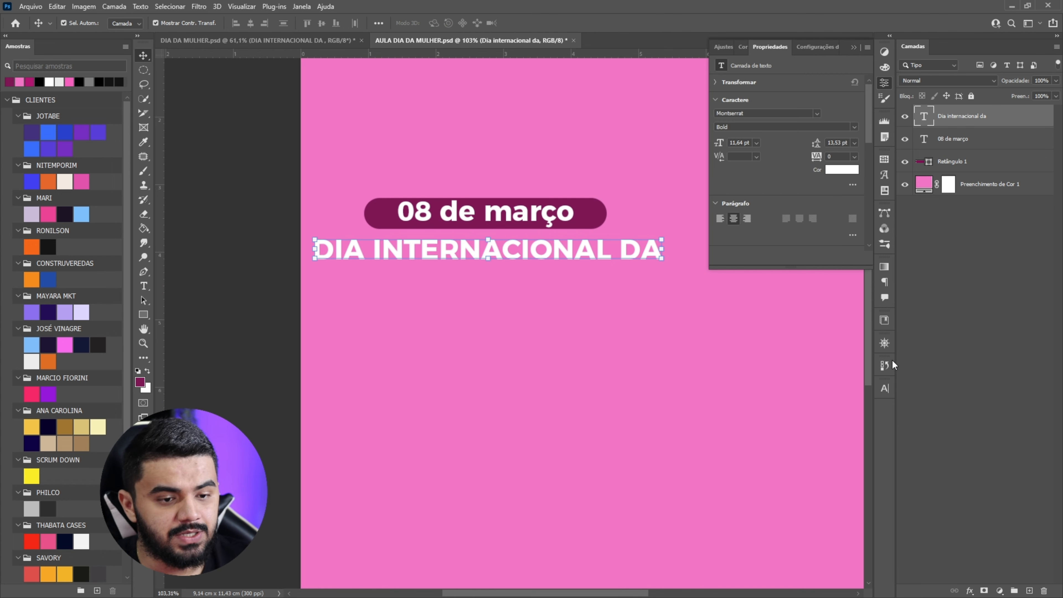
pyautogui.click(886, 388)
pyautogui.click(866, 405)
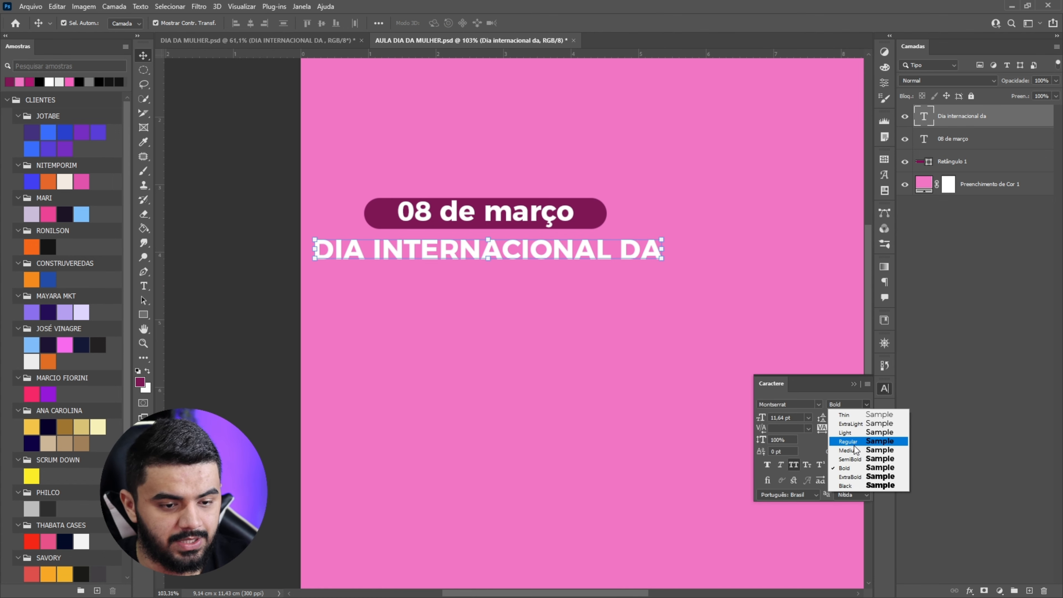
pyautogui.click(853, 446)
pyautogui.click(590, 277)
pyautogui.moveTo(576, 253); pyautogui.dragTo(581, 253)
# Centre the date label and headline on each other horizontally, and scale them down together to a headline size of about 9,81 pt.
pyautogui.keyDown('shift'); pyautogui.click(943, 169); pyautogui.keyUp('shift')
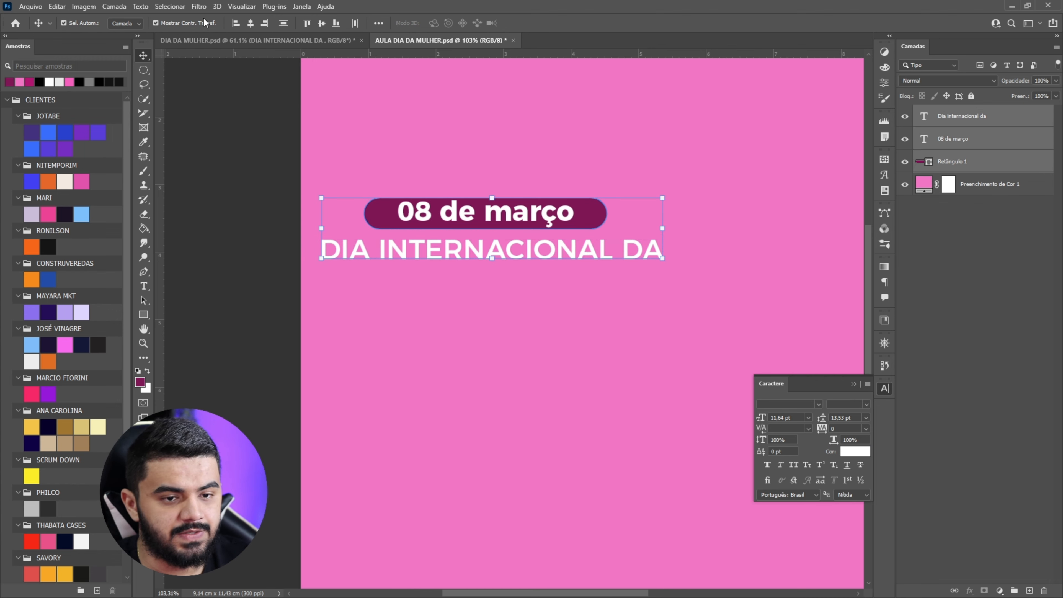
pyautogui.click(251, 23)
pyautogui.moveTo(662, 229); pyautogui.dragTo(609, 229)
pyautogui.moveTo(532, 224); pyautogui.dragTo(549, 229)
pyautogui.click(593, 23)
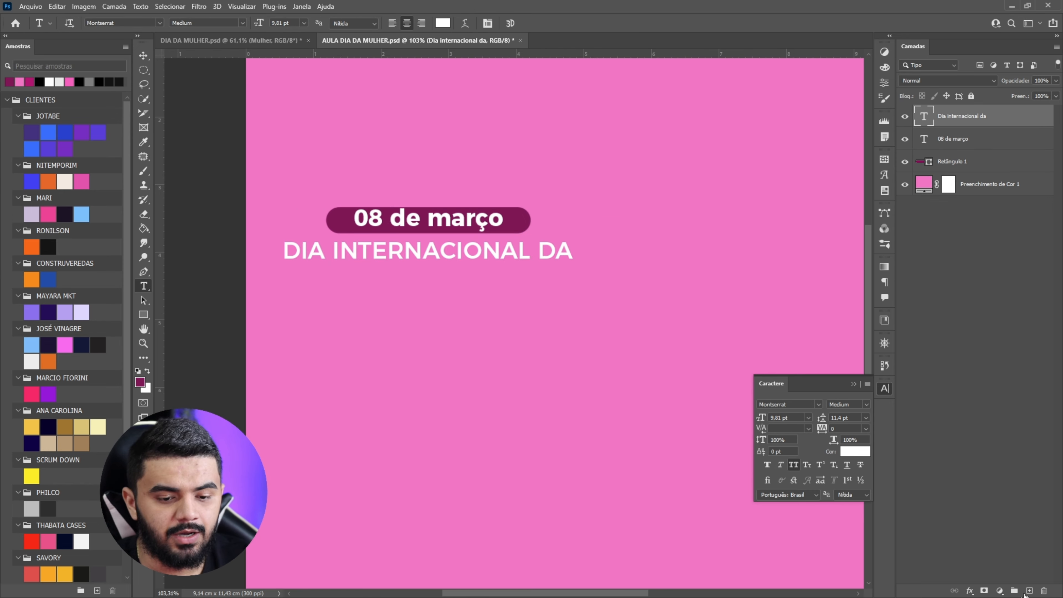
# Add a text layer above the others with the word "Mulher" below the headline.
pyautogui.press('t')
pyautogui.click(386, 312)
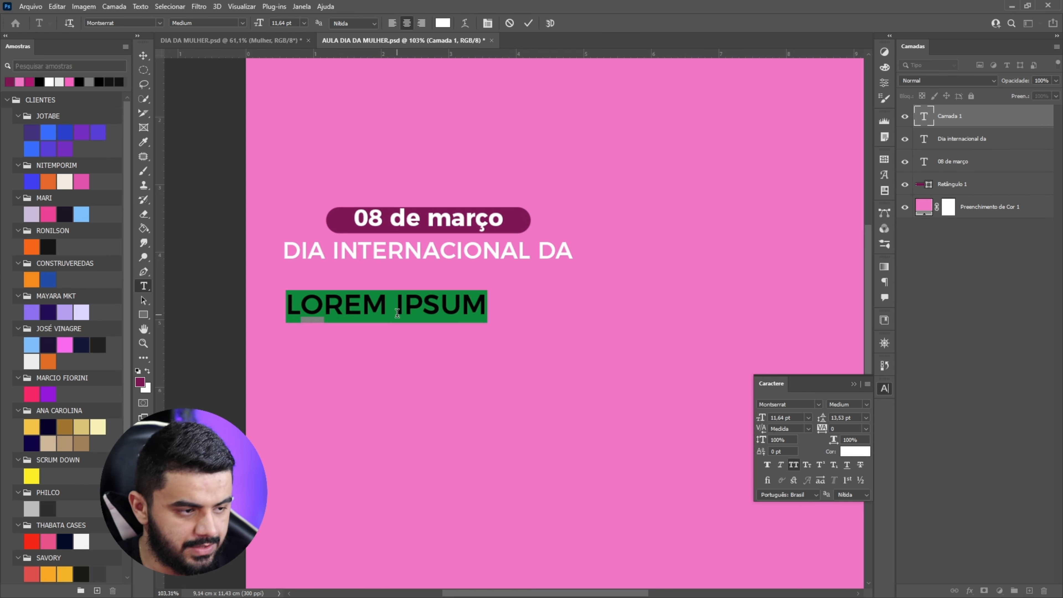
pyautogui.write('MULHER')
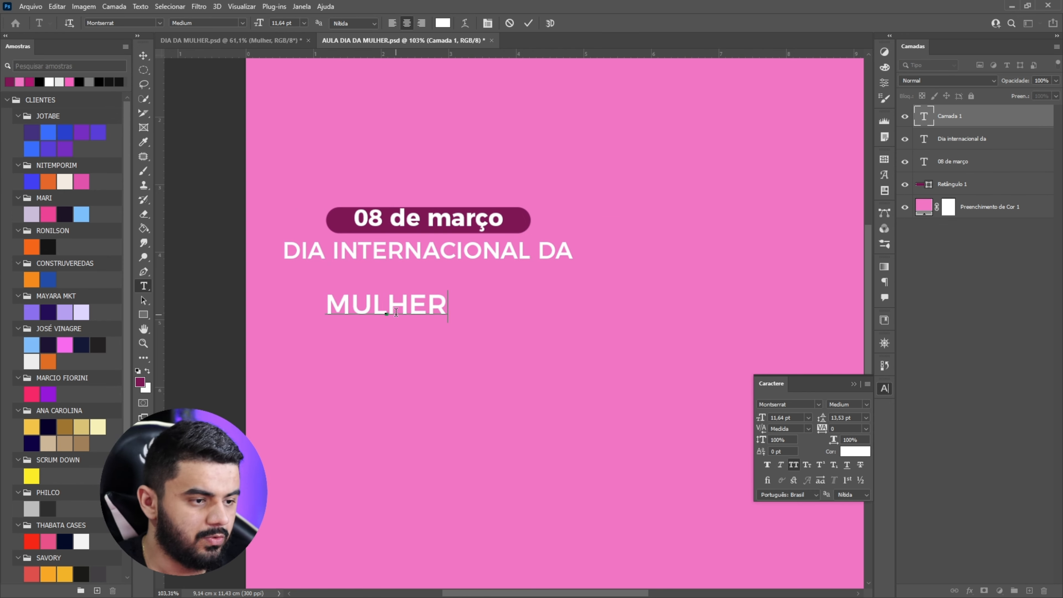
pyautogui.click(529, 24)
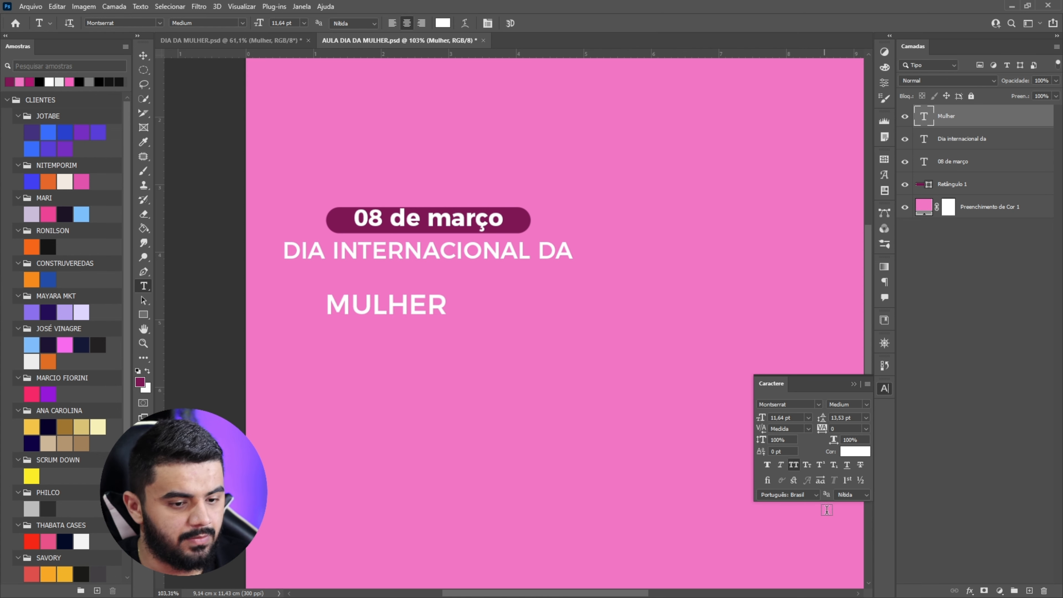
# Turn off all caps for the "Mulher" text and set its font to Megan Demo Font.
pyautogui.click(793, 464)
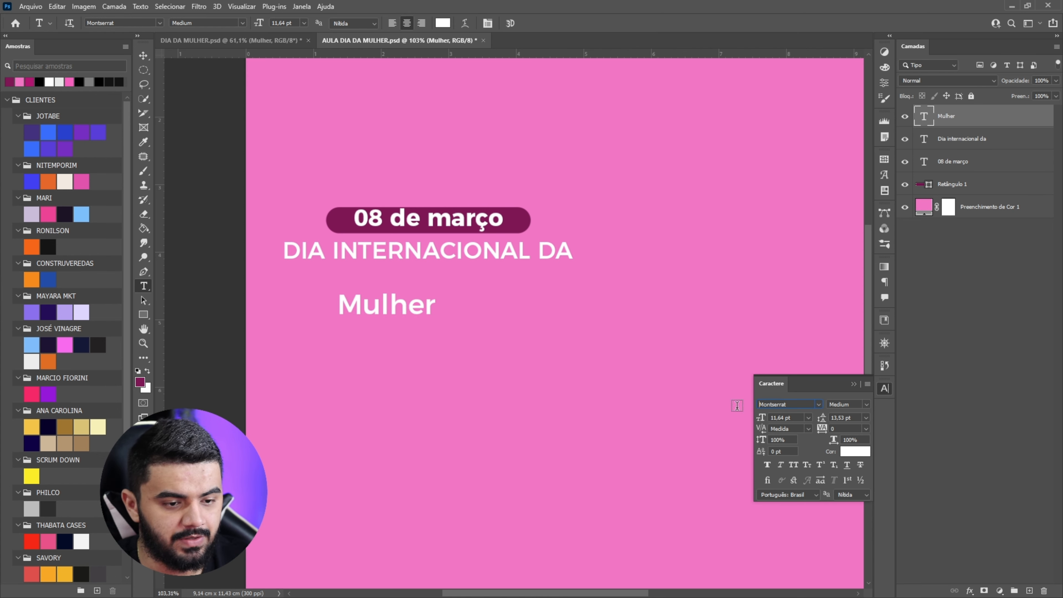
pyautogui.click(789, 403)
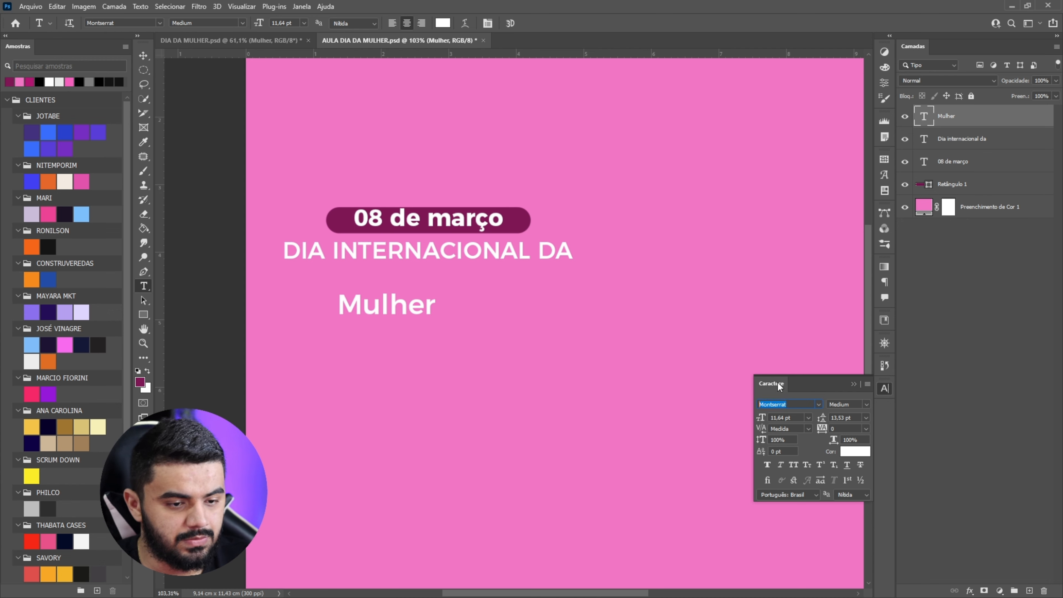
pyautogui.write('mega')
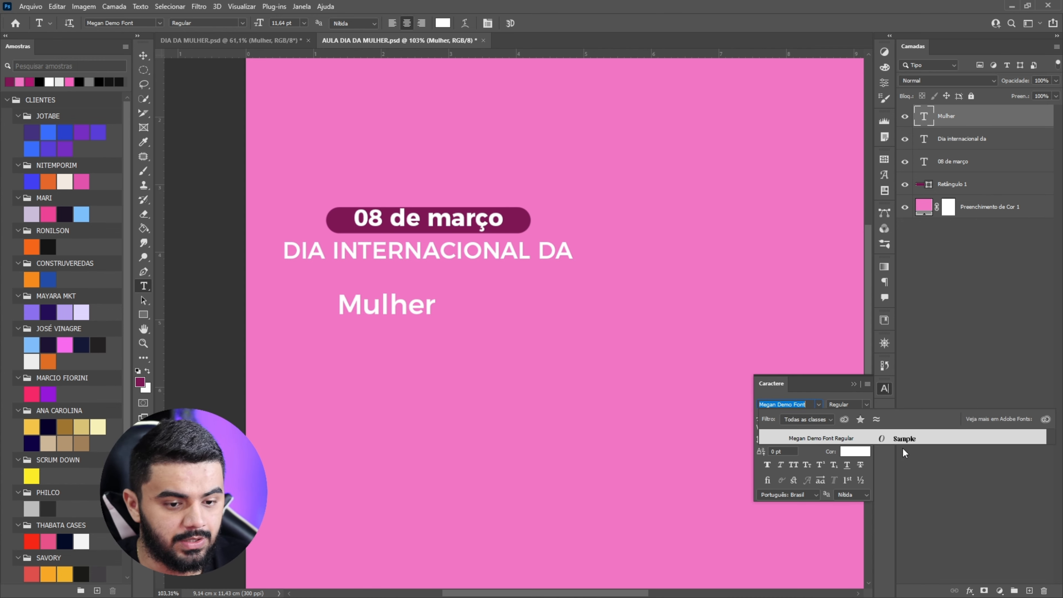
pyautogui.click(900, 438)
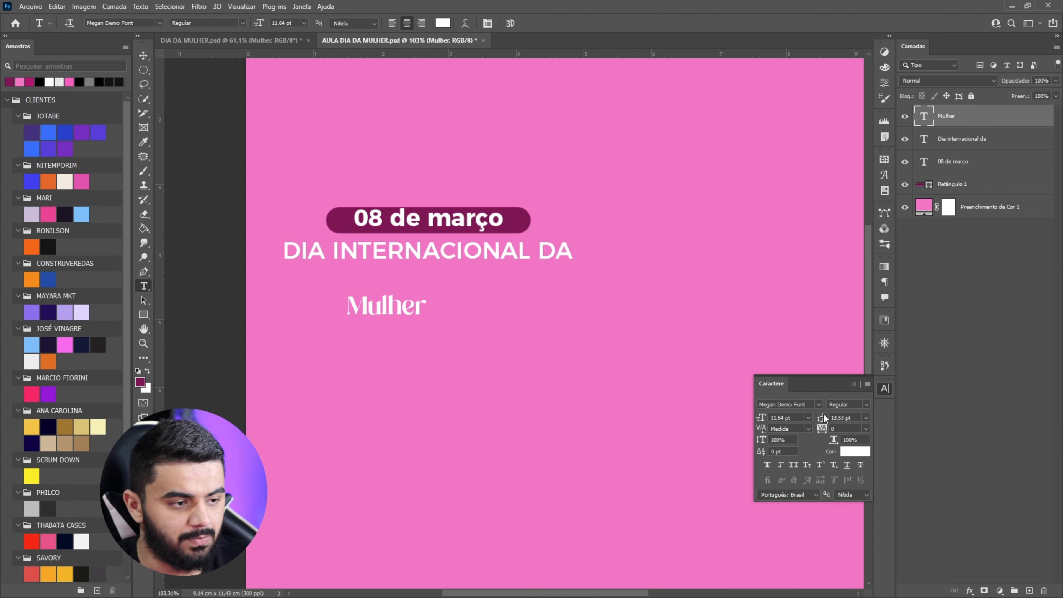
# Enlarge the "Mulher" text to about 41,79 pt and place it beneath the "DIA INTERNACIONAL DA" line.
pyautogui.click(142, 58)
pyautogui.moveTo(423, 301); pyautogui.dragTo(704, 320)
pyautogui.moveTo(549, 333); pyautogui.dragTo(442, 360)
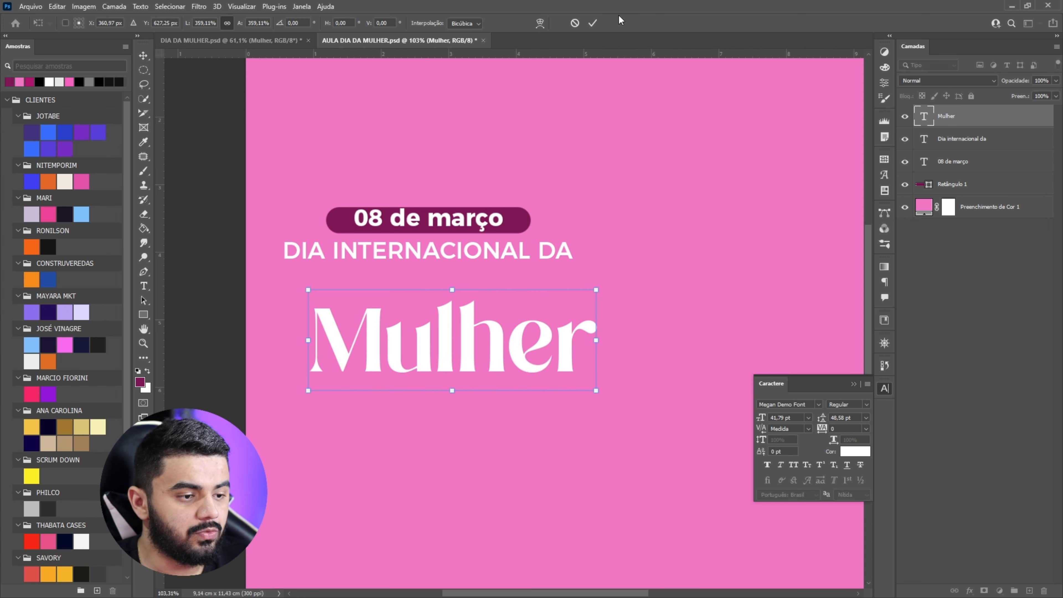
pyautogui.click(592, 23)
# Colour "Mulher" with the dark wine swatch and enlarge it to about 50,53 pt, close beneath the headline.
pyautogui.click(15, 80)
pyautogui.moveTo(532, 316); pyautogui.dragTo(505, 286)
pyautogui.moveTo(565, 306)
pyautogui.mouseDown()
pyautogui.moveTo(631, 308)
pyautogui.moveTo(560, 319)
pyautogui.mouseUp()
pyautogui.click(592, 23)
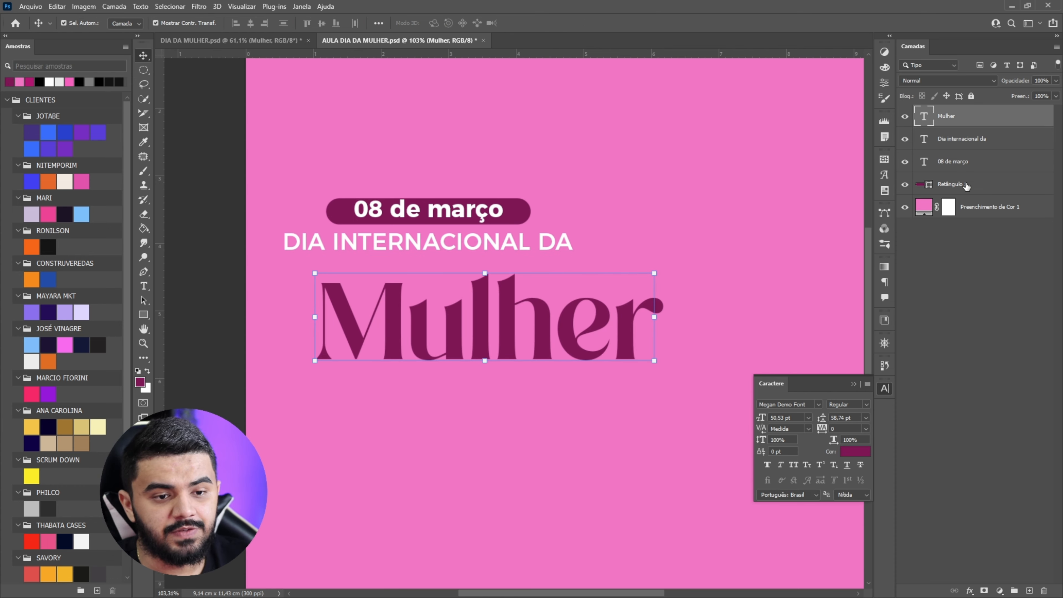
# Centre "Mulher", the headline, the date text and the rounded rectangle on each other horizontally.
pyautogui.keyDown('shift'); pyautogui.click(946, 183); pyautogui.keyUp('shift')
pyautogui.click(252, 24)
pyautogui.click(732, 195)
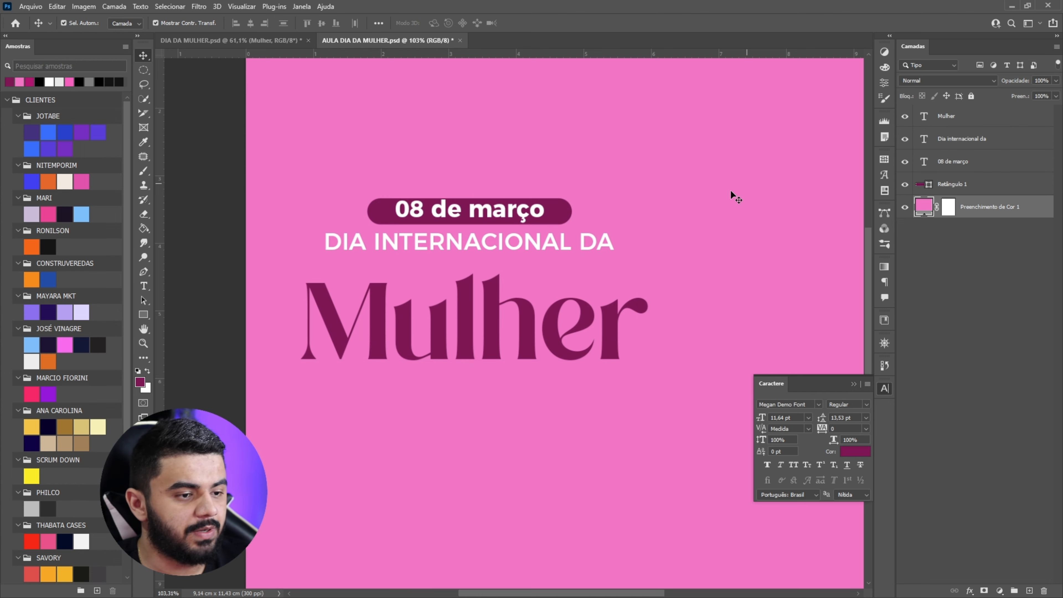
# Scale the date label and "DIA INTERNACIONAL DA" together to about 77,33% and move them down close above "Mulher".
pyautogui.click(523, 210)
pyautogui.scroll(3, 556, 218)
pyautogui.keyDown('shift'); pyautogui.click(565, 214); pyautogui.keyUp('shift')
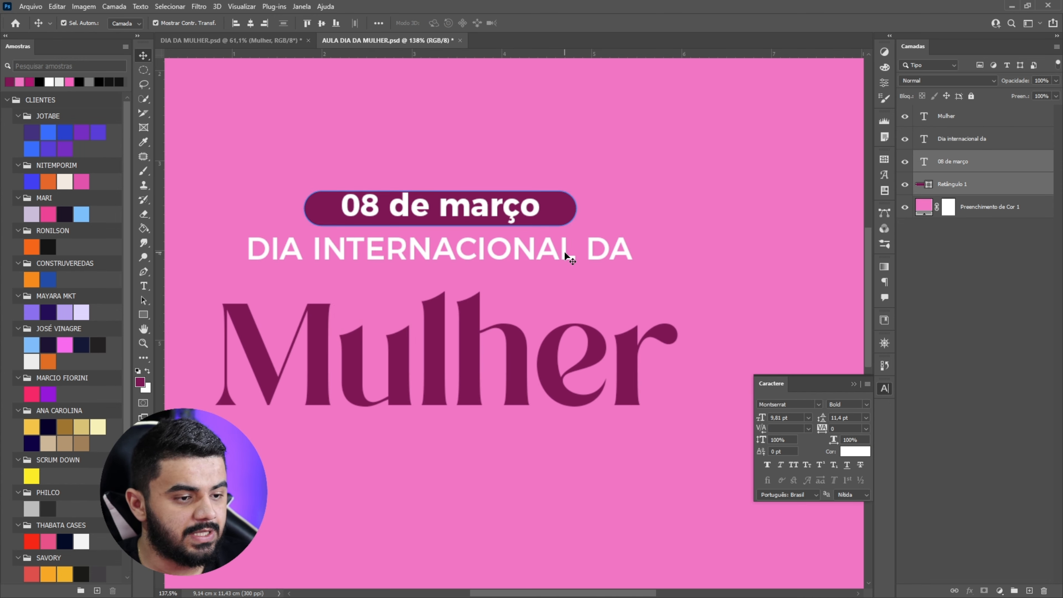
pyautogui.keyDown('shift'); pyautogui.click(572, 258); pyautogui.keyUp('shift')
pyautogui.hotkey('ctrl', 't')
pyautogui.moveTo(440, 191); pyautogui.dragTo(481, 241)
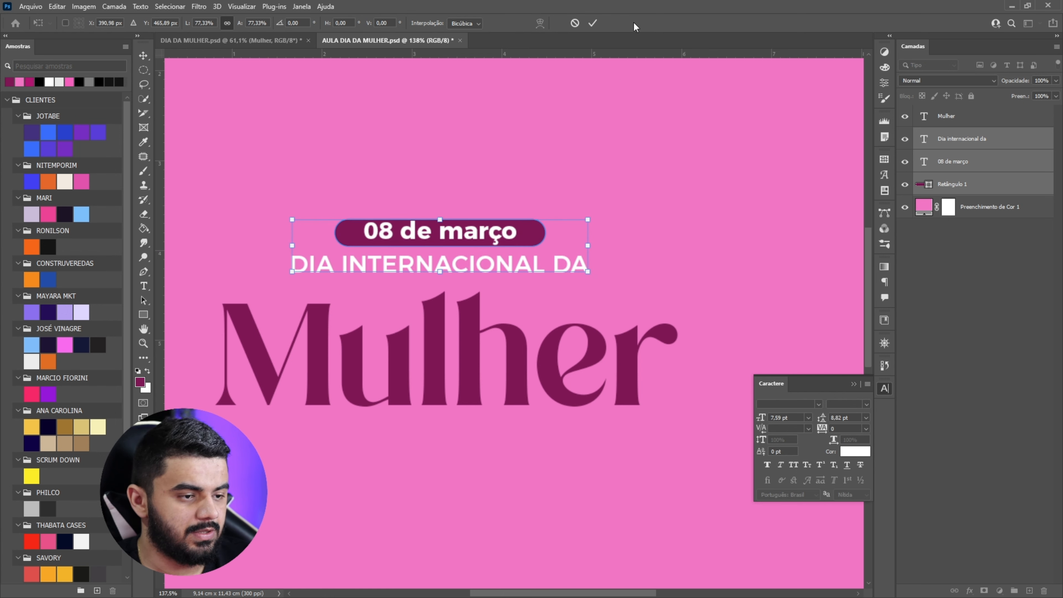
pyautogui.click(593, 23)
pyautogui.hotkey('ctrl', '0')
# Add a text box below "Mulher" reading "Bela em tantos sentidos, a mulher serve de inspiração para todos que se desafiam a se tornar cada vez melhores.".
pyautogui.click(593, 95)
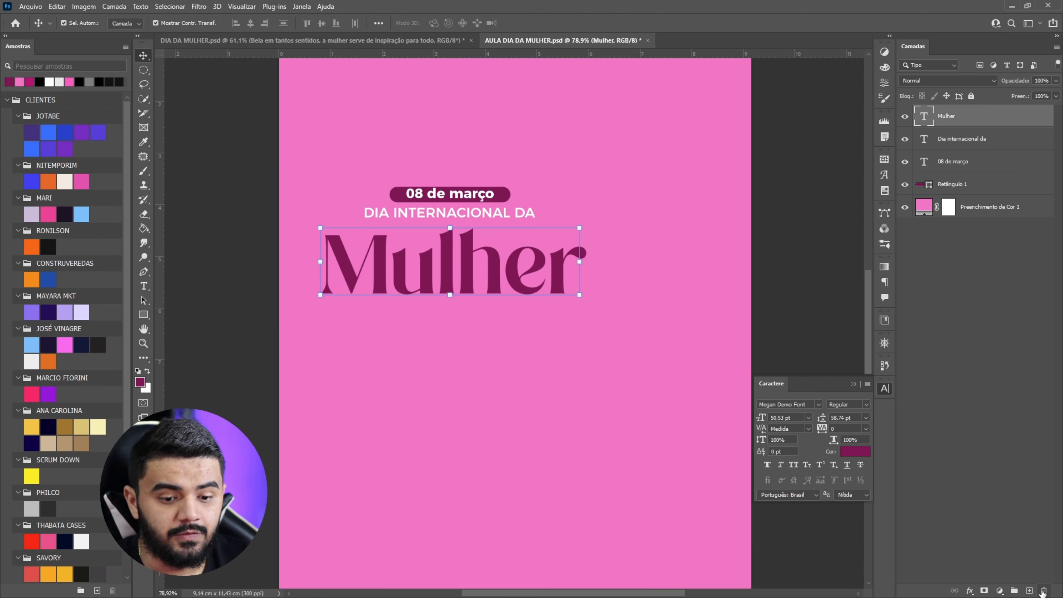
pyautogui.click(1029, 591)
pyautogui.click(144, 286)
pyautogui.moveTo(320, 322); pyautogui.dragTo(580, 416)
pyautogui.write('Bela em tantos sentidos, a mulher serve de inspiração para todos que se desafiam a se tornar')
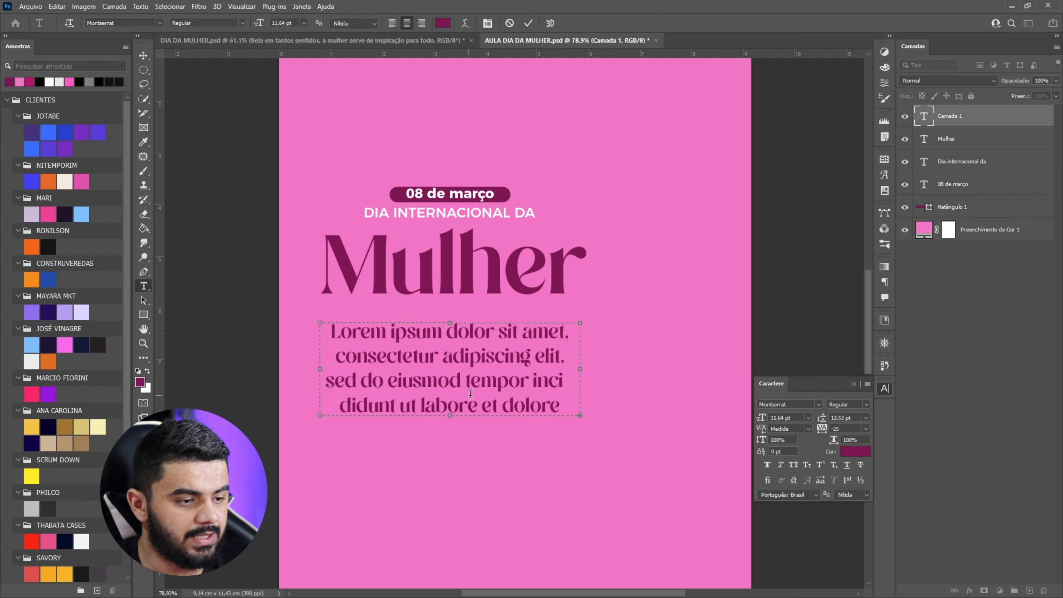
# Resize the paragraph's text box to fit the text on four lines, and scale the paragraph down to about 8,82 pt.
pyautogui.moveTo(450, 428); pyautogui.dragTo(451, 482)
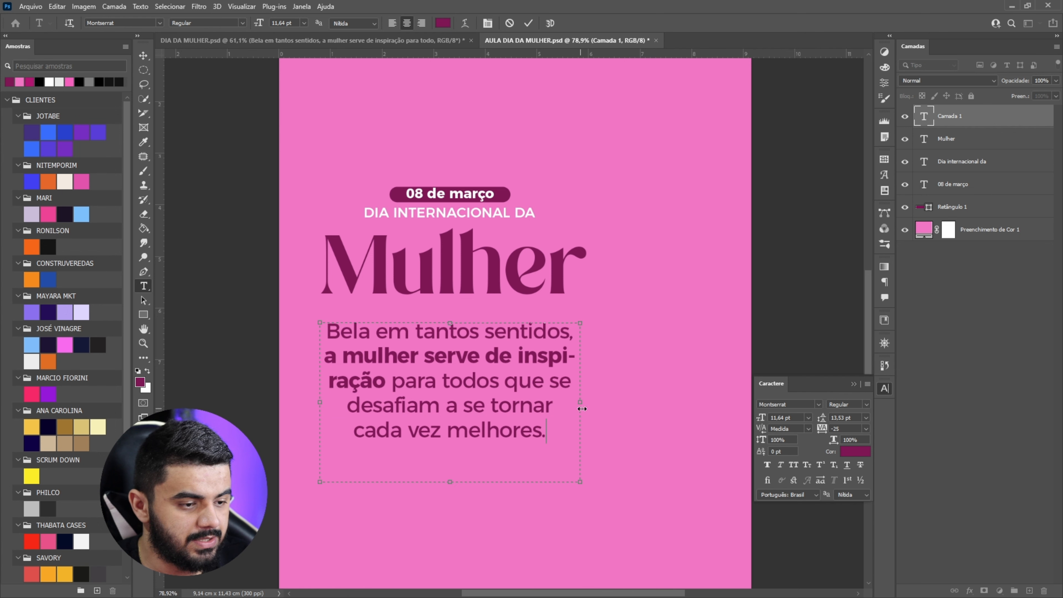
pyautogui.moveTo(579, 404); pyautogui.dragTo(631, 402)
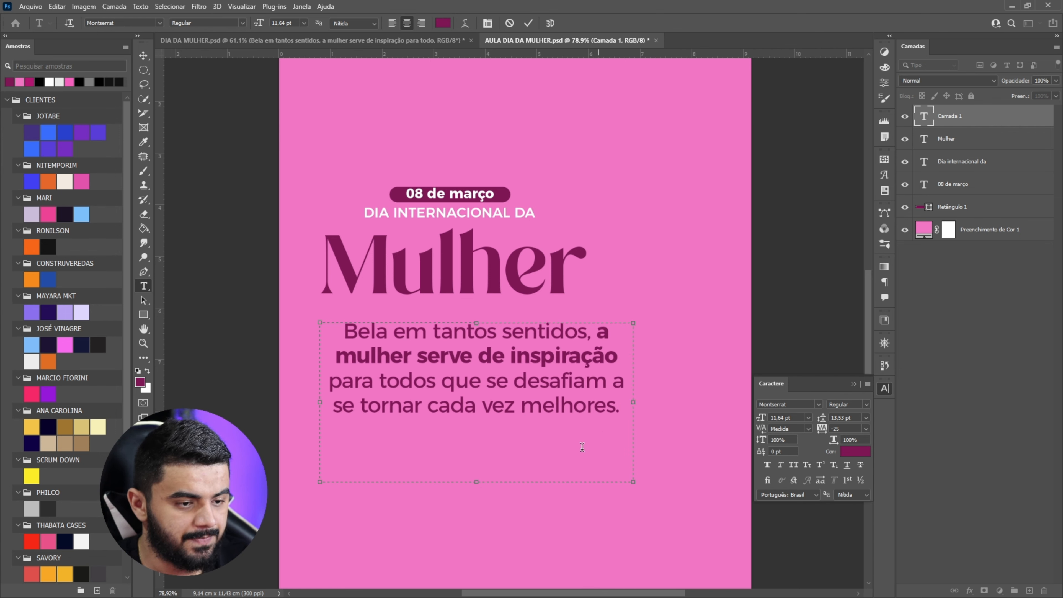
pyautogui.moveTo(470, 478); pyautogui.dragTo(499, 416)
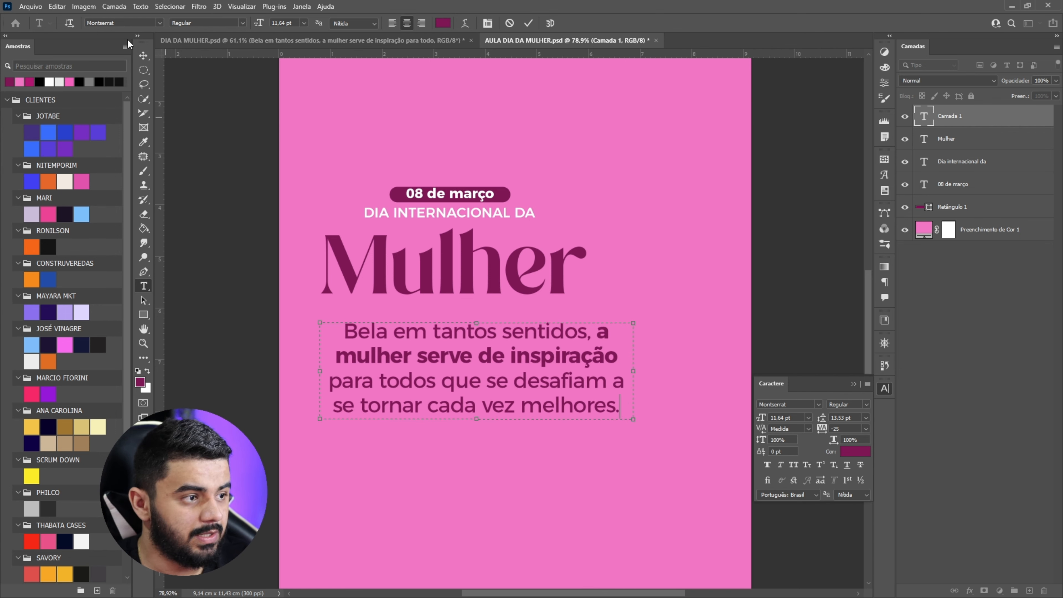
pyautogui.click(528, 23)
pyautogui.click(143, 54)
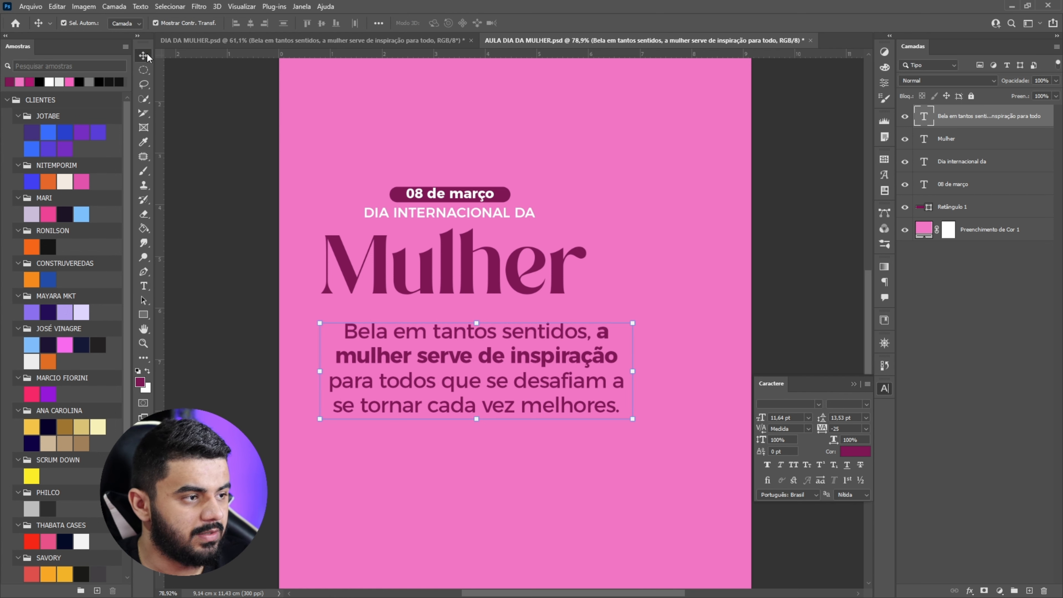
pyautogui.moveTo(633, 371); pyautogui.dragTo(531, 350)
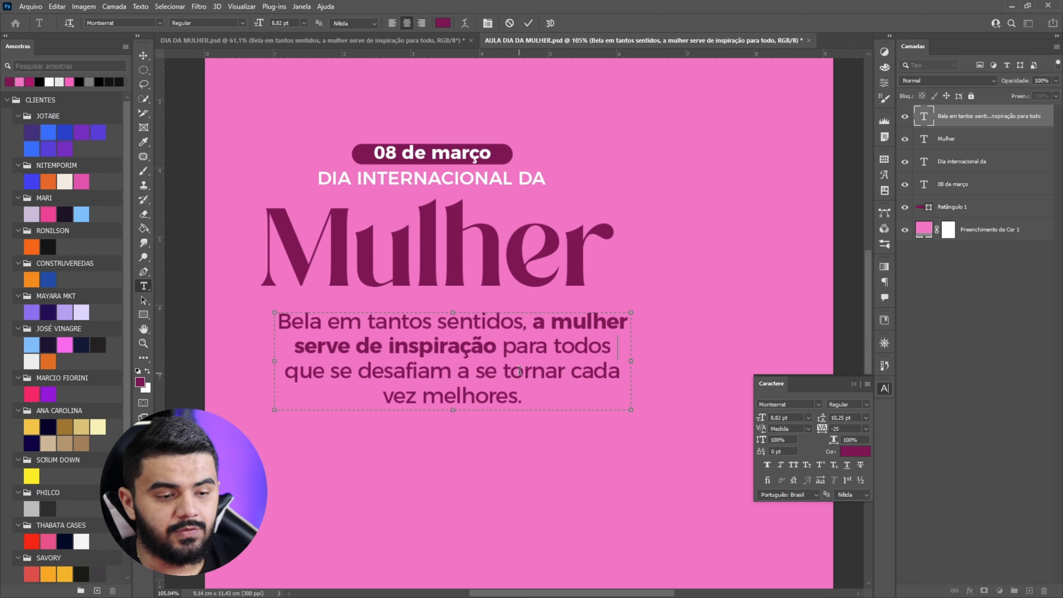
# Examine the font weight of the phrase "a mulher serve de inspiração" against the rest of the paragraph.
pyautogui.click(530, 371)
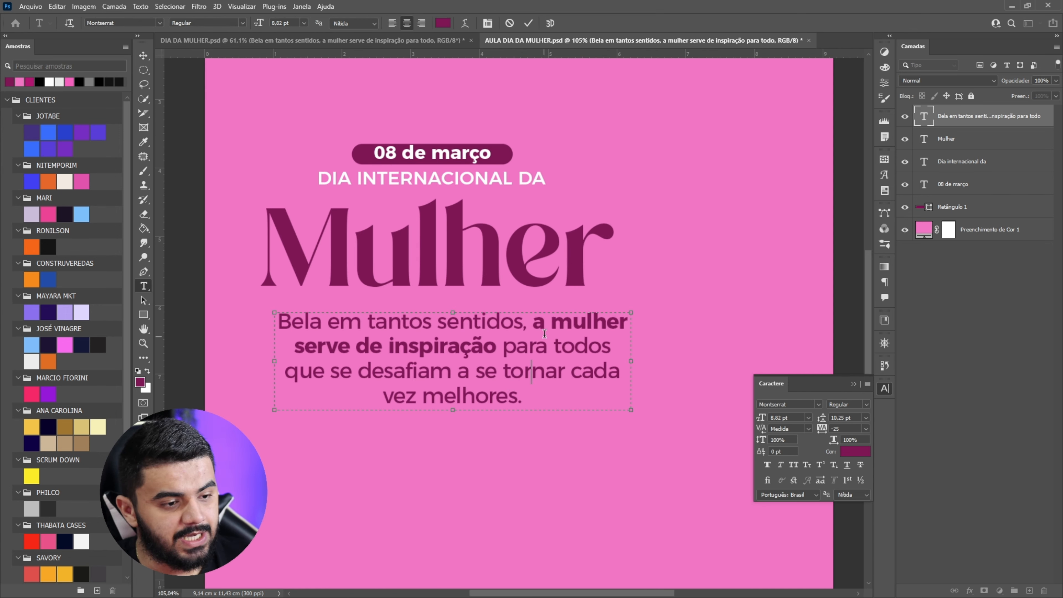
pyautogui.moveTo(538, 324)
pyautogui.mouseDown()
pyautogui.moveTo(477, 330)
pyautogui.moveTo(551, 323)
pyautogui.moveTo(530, 324)
pyautogui.mouseUp()
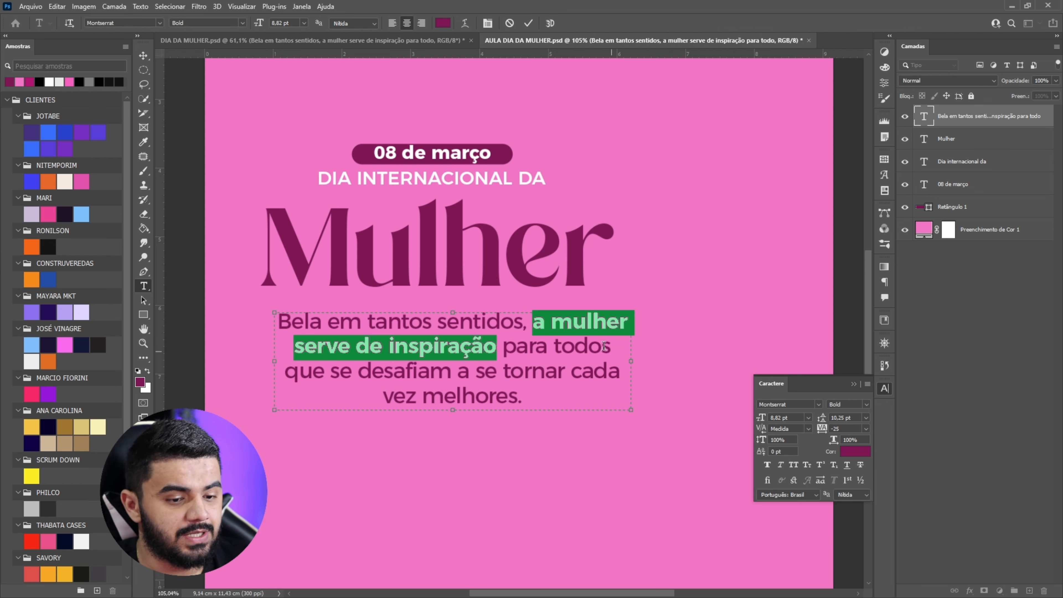
pyautogui.moveTo(585, 332); pyautogui.dragTo(586, 340)
pyautogui.click(529, 349)
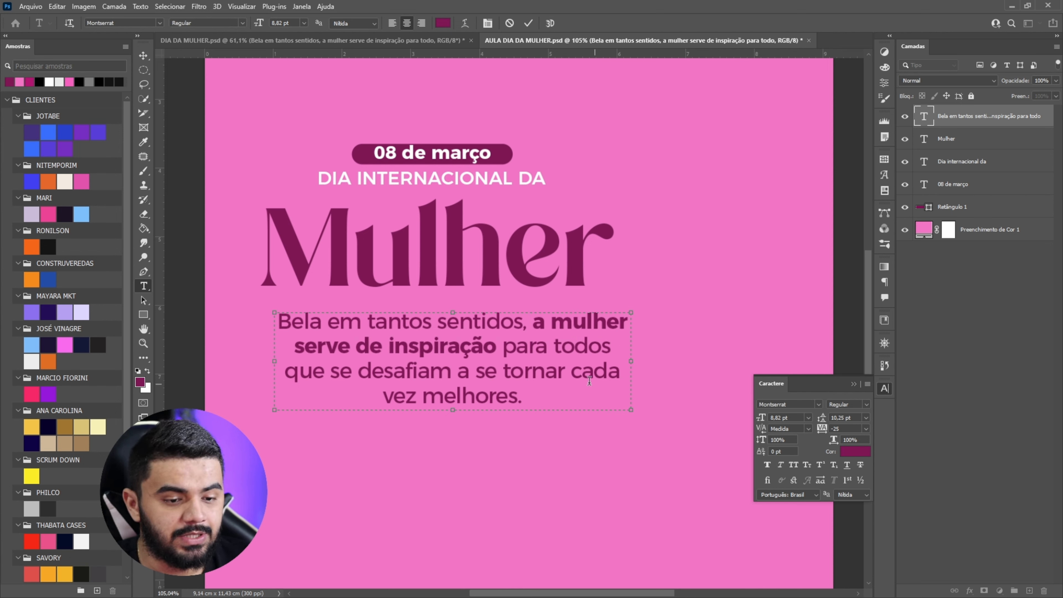
pyautogui.moveTo(518, 347); pyautogui.dragTo(564, 356)
pyautogui.moveTo(585, 319); pyautogui.dragTo(607, 331)
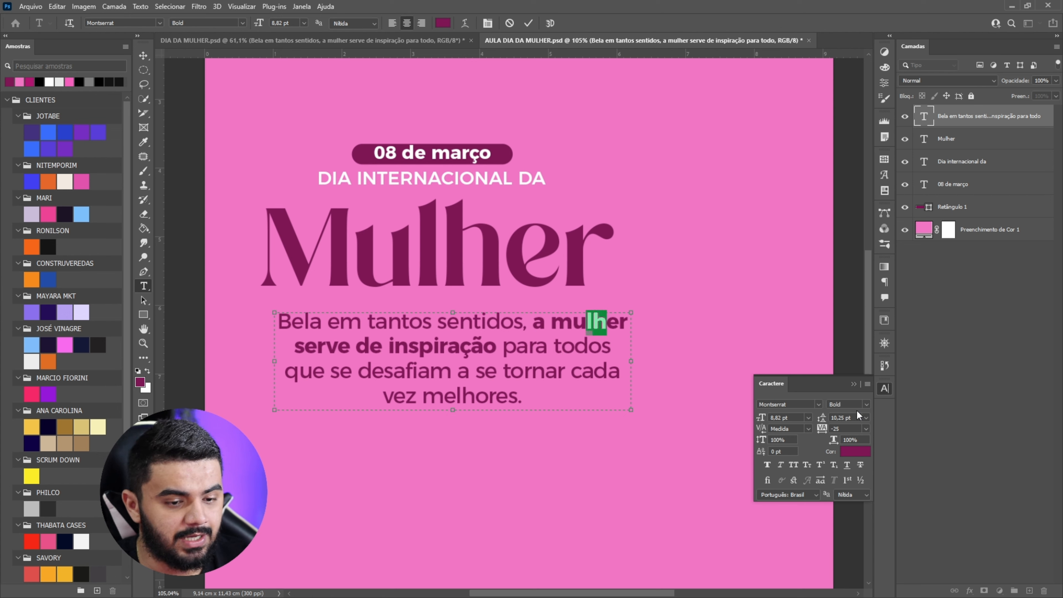
pyautogui.click(528, 23)
pyautogui.press('v')
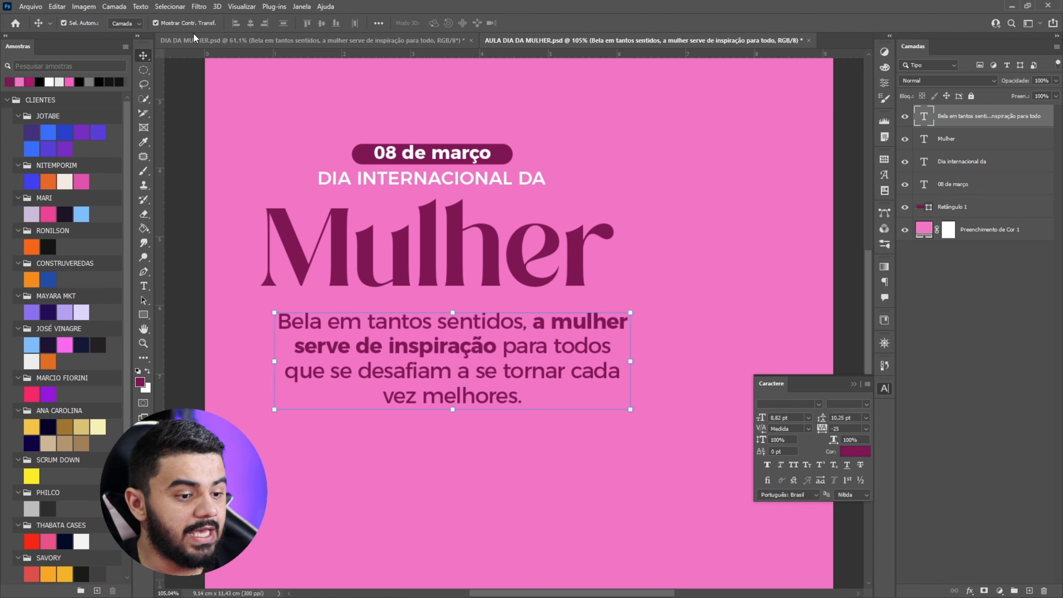
# Scale the paragraph down to about 7,74 pt and centre it horizontally with the other text layers and the rounded rectangle.
pyautogui.scroll(-2, 572, 343)
pyautogui.moveTo(606, 345); pyautogui.dragTo(569, 346)
pyautogui.press('Return')
pyautogui.keyDown('shift'); pyautogui.click(979, 215); pyautogui.keyUp('shift')
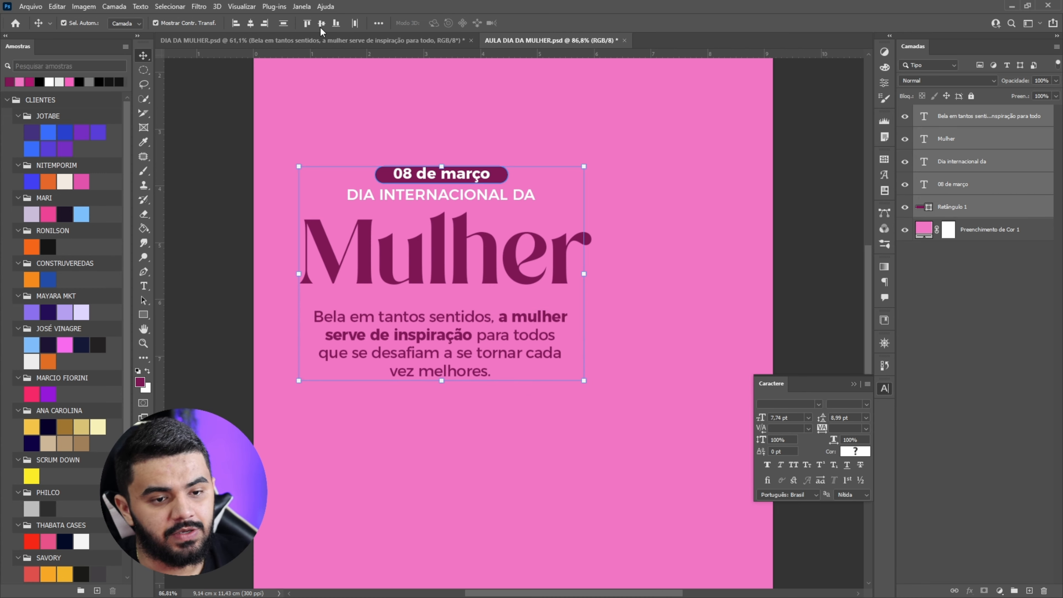
pyautogui.scroll(-1, 796, 293)
pyautogui.click(792, 288)
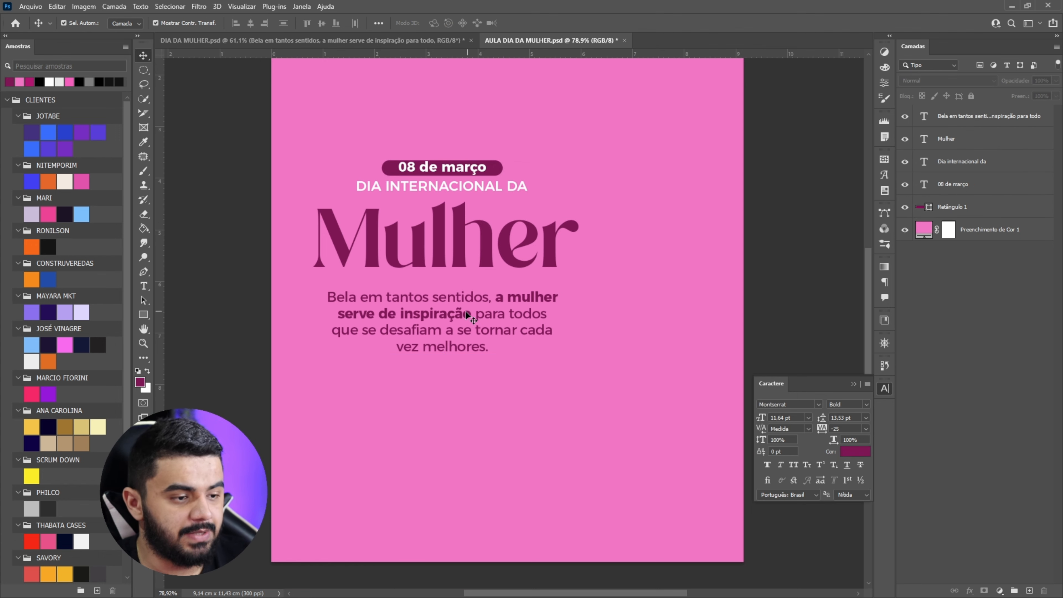
# Scale the paragraph to about 90,20%, at 6,98 pt, and keep it centred closer beneath "Mulher".
pyautogui.moveTo(473, 317); pyautogui.dragTo(473, 307)
pyautogui.moveTo(562, 311); pyautogui.dragTo(531, 313)
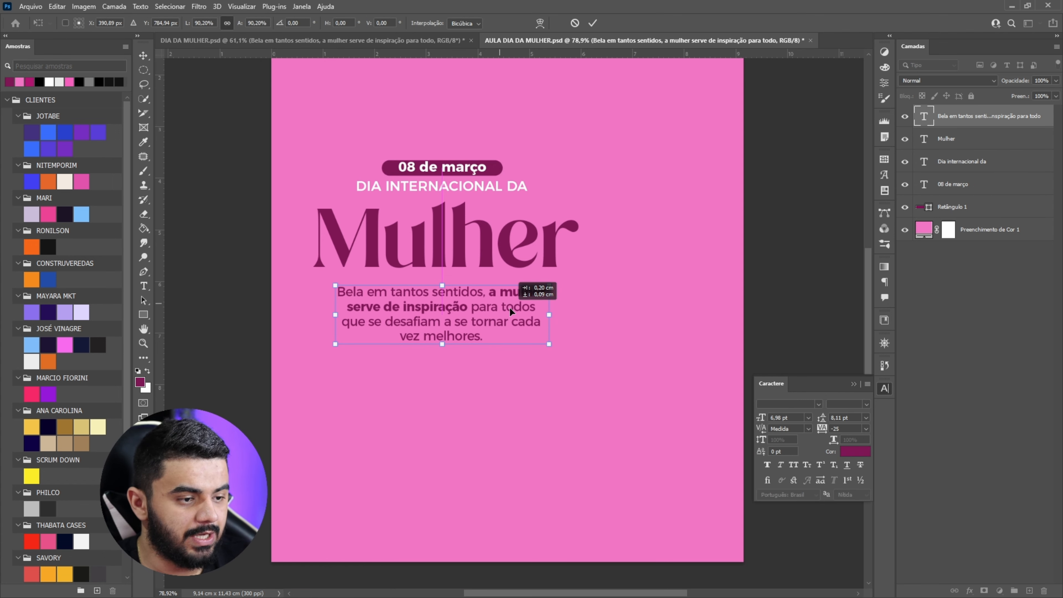
pyautogui.click(592, 23)
# Group all four text layers with the rounded rectangle and name the group "TEXTO".
pyautogui.keyDown('shift'); pyautogui.click(954, 208); pyautogui.keyUp('shift')
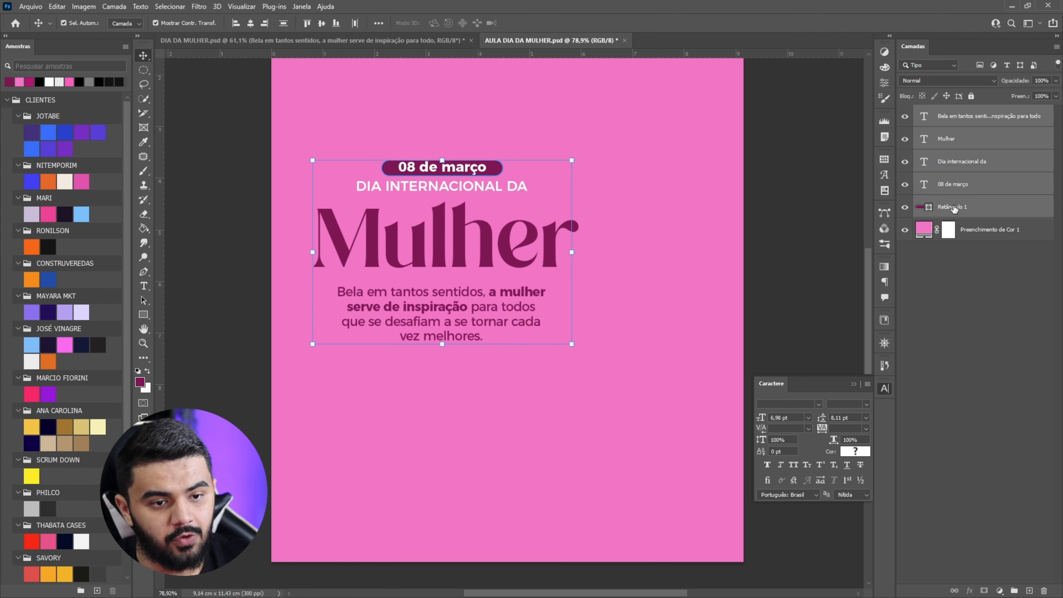
pyautogui.hotkey('ctrl', 'g')
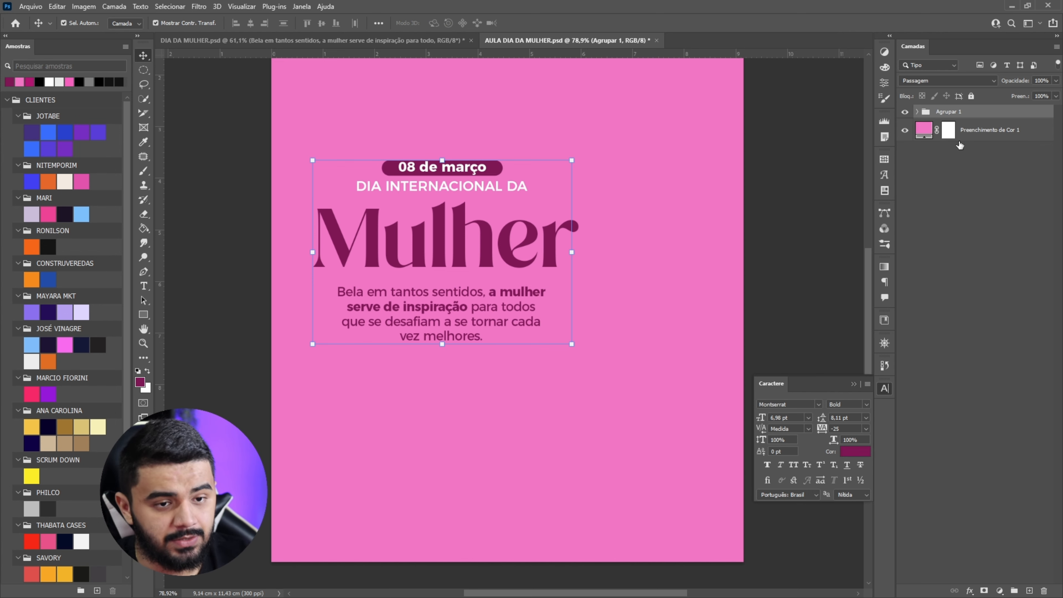
pyautogui.doubleClick(949, 112)
pyautogui.write('TEXTO')
pyautogui.press('Return')
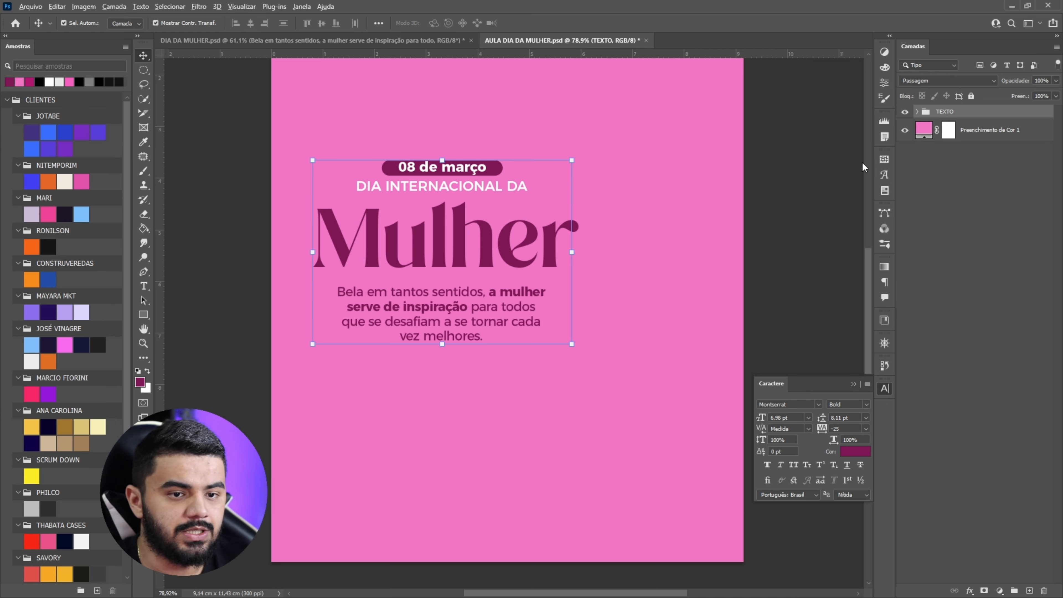
# Scale the "TEXTO" group down slightly, keeping it on the left half of the poster.
pyautogui.scroll(-3, 540, 268)
pyautogui.hotkey('ctrl', 't')
pyautogui.moveTo(539, 254); pyautogui.dragTo(492, 241)
pyautogui.click(593, 24)
pyautogui.click(716, 146)
# Switch to the photo of the woman in the hat with flowers and convert its layer to a smart object.
pyautogui.scroll(1, 543, 168)
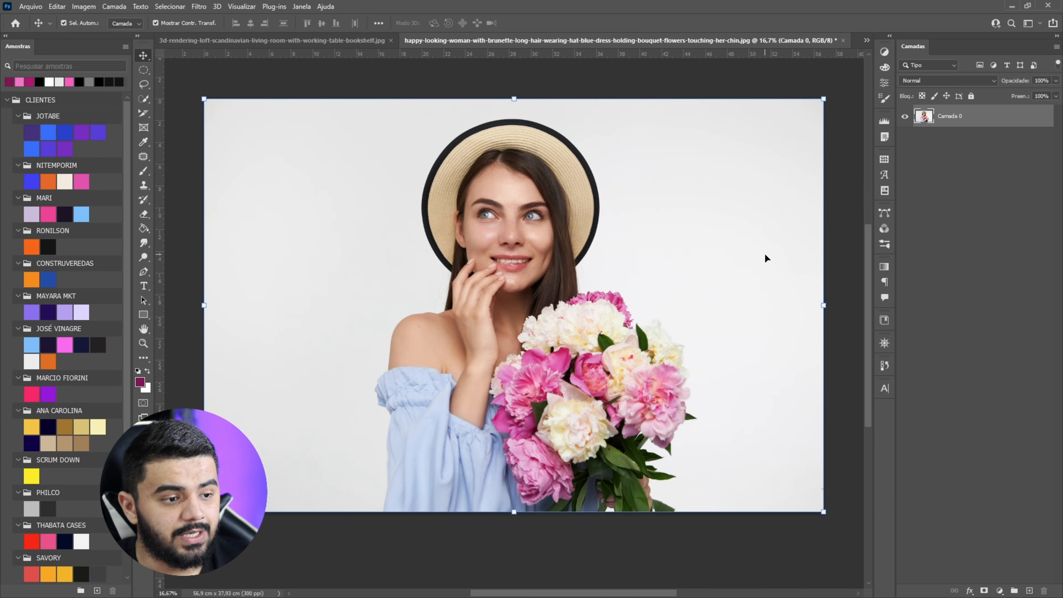
pyautogui.scroll(3, 553, 260)
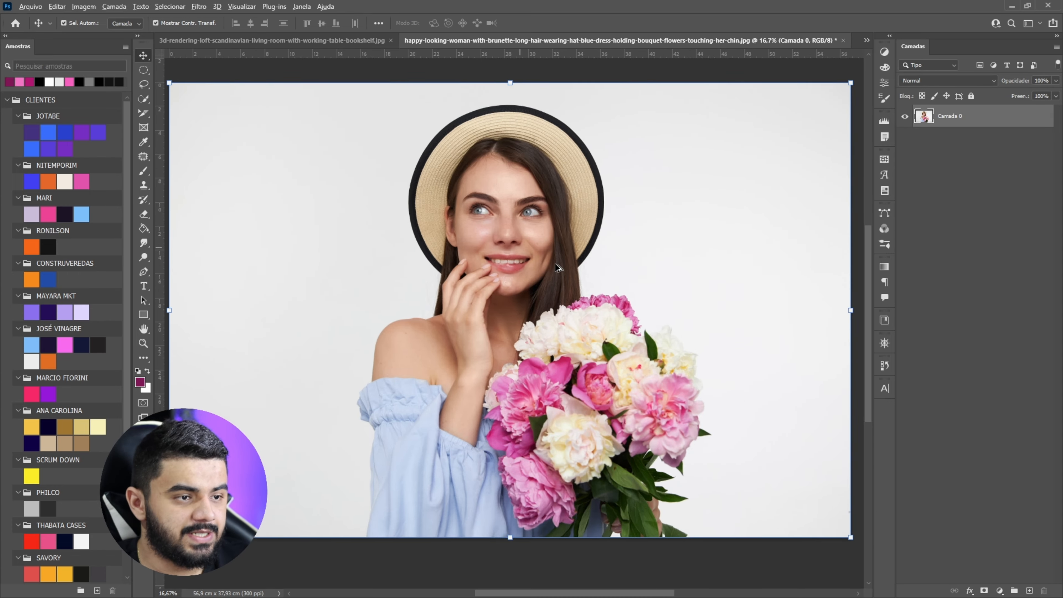
pyautogui.scroll(-2, 553, 260)
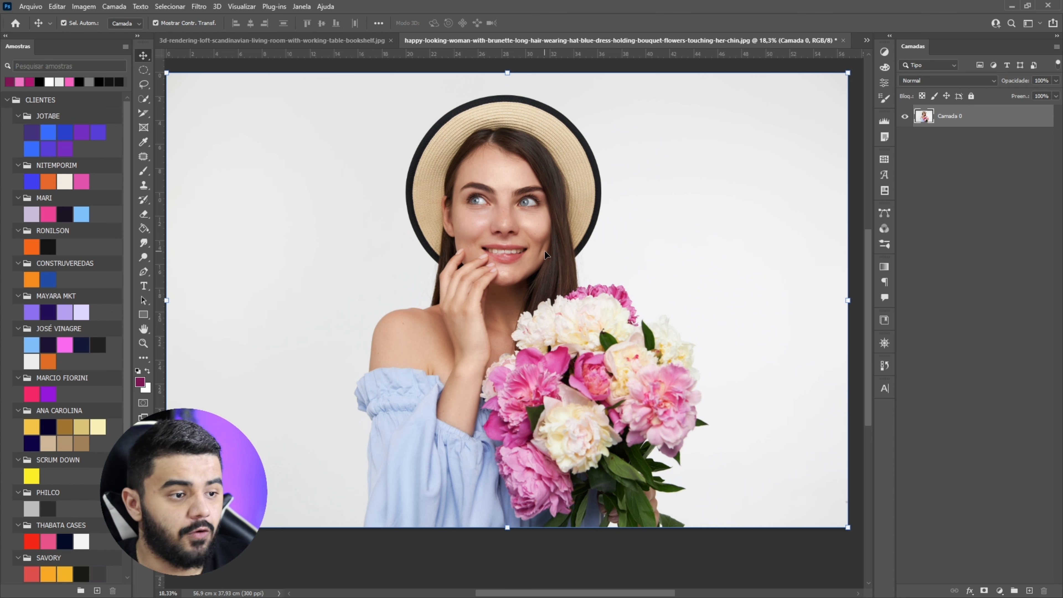
pyautogui.scroll(-1, 545, 251)
pyautogui.rightClick(959, 122)
pyautogui.click(960, 271)
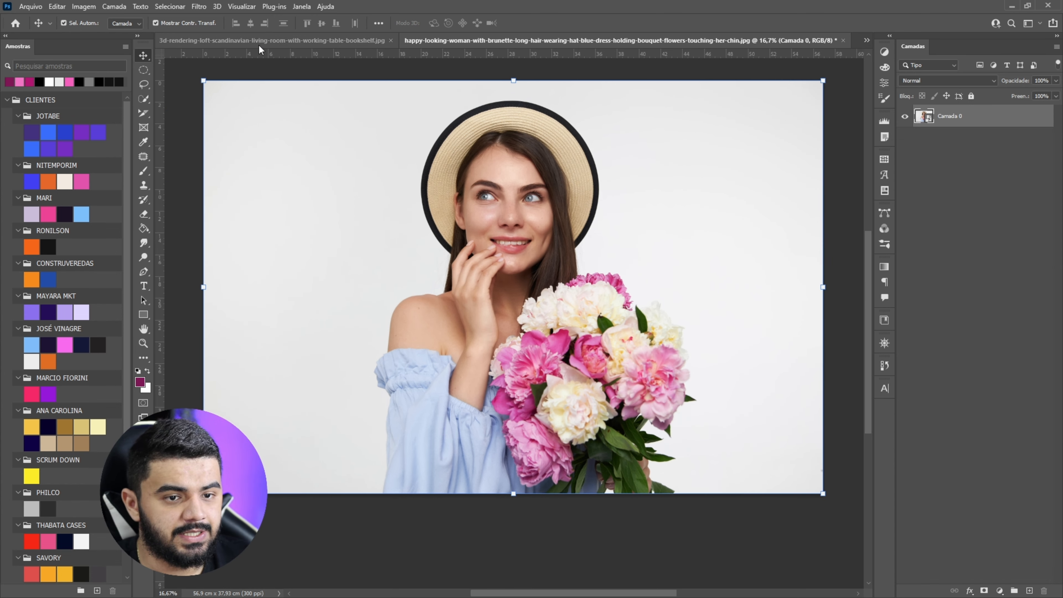
# Select the photo's subject automatically and mask out the background around the woman and bouquet.
pyautogui.click(169, 7)
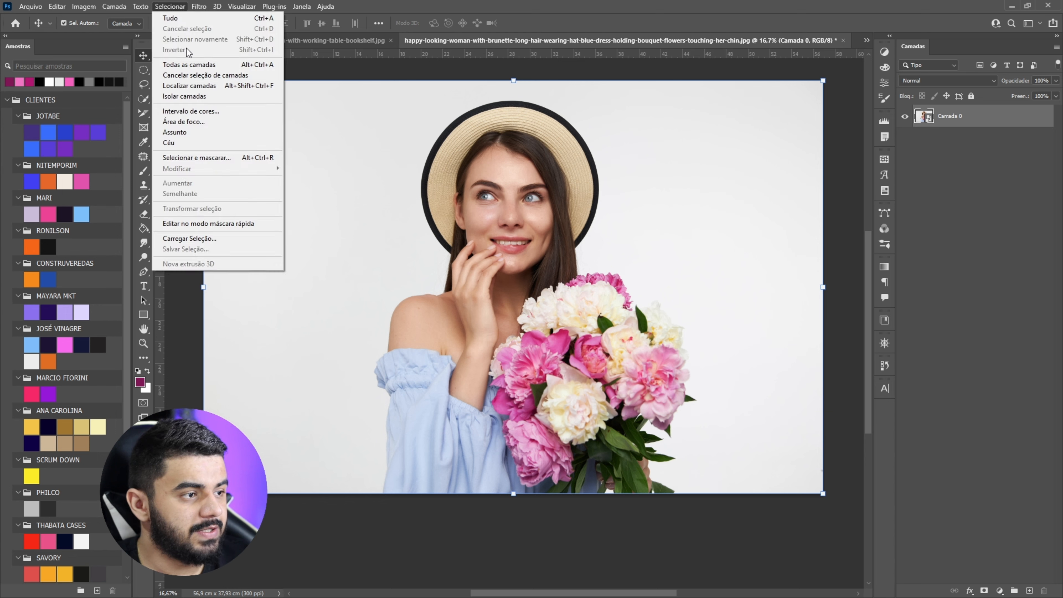
pyautogui.click(192, 132)
pyautogui.scroll(2, 425, 137)
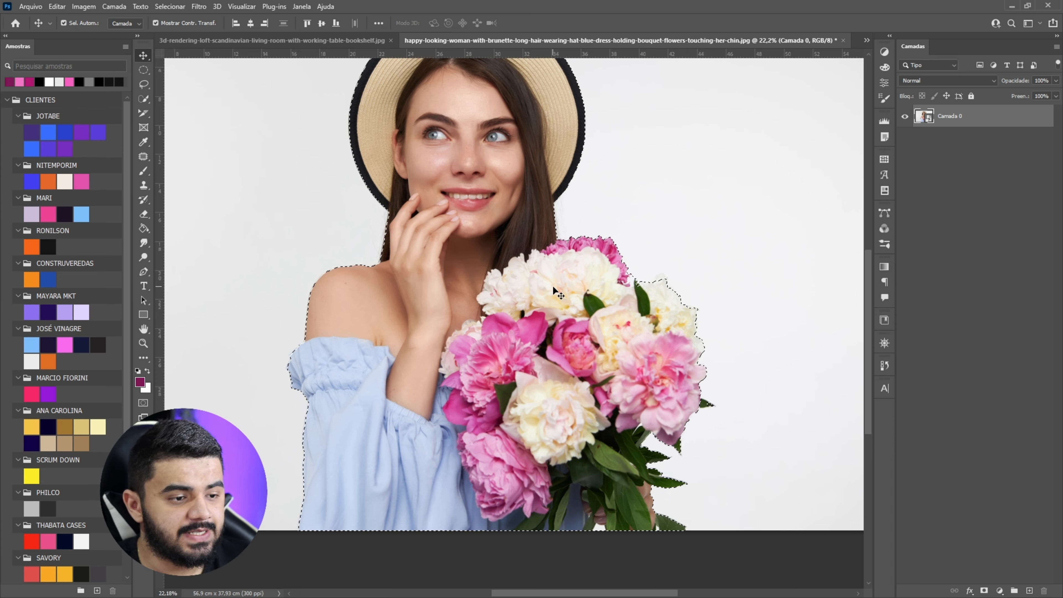
pyautogui.scroll(-2, 552, 285)
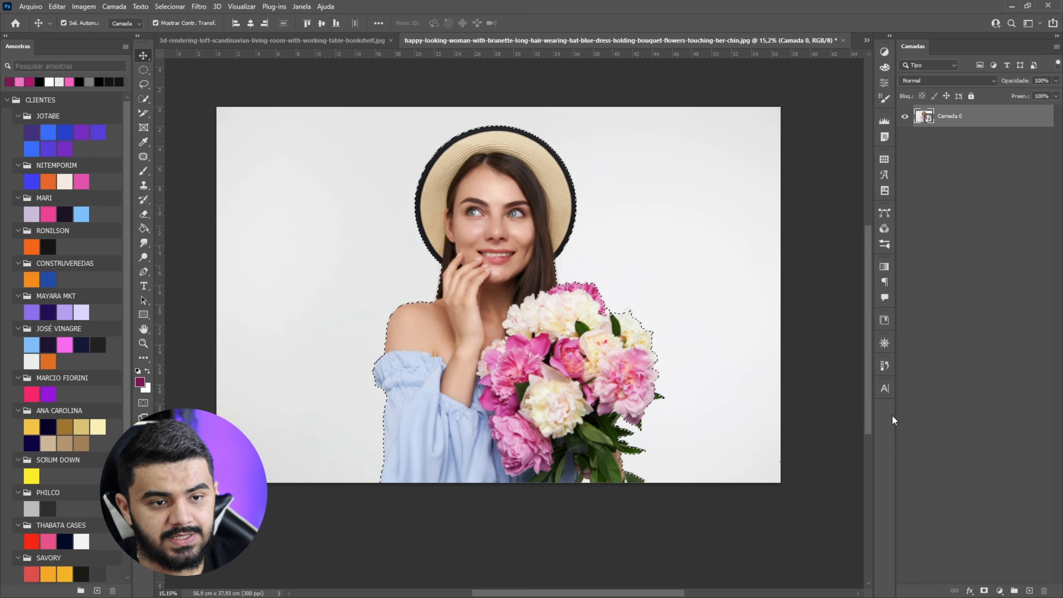
pyautogui.click(984, 590)
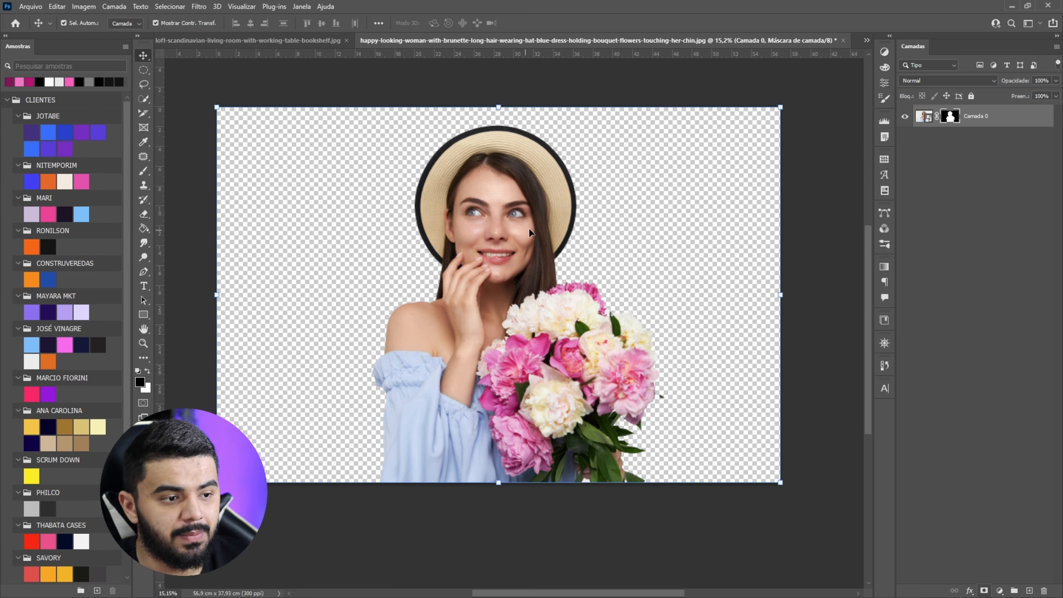
# Copy the masked woman into the "AULA DIA DA MULHER.psd" poster as a new layer above the "TEXTO" group.
pyautogui.moveTo(529, 232); pyautogui.dragTo(519, 244)
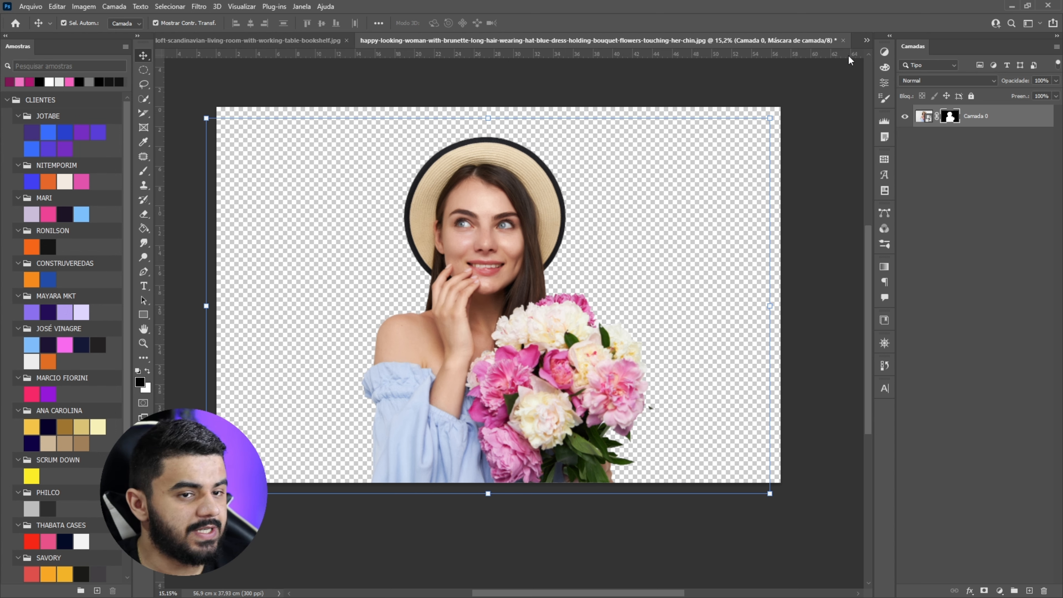
pyautogui.click(866, 40)
pyautogui.click(542, 57)
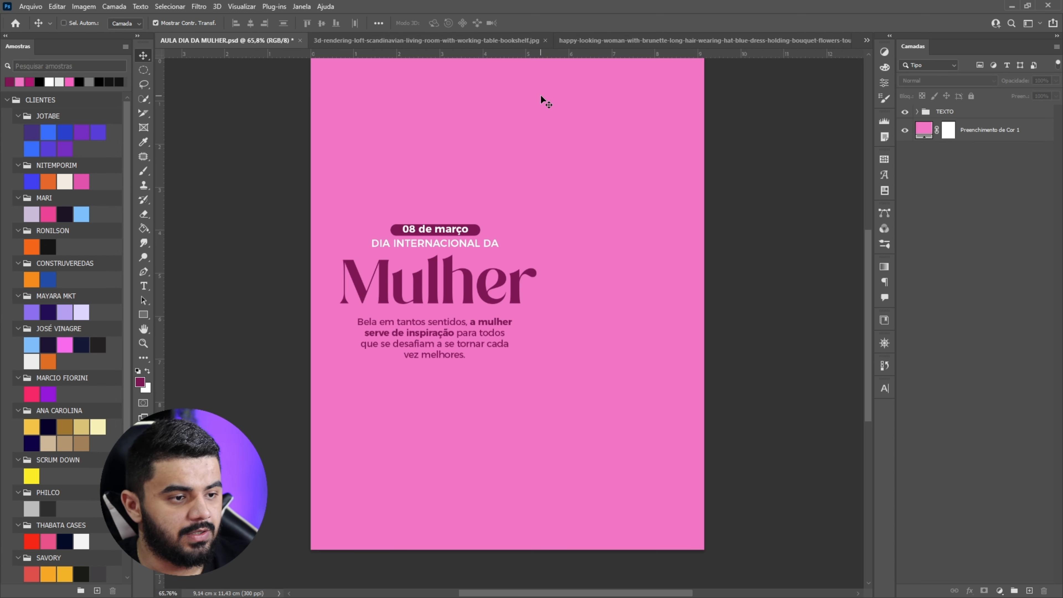
pyautogui.hotkey('ctrl', 'v')
pyautogui.scroll(-6, 544, 178)
pyautogui.scroll(-2, 551, 175)
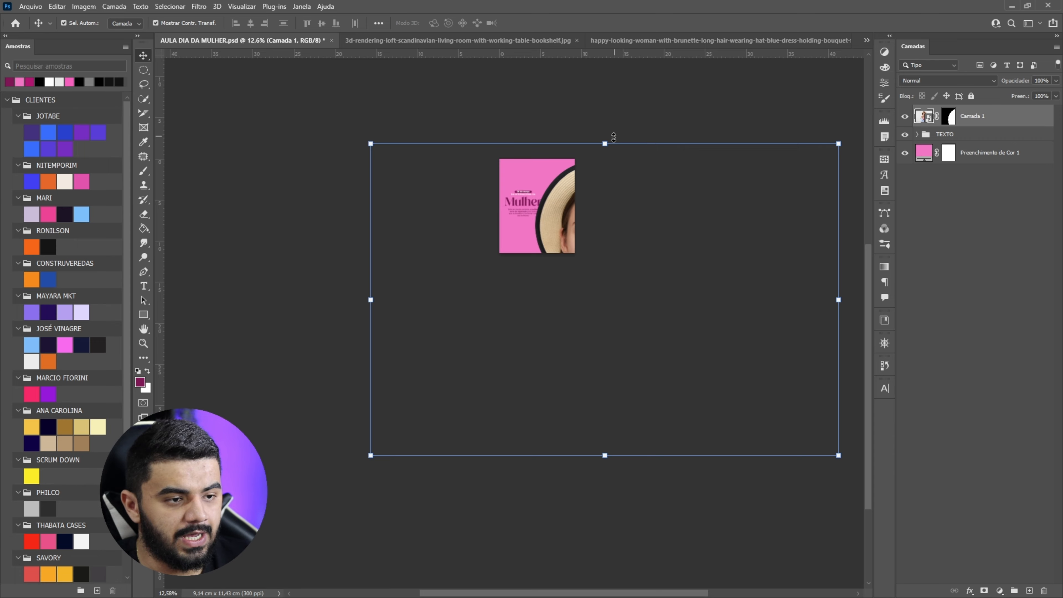
# Scale the woman's cutout to about 42,75% over the poster and flip it horizontally.
pyautogui.moveTo(604, 142); pyautogui.dragTo(612, 294)
pyautogui.scroll(4, 552, 209)
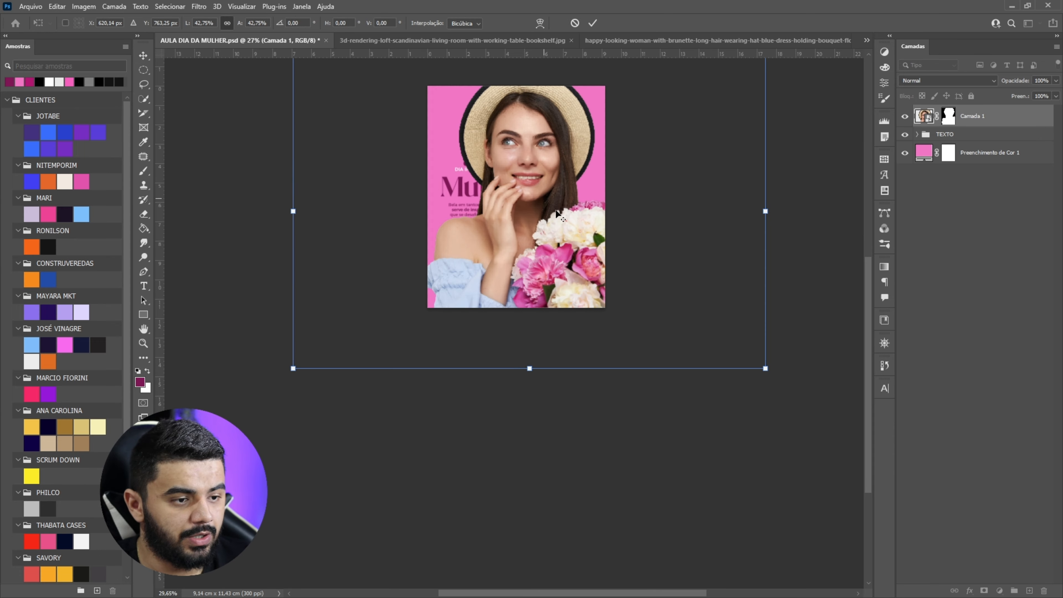
pyautogui.moveTo(555, 174); pyautogui.dragTo(567, 184)
pyautogui.rightClick(567, 186)
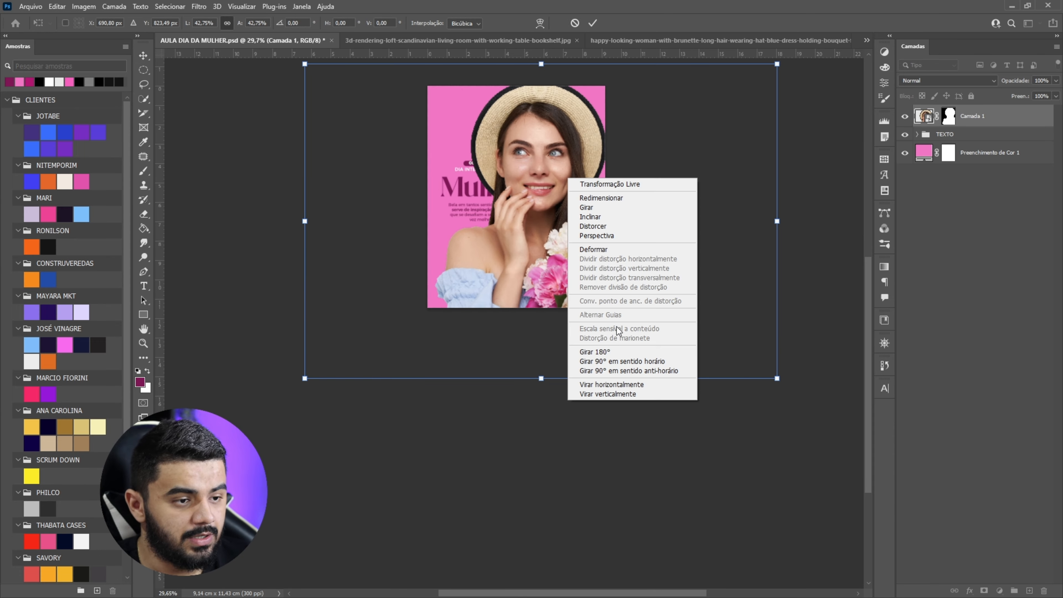
pyautogui.click(611, 385)
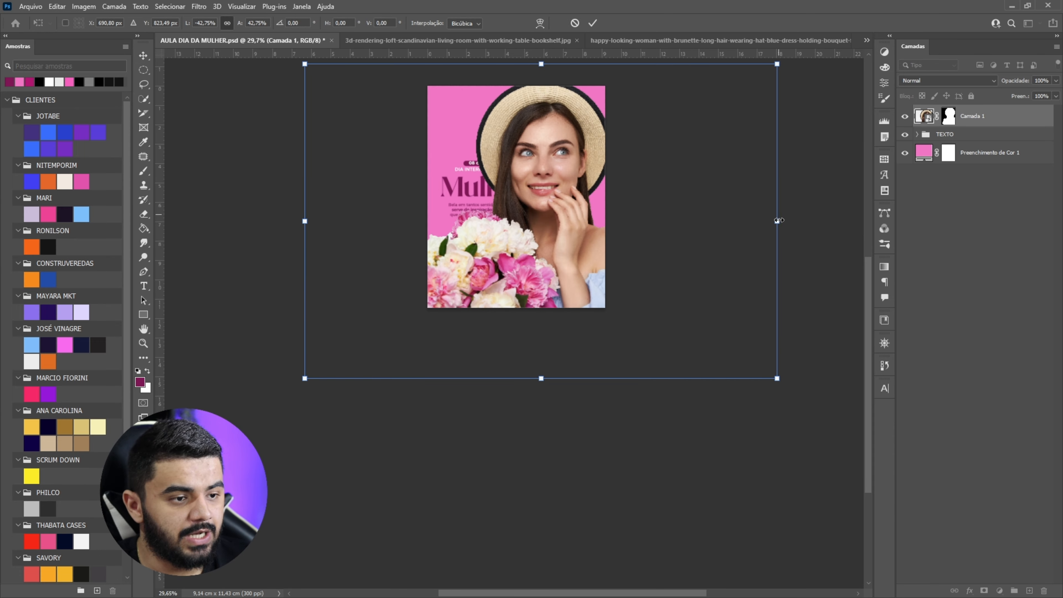
# Shrink the flipped cutout further and position the woman along the poster's right side.
pyautogui.moveTo(777, 221); pyautogui.dragTo(676, 222)
pyautogui.moveTo(588, 221); pyautogui.dragTo(648, 212)
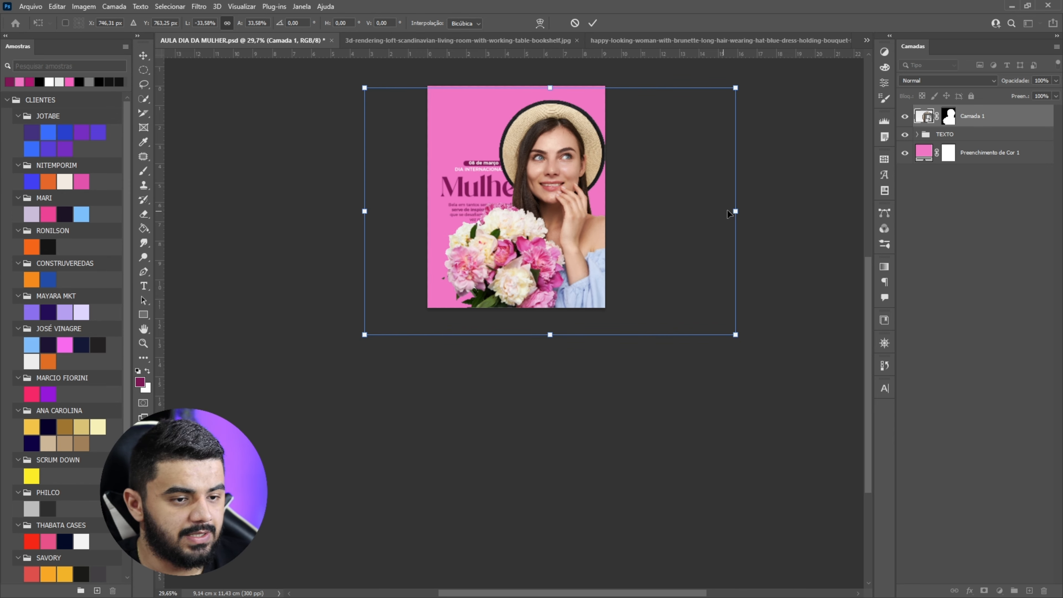
pyautogui.moveTo(735, 211); pyautogui.dragTo(711, 210)
pyautogui.moveTo(529, 192); pyautogui.dragTo(544, 154)
pyautogui.click(592, 23)
# Scale the woman to about 91,65% and shift her further right, with the photo's base on the poster's lower edge.
pyautogui.scroll(4, 560, 146)
pyautogui.scroll(-4, 534, 223)
pyautogui.moveTo(540, 374); pyautogui.dragTo(541, 363)
pyautogui.moveTo(540, 142); pyautogui.dragTo(569, 165)
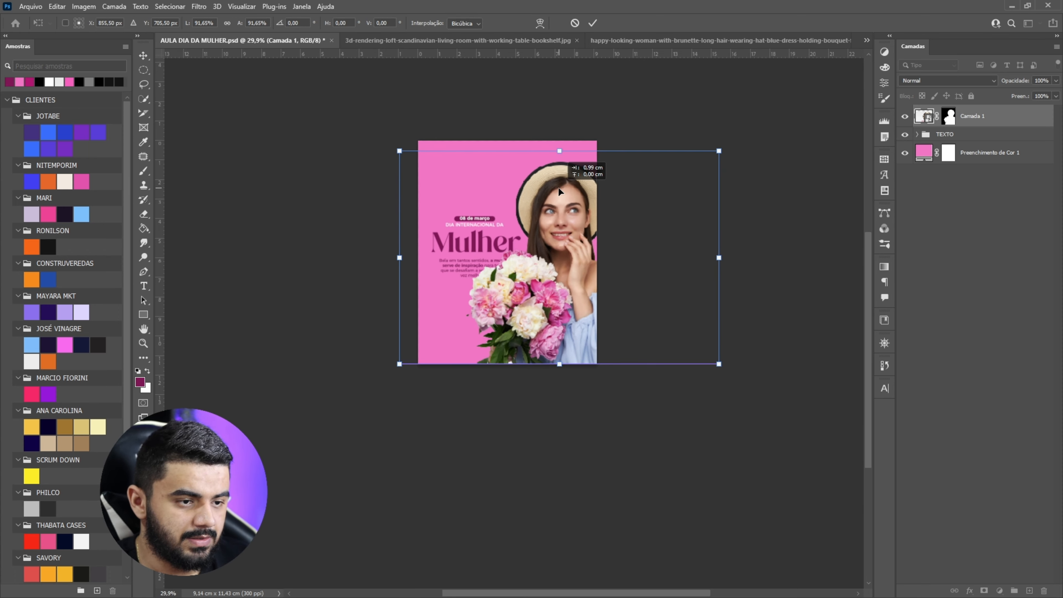
pyautogui.click(592, 23)
# Move the "TEXTO" group up beside the woman's hat, above the bouquet, and scale it to about 98,27%.
pyautogui.click(944, 134)
pyautogui.scroll(2, 513, 289)
pyautogui.moveTo(477, 210); pyautogui.dragTo(524, 180)
pyautogui.moveTo(501, 184); pyautogui.dragTo(504, 178)
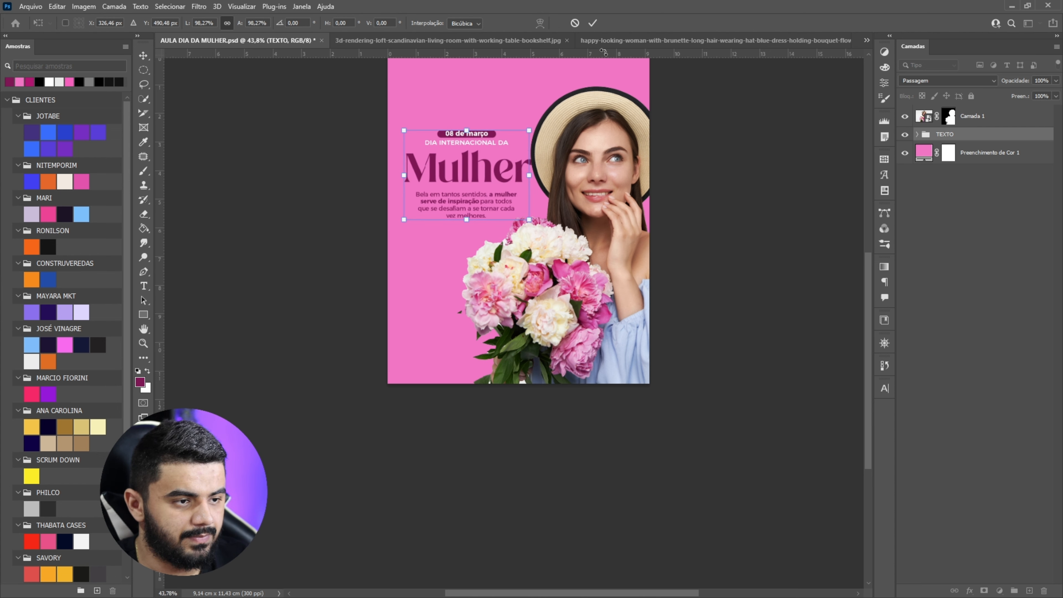
pyautogui.click(592, 23)
# Nudge the woman's cutout slightly right and scale it down a little to clear the "Mulher" title.
pyautogui.moveTo(617, 136); pyautogui.dragTo(619, 136)
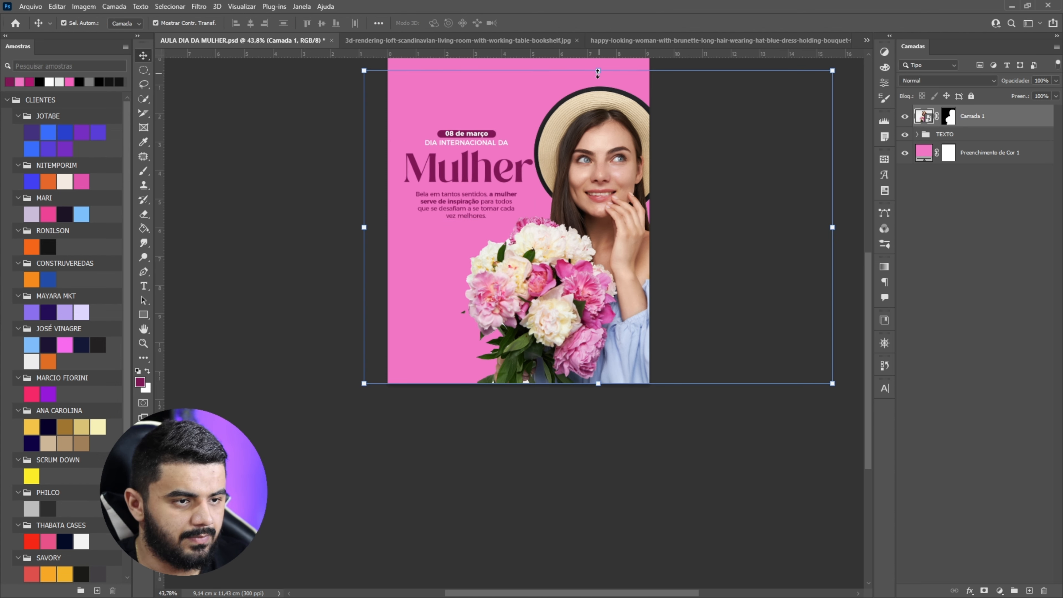
pyautogui.moveTo(598, 71); pyautogui.dragTo(598, 77)
pyautogui.click(592, 23)
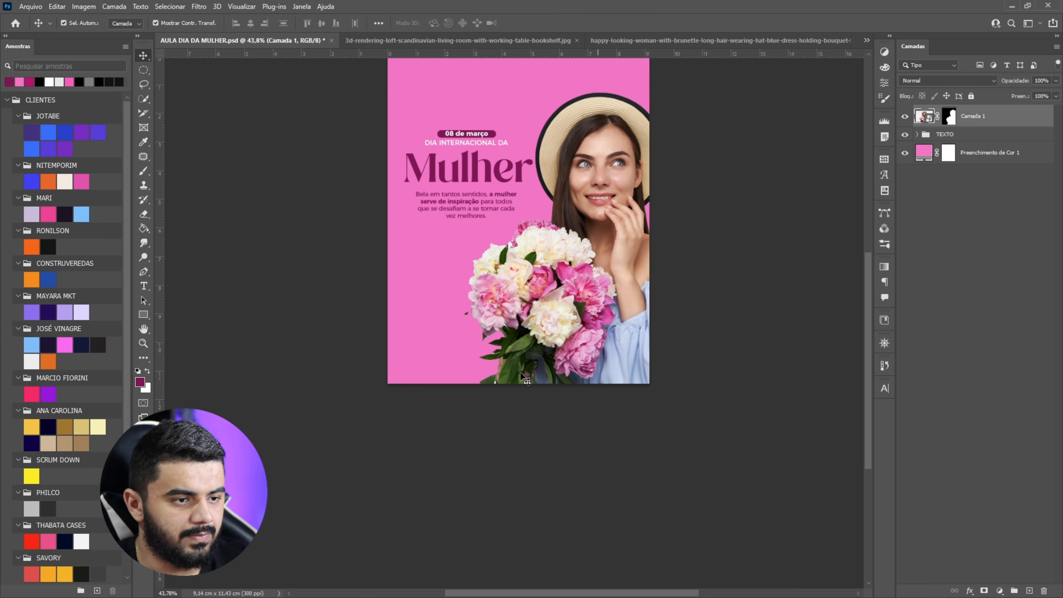
pyautogui.click(605, 446)
pyautogui.scroll(2, 586, 402)
pyautogui.scroll(4, 464, 214)
pyautogui.scroll(2, 672, 204)
pyautogui.scroll(4, 683, 219)
pyautogui.click(686, 226)
pyautogui.scroll(-2, 686, 226)
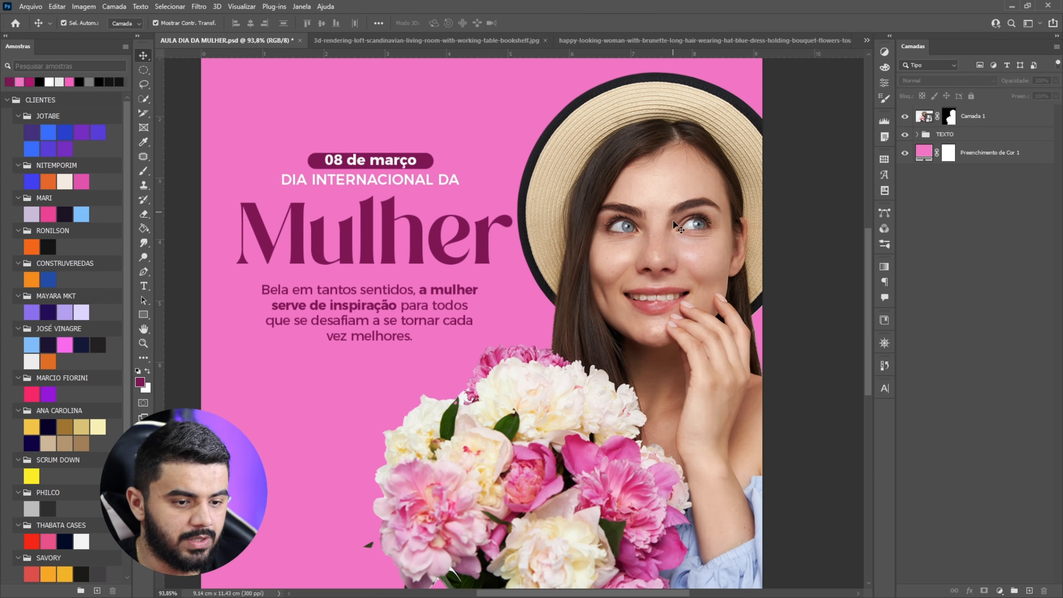
# Add a Hue/Saturation adjustment layer above the woman and clip it to her layer.
pyautogui.click(1000, 590)
pyautogui.click(1000, 412)
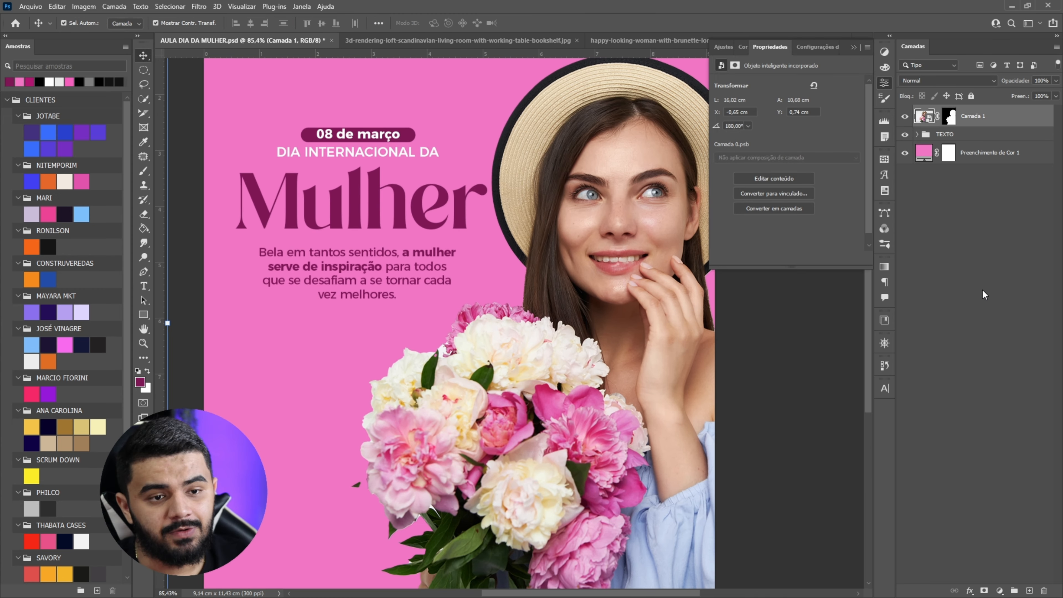
pyautogui.click(999, 590)
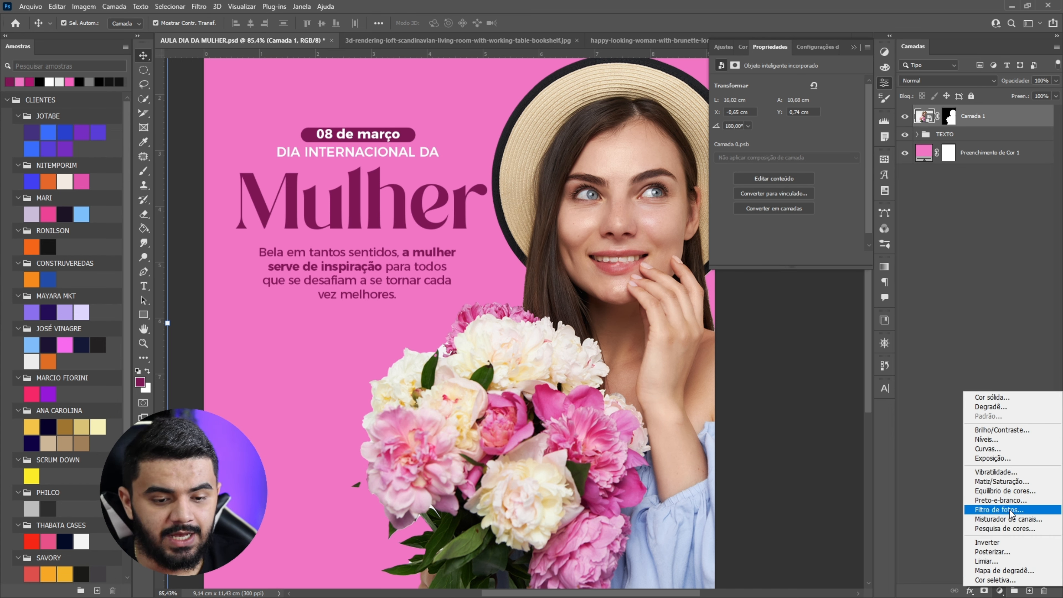
pyautogui.click(1002, 481)
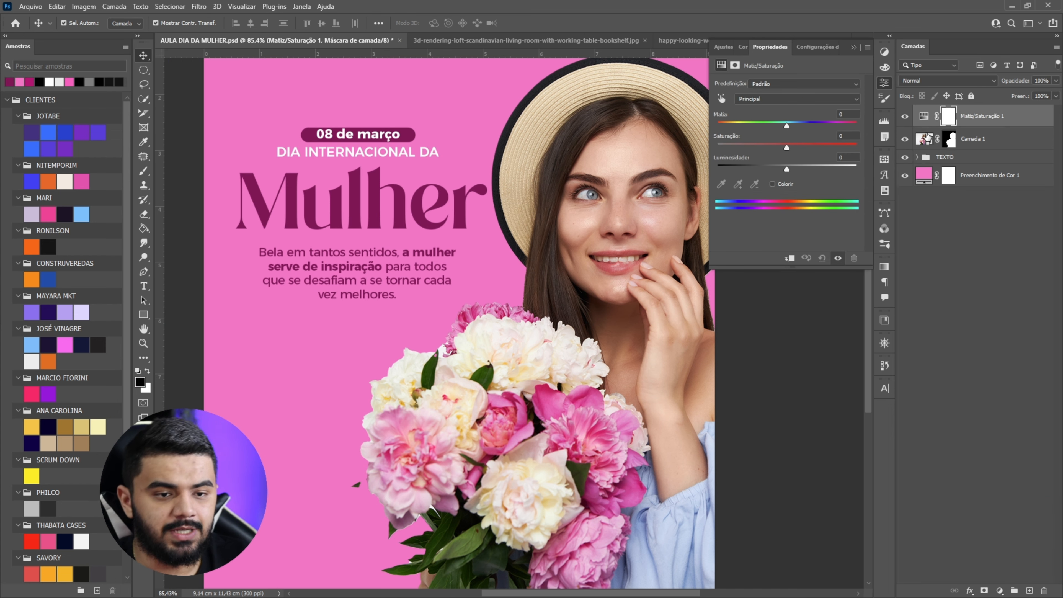
pyautogui.keyDown('alt'); pyautogui.click(927, 128); pyautogui.keyUp('alt')
pyautogui.keyDown('alt'); pyautogui.scroll(-3, 561, 190); pyautogui.keyUp('alt')
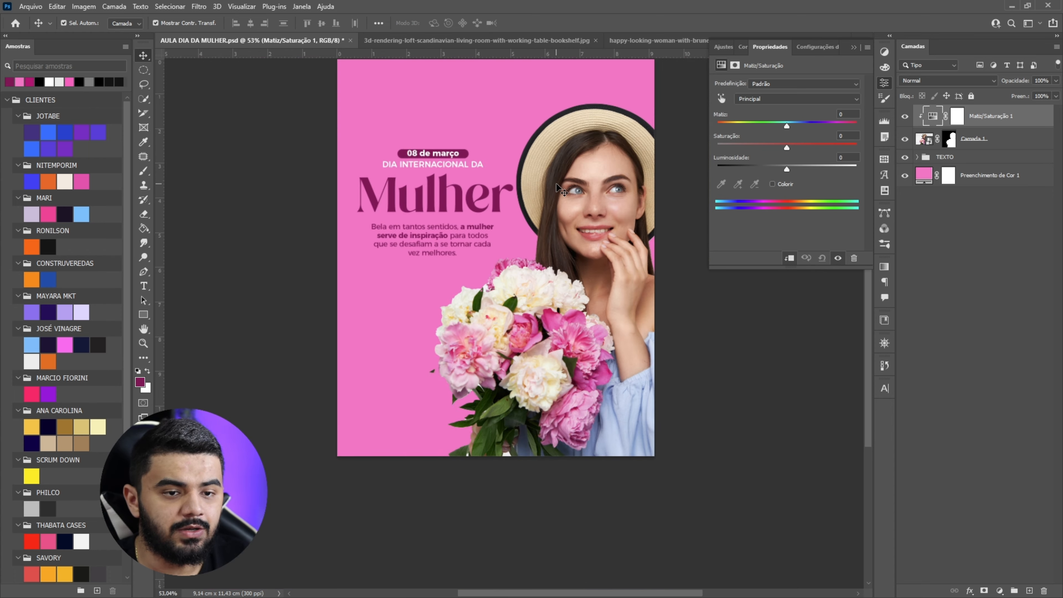
# Turn the blue dress white by sampling its Blues range and setting saturation to -100 and lightness to +100.
pyautogui.scroll(1, 560, 191)
pyautogui.keyDown('alt'); pyautogui.scroll(3, 560, 190); pyautogui.keyUp('alt')
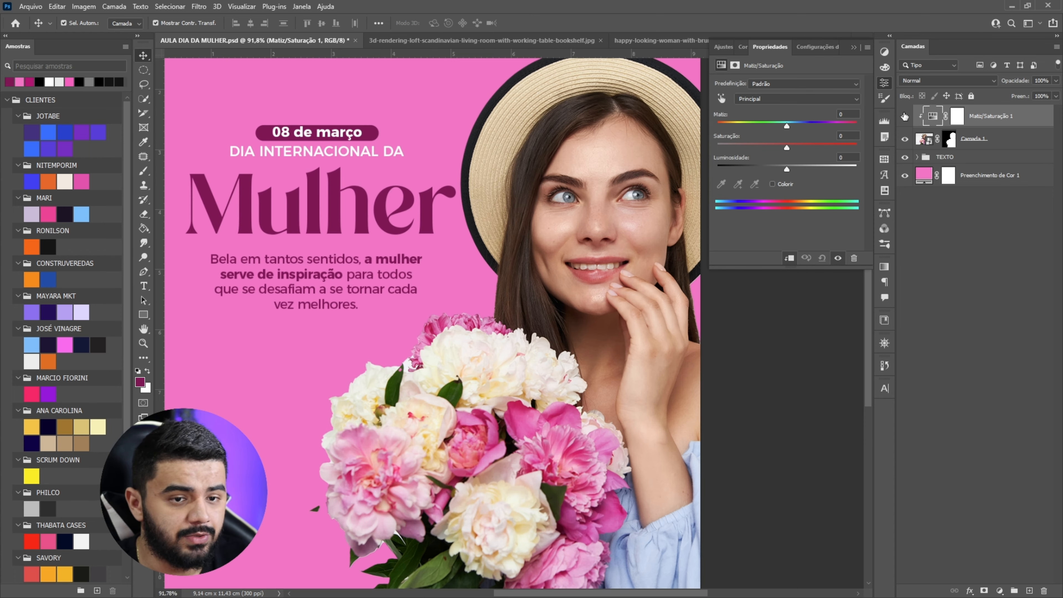
pyautogui.click(721, 98)
pyautogui.scroll(-2, 644, 435)
pyautogui.click(658, 493)
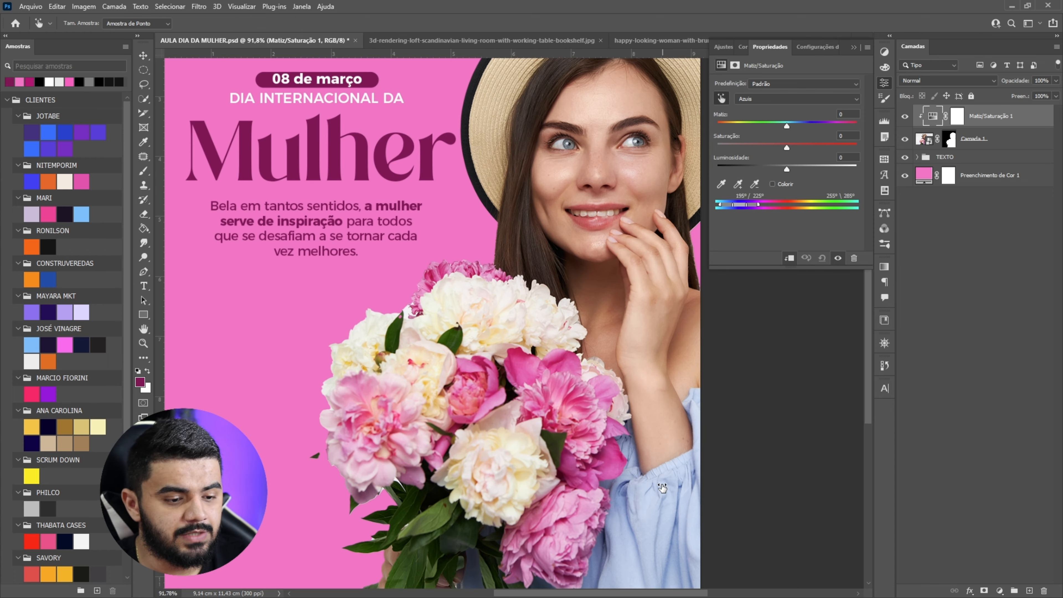
pyautogui.keyDown('alt'); pyautogui.scroll(-2, 585, 195); pyautogui.keyUp('alt')
pyautogui.moveTo(785, 148); pyautogui.dragTo(717, 148)
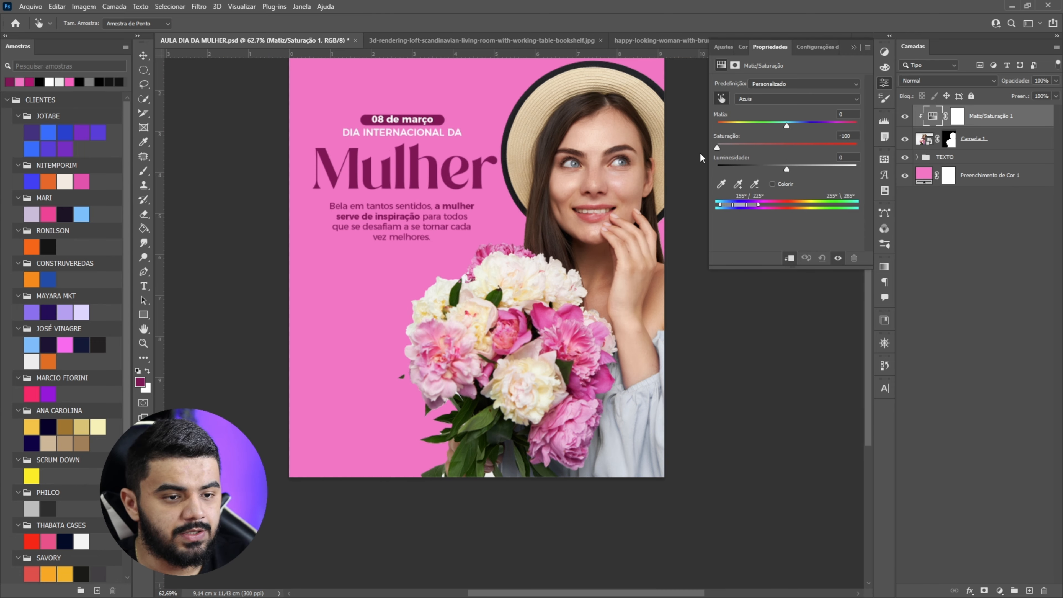
pyautogui.moveTo(782, 166); pyautogui.dragTo(871, 184)
pyautogui.keyDown('alt'); pyautogui.scroll(1, 506, 348); pyautogui.keyUp('alt')
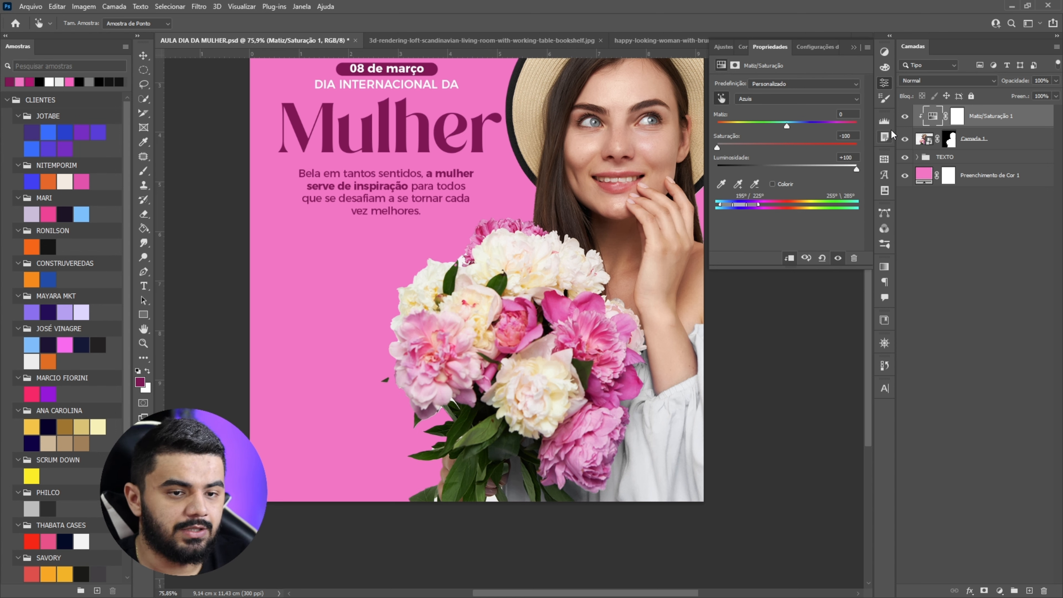
# Compare the dress with and without the Hue/Saturation adjustment.
pyautogui.click(904, 116)
pyautogui.click(904, 117)
pyautogui.keyDown('alt'); pyautogui.scroll(1, 629, 271); pyautogui.keyUp('alt')
pyautogui.keyDown('alt'); pyautogui.scroll(-2, 624, 344); pyautogui.keyUp('alt')
pyautogui.keyDown('alt'); pyautogui.scroll(1, 621, 349); pyautogui.keyUp('alt')
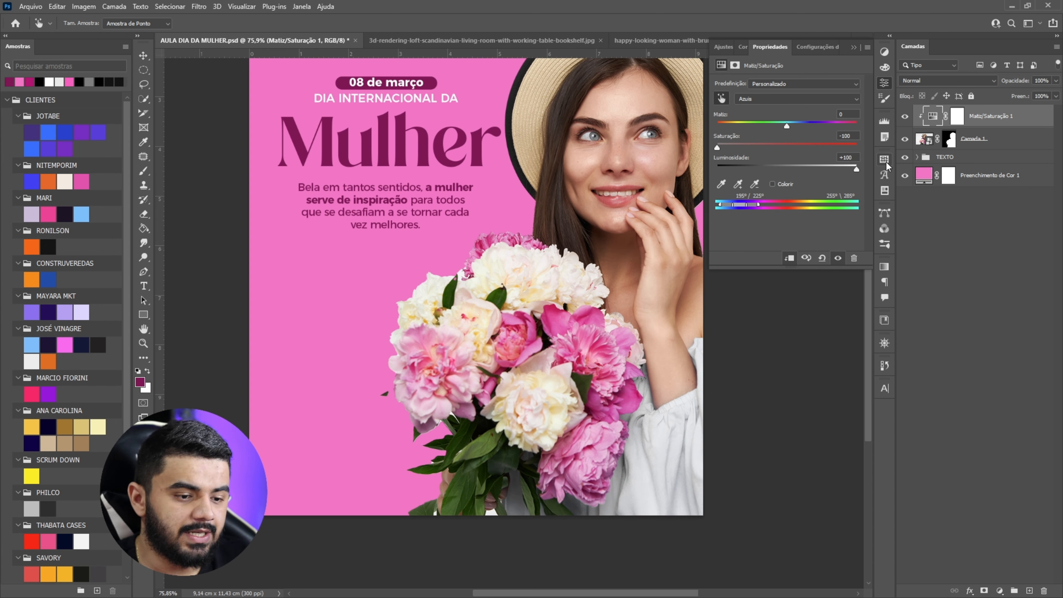
pyautogui.click(904, 117)
pyautogui.click(904, 116)
pyautogui.scroll(2, 678, 272)
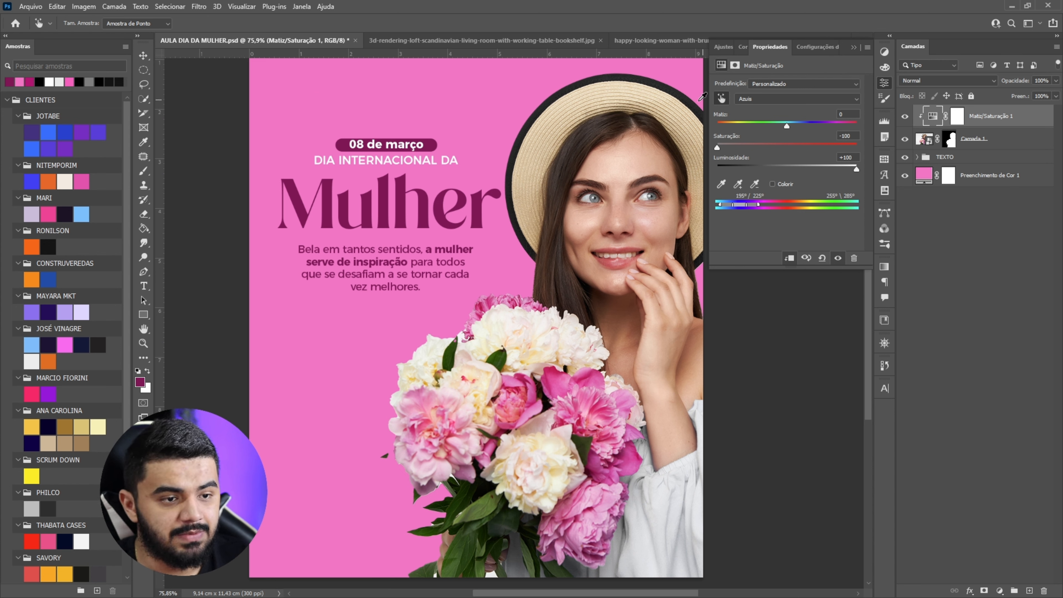
# Whiten the straw hat by sampling its Yellows range and setting saturation to -100 and lightness to +84.
pyautogui.click(673, 101)
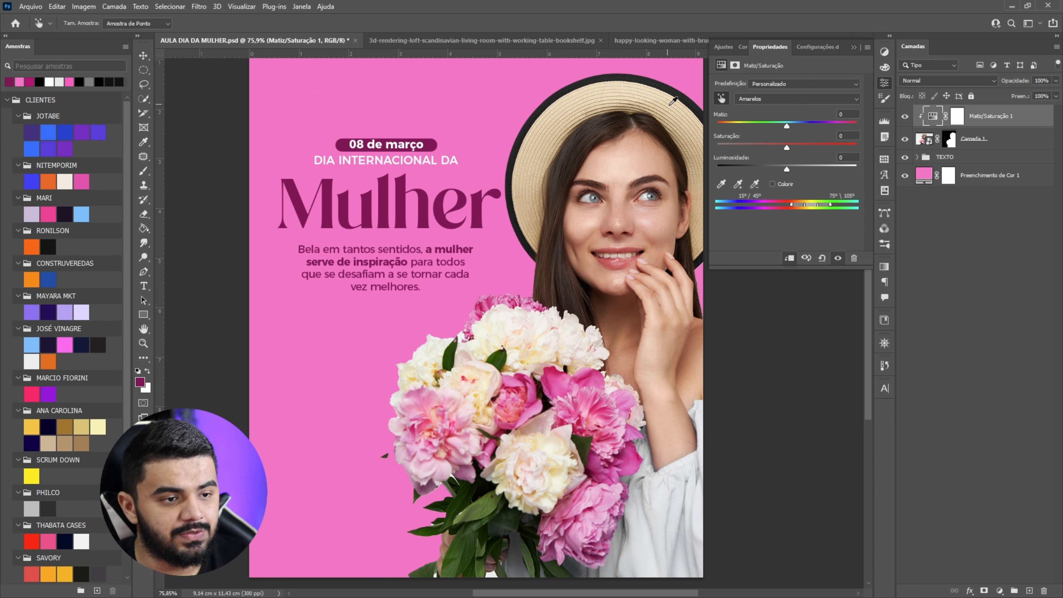
pyautogui.moveTo(783, 141); pyautogui.dragTo(743, 146)
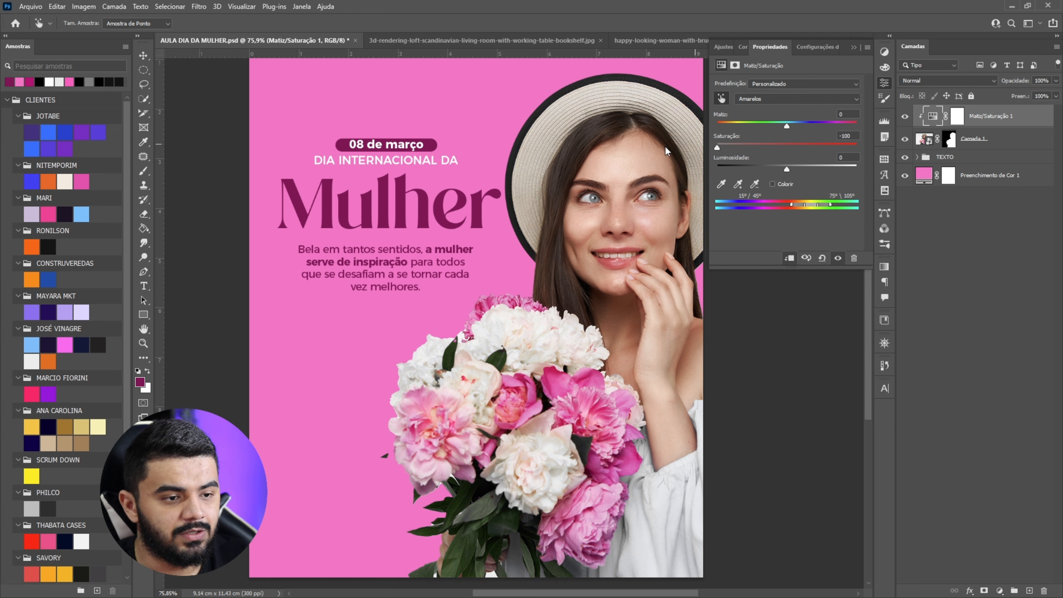
pyautogui.moveTo(811, 169); pyautogui.dragTo(847, 168)
pyautogui.scroll(-4, 452, 130)
pyautogui.click(905, 116)
pyautogui.click(905, 117)
pyautogui.scroll(2, 498, 204)
pyautogui.scroll(3, 501, 200)
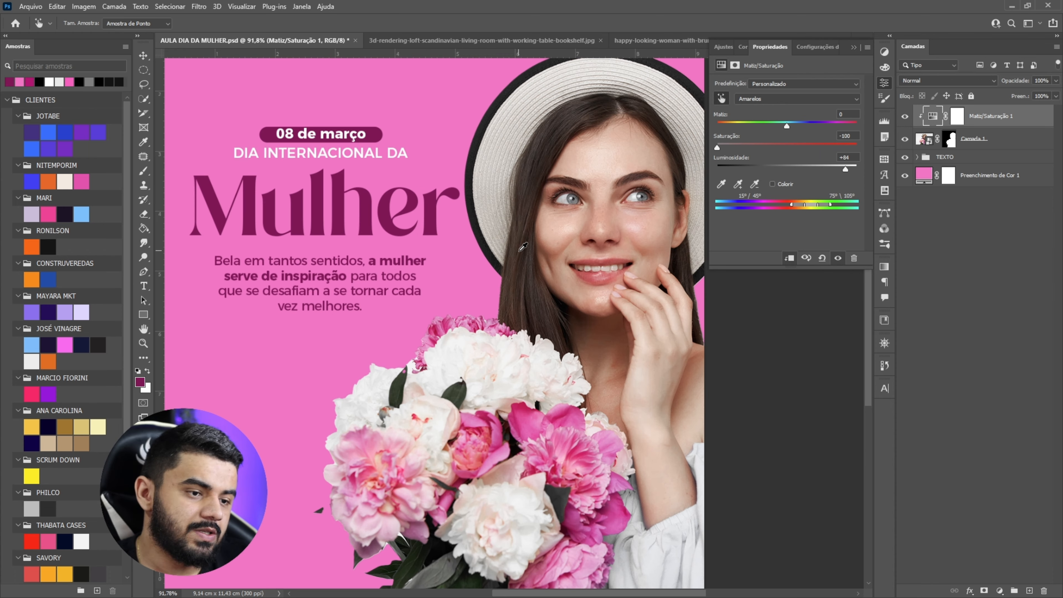
# Add a Gradient Map adjustment layer above the woman's Hue/Saturation layer and clip it to her photo.
pyautogui.scroll(-3, 527, 209)
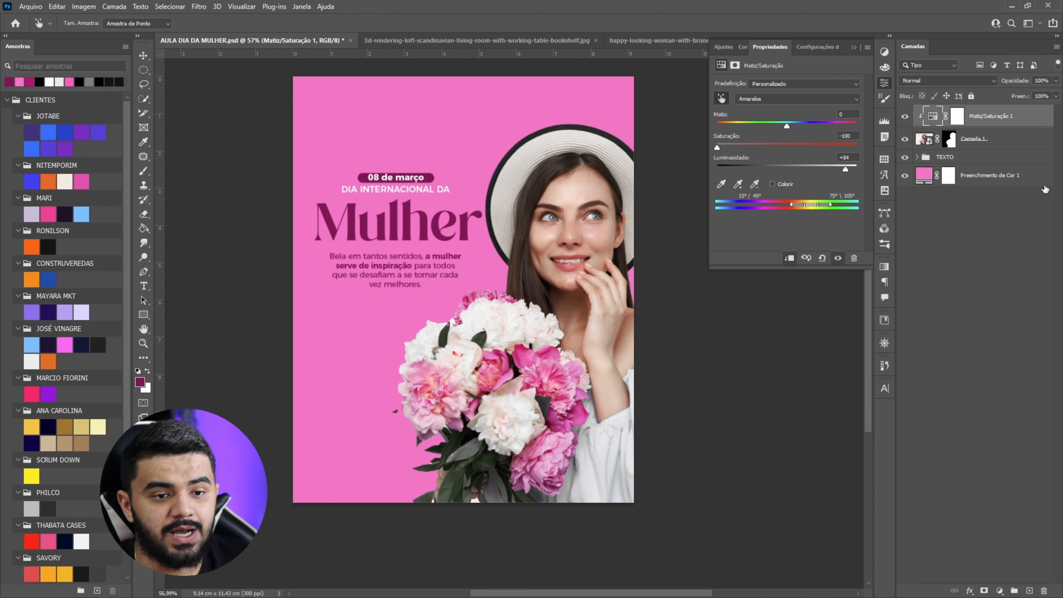
pyautogui.click(999, 590)
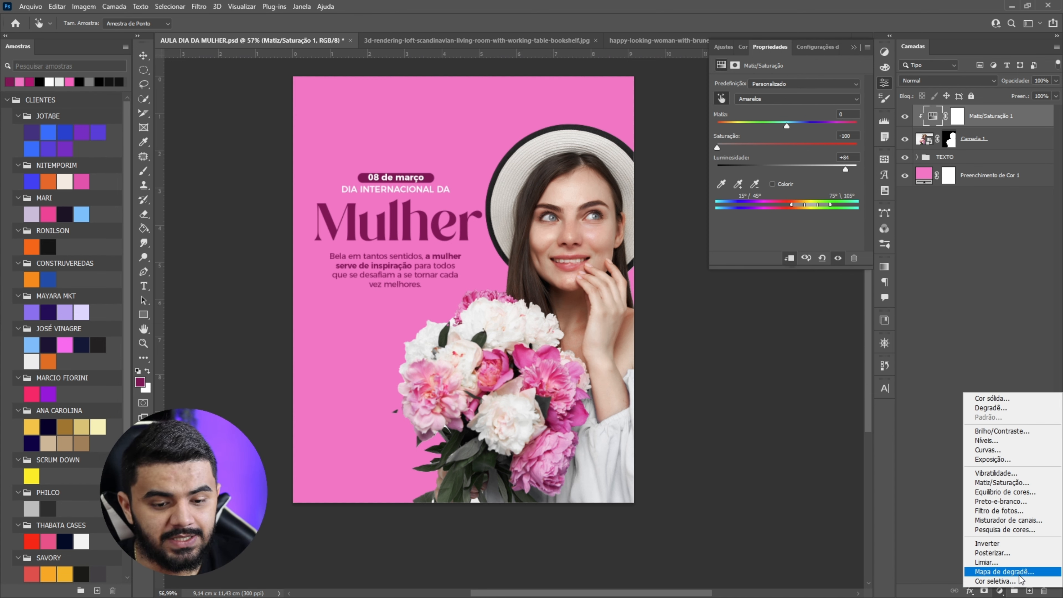
pyautogui.click(1012, 572)
pyautogui.click(925, 117)
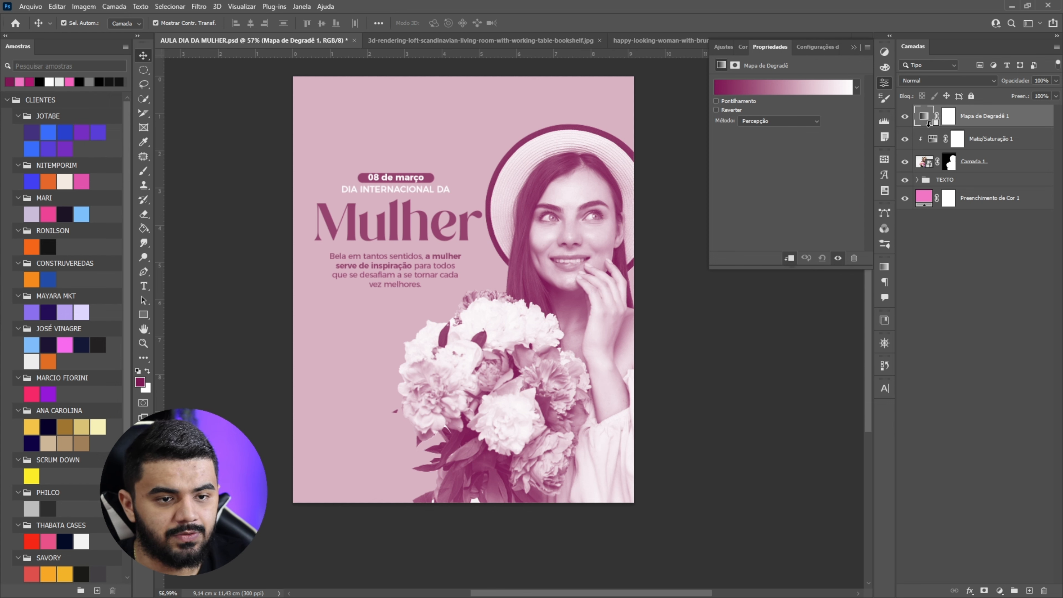
pyautogui.keyDown('alt'); pyautogui.click(929, 127); pyautogui.keyUp('alt')
# Replace the gradient map's white end stop with the pink sampled from the poster background.
pyautogui.click(773, 88)
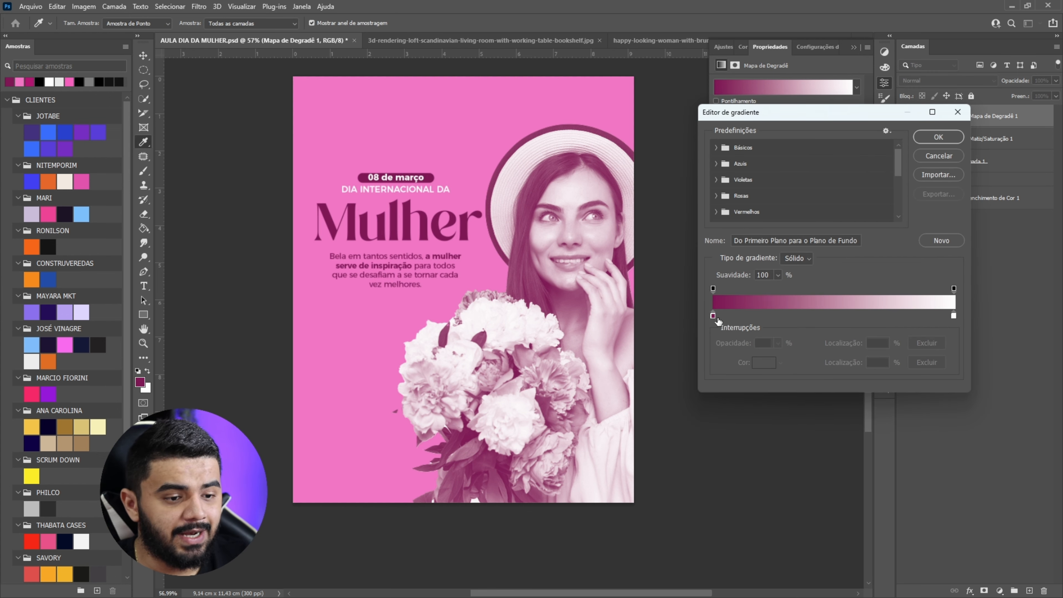
pyautogui.click(953, 317)
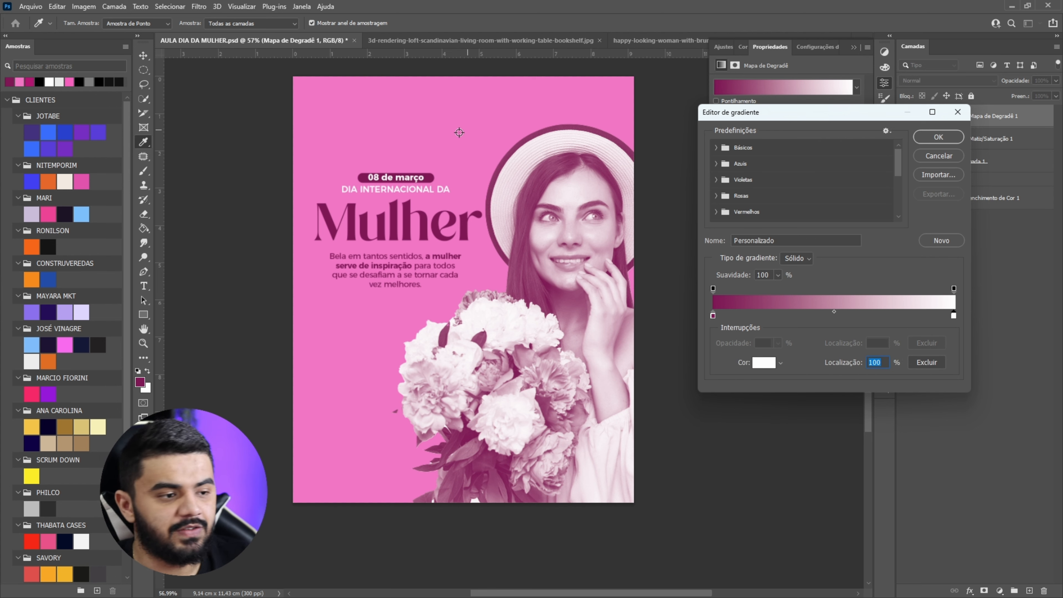
pyautogui.click(462, 93)
pyautogui.click(945, 138)
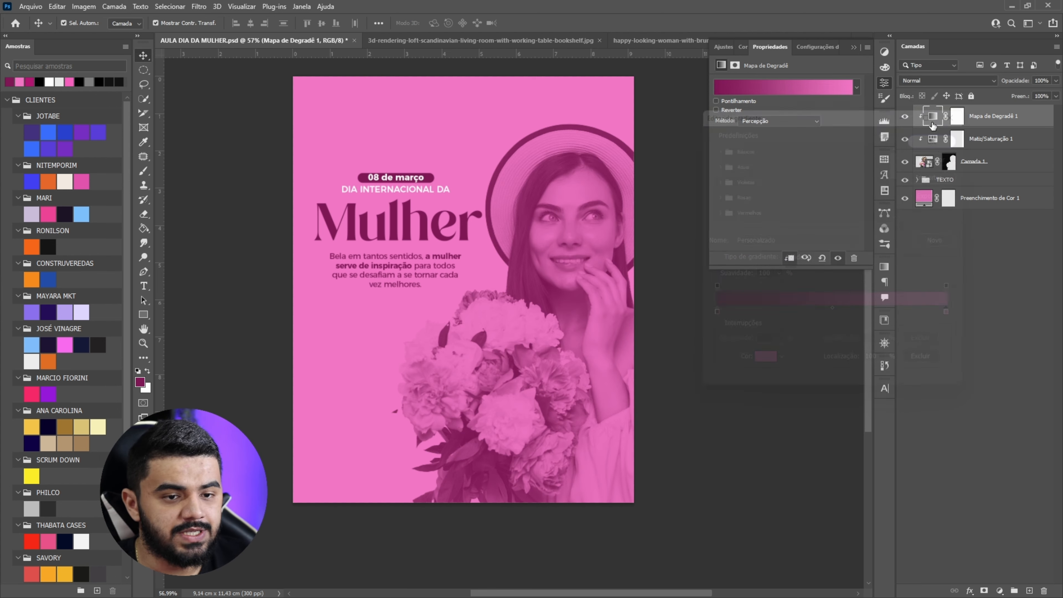
# Set the gradient map layer's blend mode to Luz Indireta and its opacity to 62%, and check the toning on the woman.
pyautogui.click(920, 80)
pyautogui.click(923, 223)
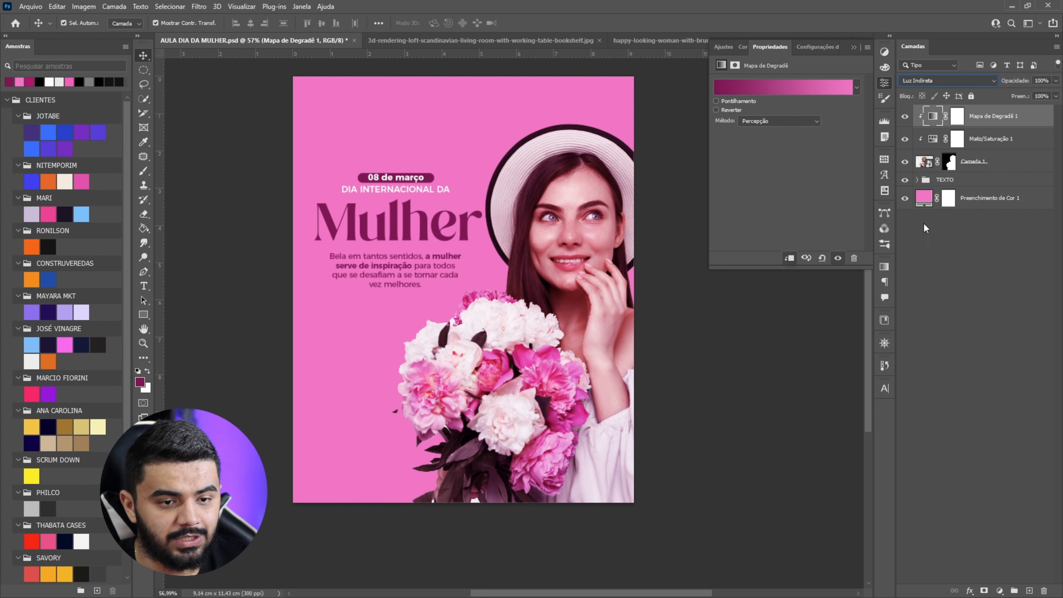
pyautogui.click(1056, 81)
pyautogui.moveTo(1054, 93)
pyautogui.mouseDown()
pyautogui.moveTo(1013, 91)
pyautogui.moveTo(1035, 93)
pyautogui.mouseUp()
pyautogui.scroll(2, 524, 184)
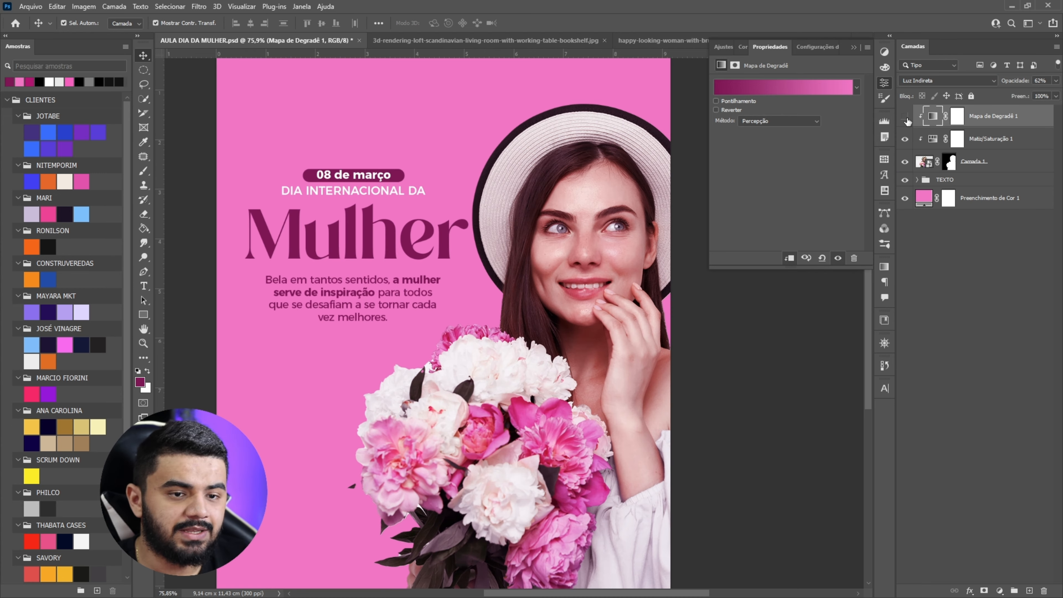
pyautogui.scroll(-3, 510, 209)
pyautogui.scroll(3, 517, 209)
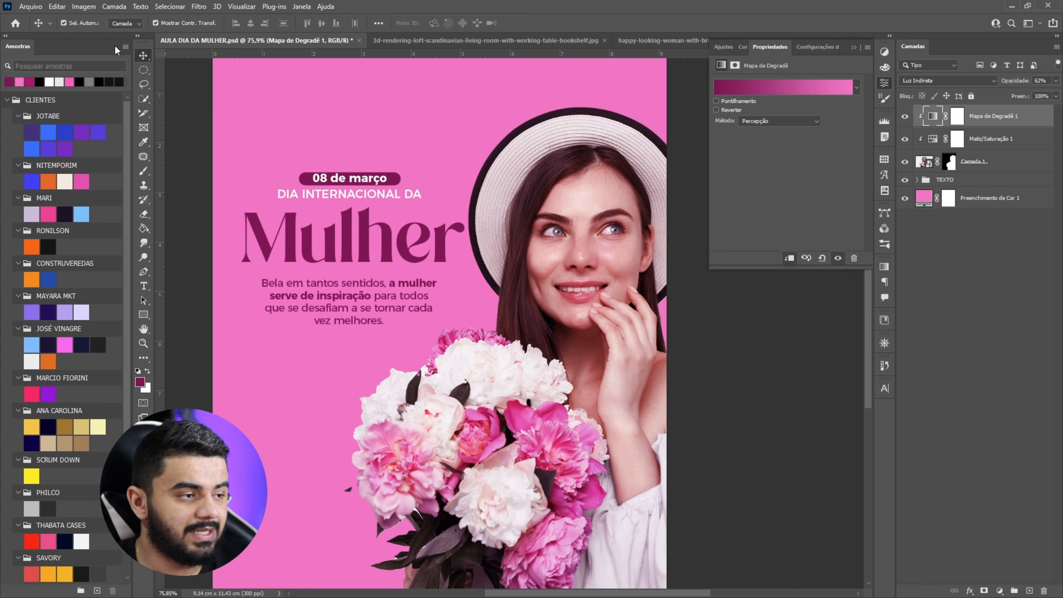
pyautogui.scroll(-5, 356, 141)
# Convert the layer of the 3d-rendering living-room image to a smart object and collapse its properties.
pyautogui.click(636, 307)
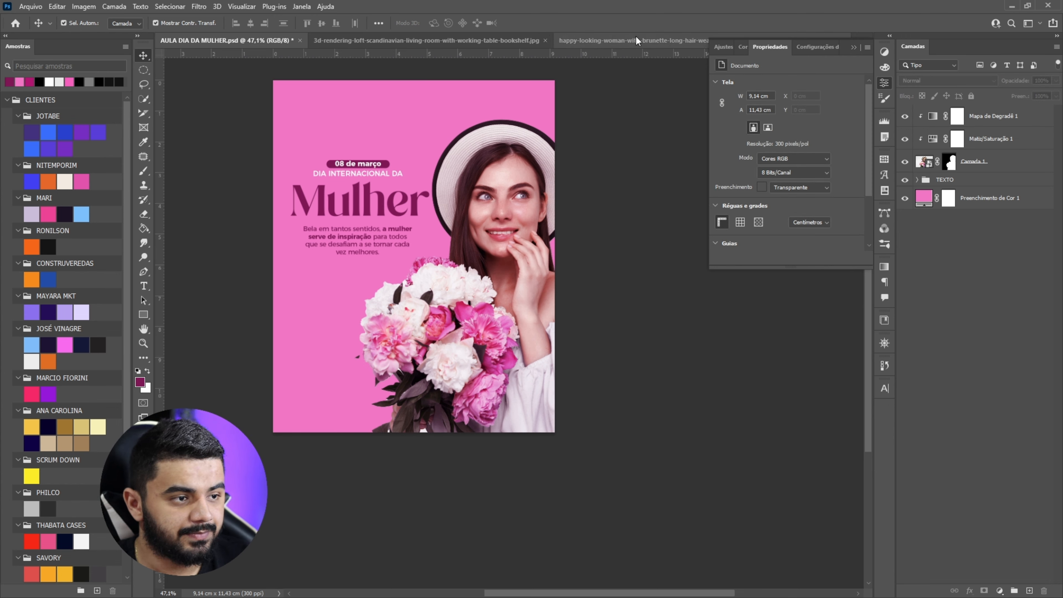
pyautogui.click(525, 42)
pyautogui.click(1041, 114)
pyautogui.rightClick(975, 116)
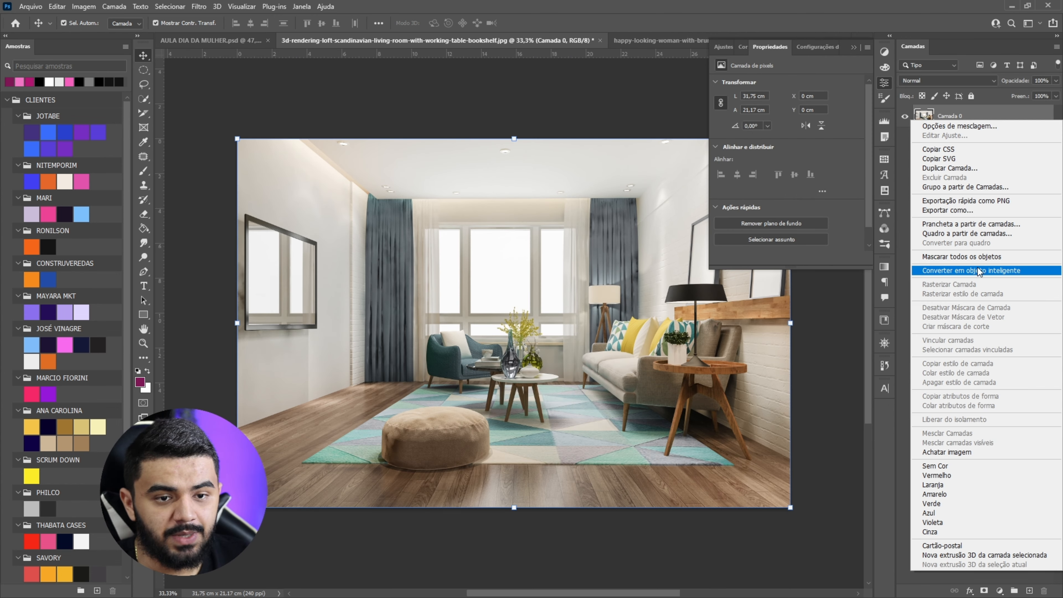
pyautogui.click(979, 272)
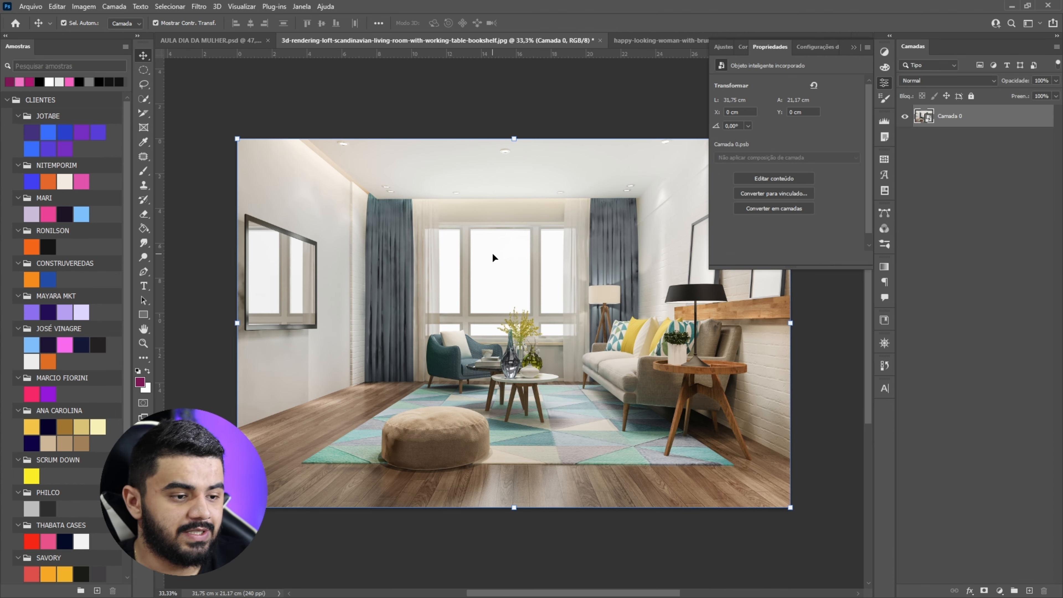
pyautogui.scroll(1, 493, 254)
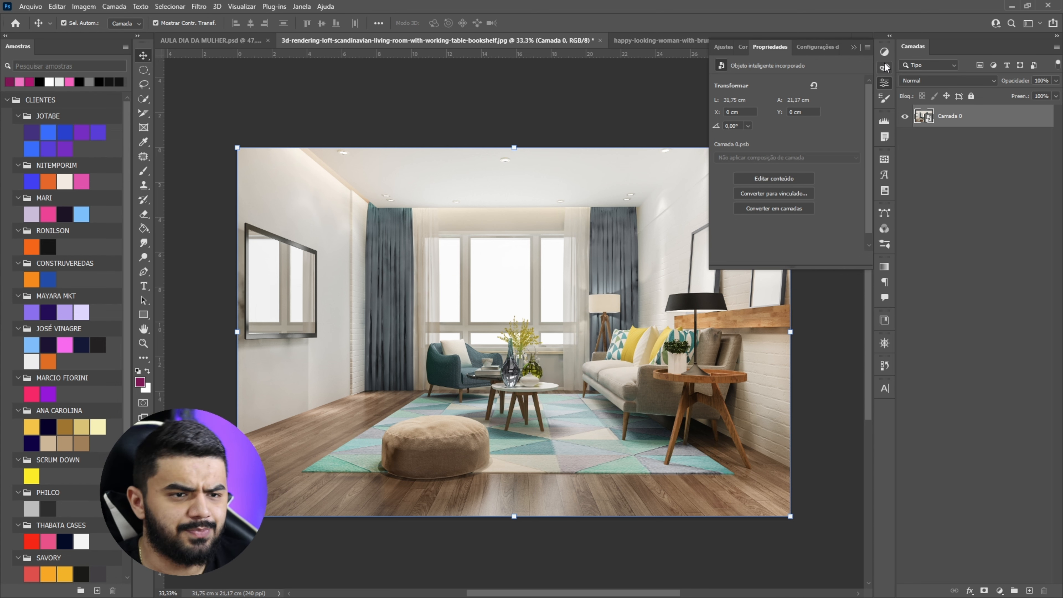
pyautogui.click(854, 47)
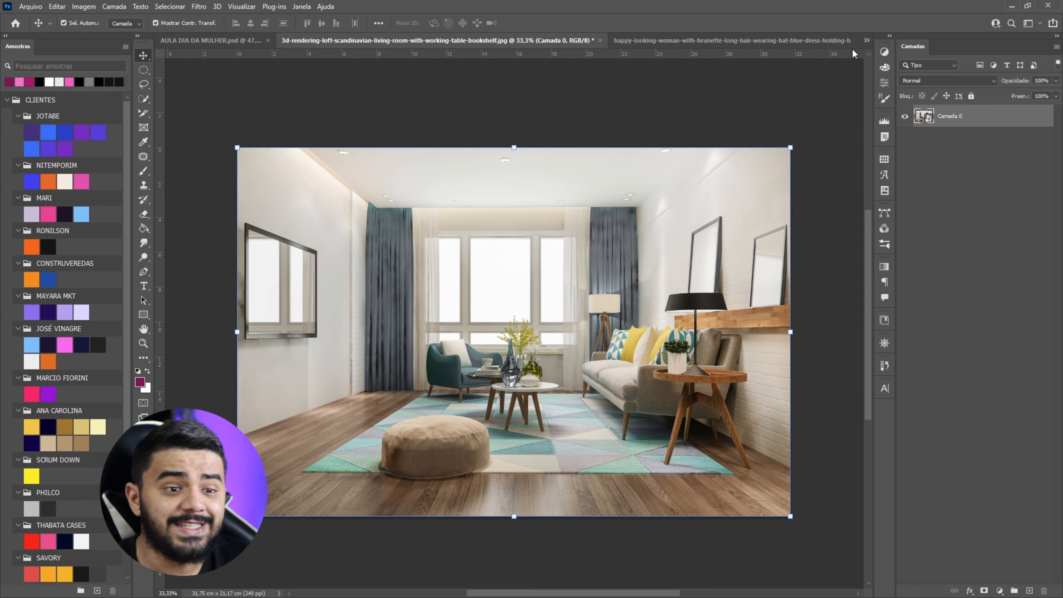
# Paste the living-room image into the AULA DIA DA MULHER poster directly above the pink colour fill.
pyautogui.click(231, 41)
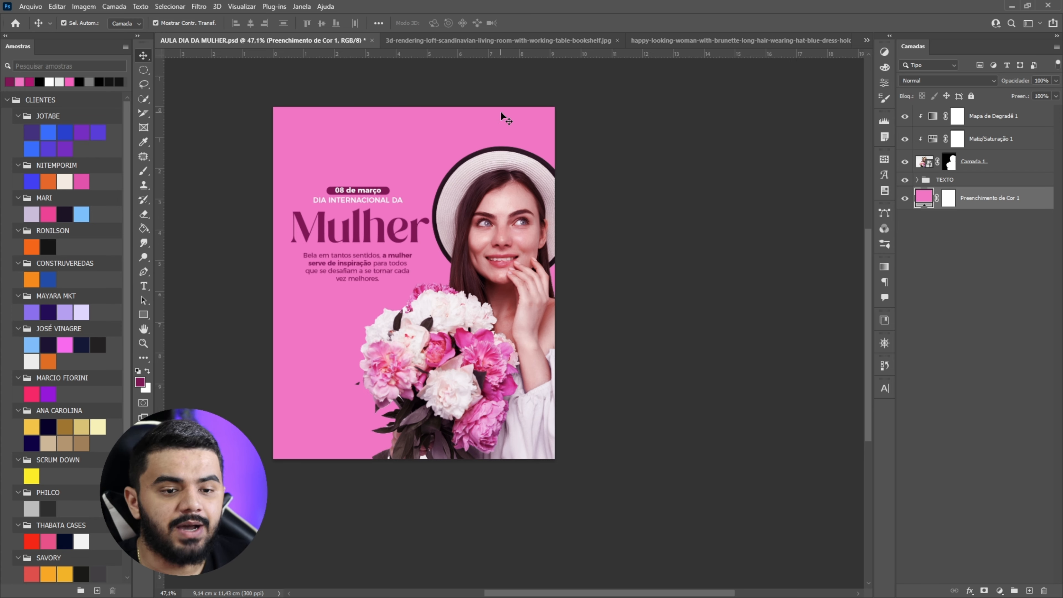
pyautogui.scroll(4, 485, 178)
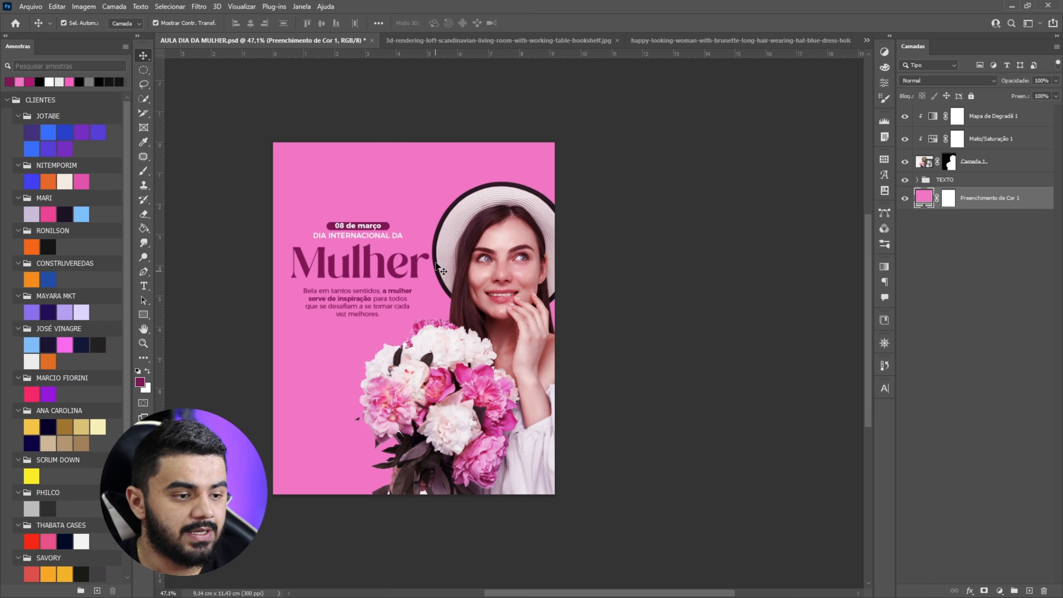
pyautogui.scroll(3, 380, 281)
pyautogui.moveTo(441, 246); pyautogui.dragTo(480, 231)
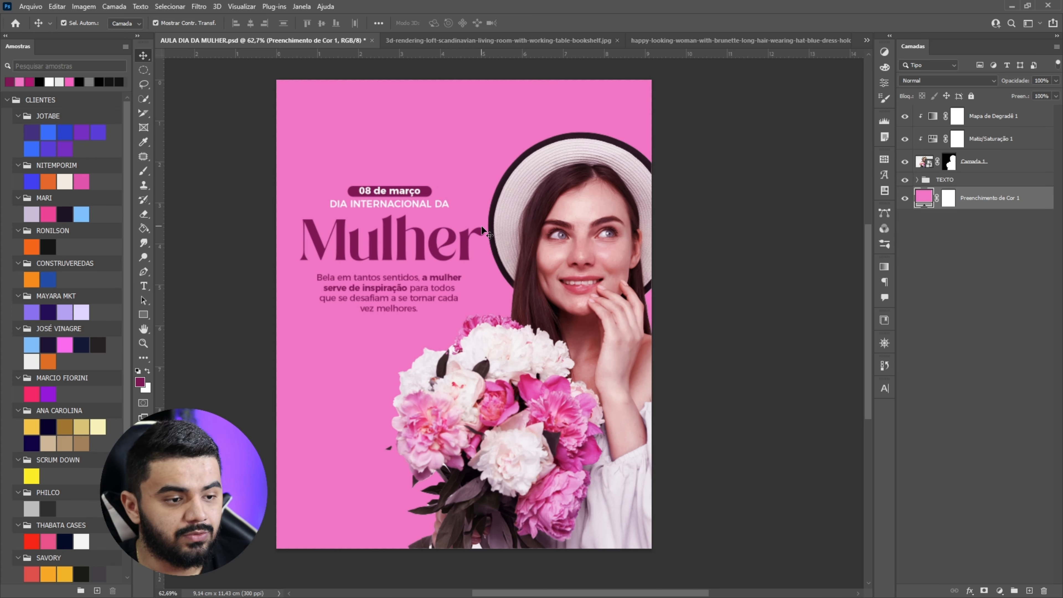
pyautogui.scroll(-2, 466, 150)
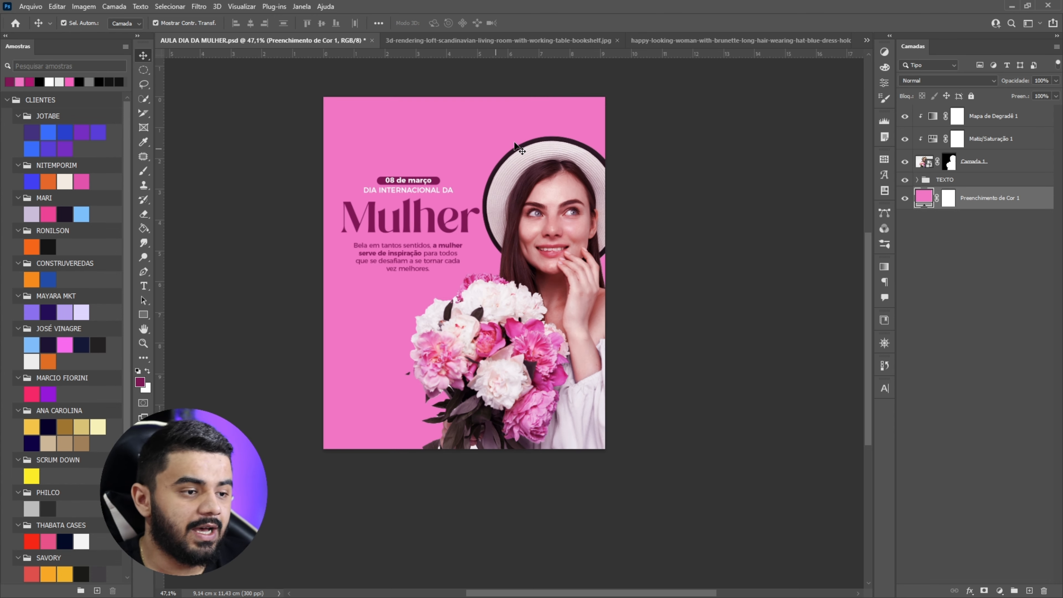
pyautogui.hotkey('ctrl', 'v')
# Scale the living-room image to 58.63% and position it so the window and armchair fill the poster behind the text.
pyautogui.hotkey('ctrl', 't')
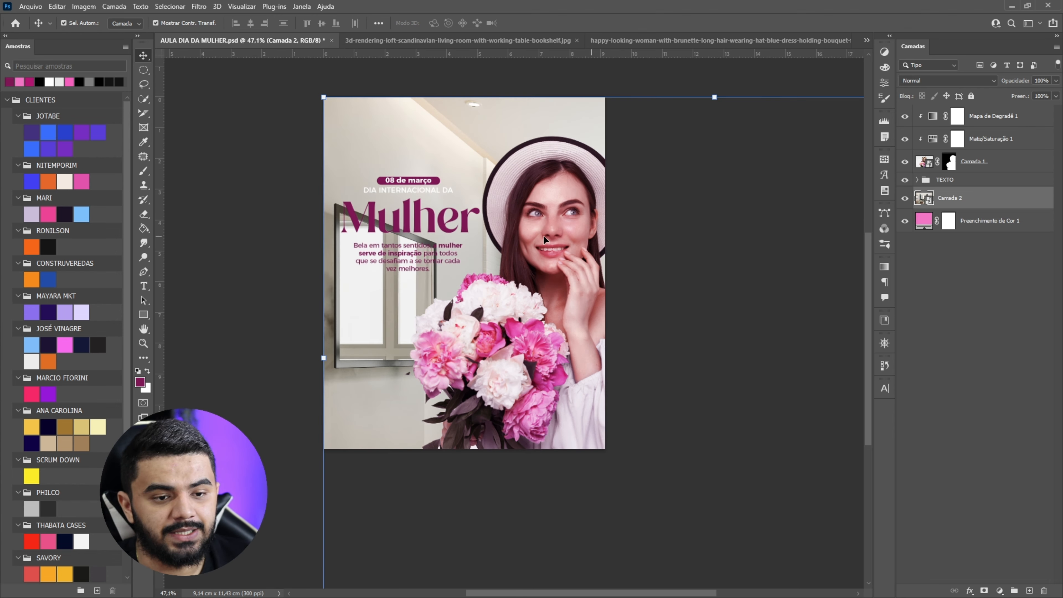
pyautogui.scroll(-3, 649, 163)
pyautogui.moveTo(631, 447); pyautogui.dragTo(660, 358)
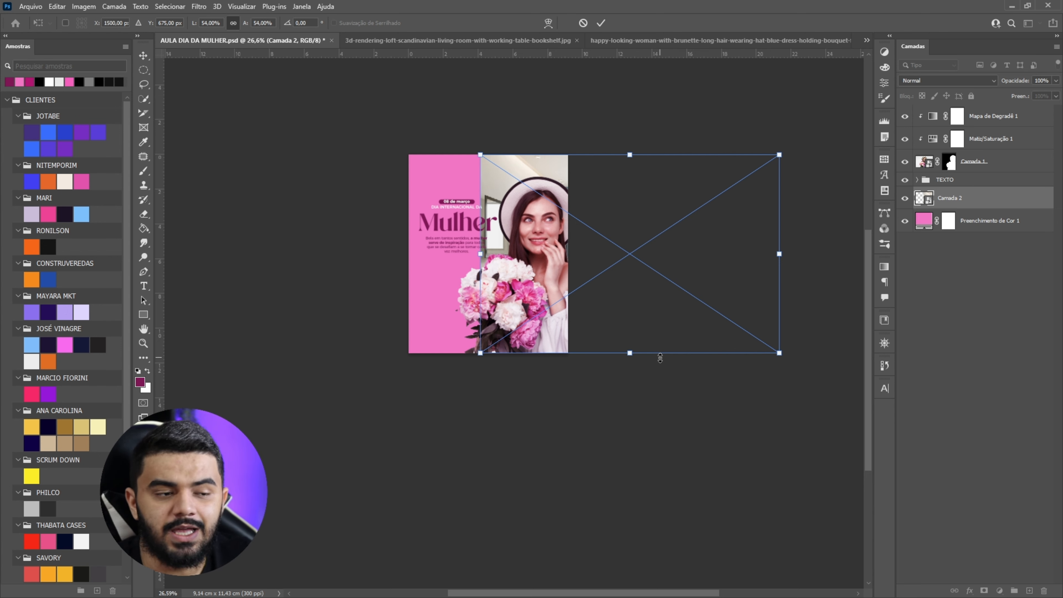
pyautogui.scroll(5, 549, 215)
pyautogui.moveTo(532, 130); pyautogui.dragTo(266, 138)
pyautogui.moveTo(430, 162); pyautogui.dragTo(407, 161)
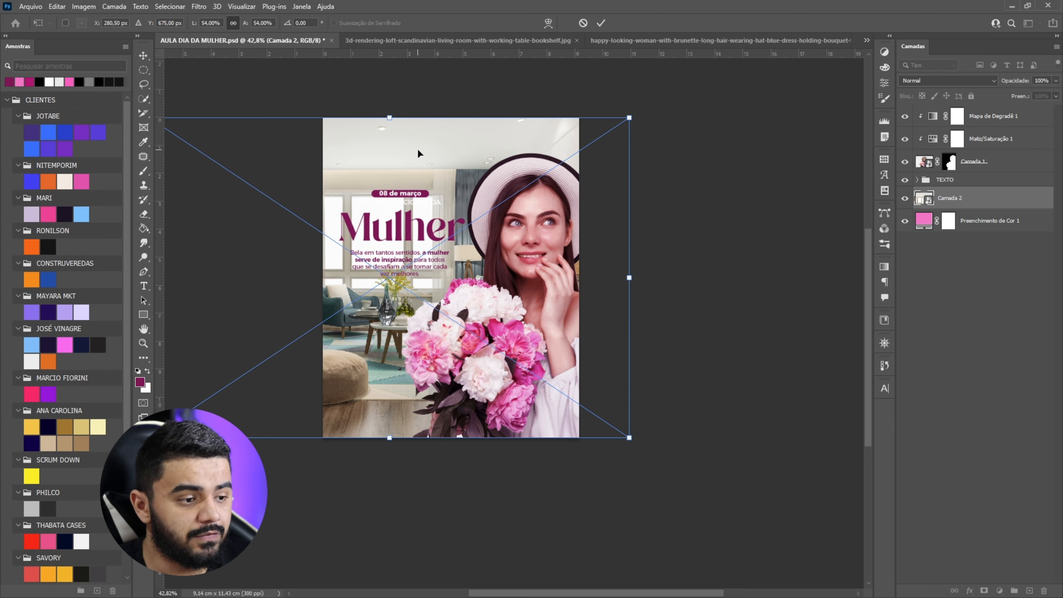
pyautogui.scroll(2, 334, 361)
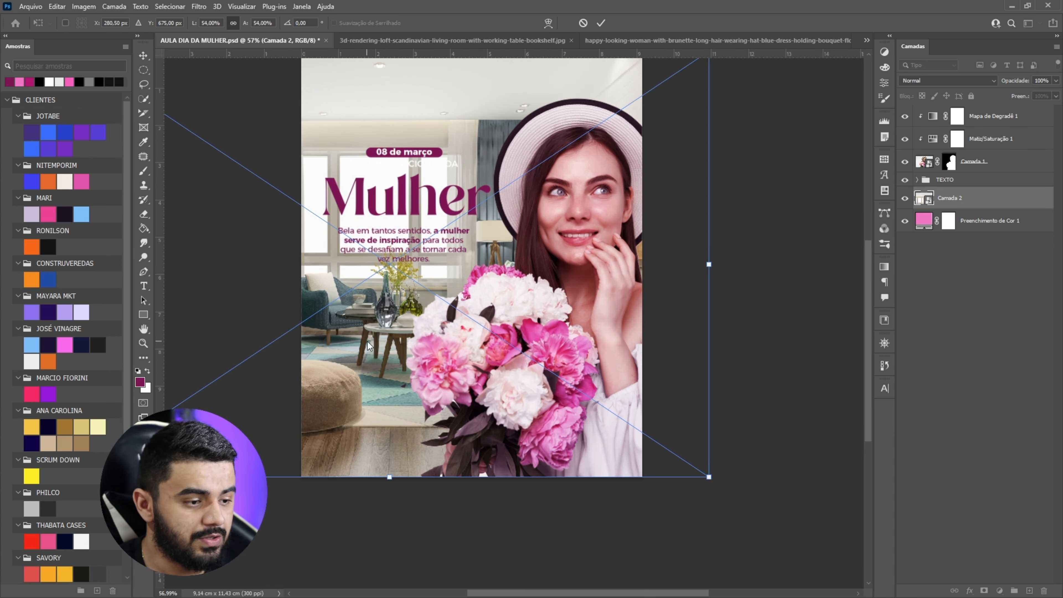
pyautogui.moveTo(396, 493); pyautogui.dragTo(393, 498)
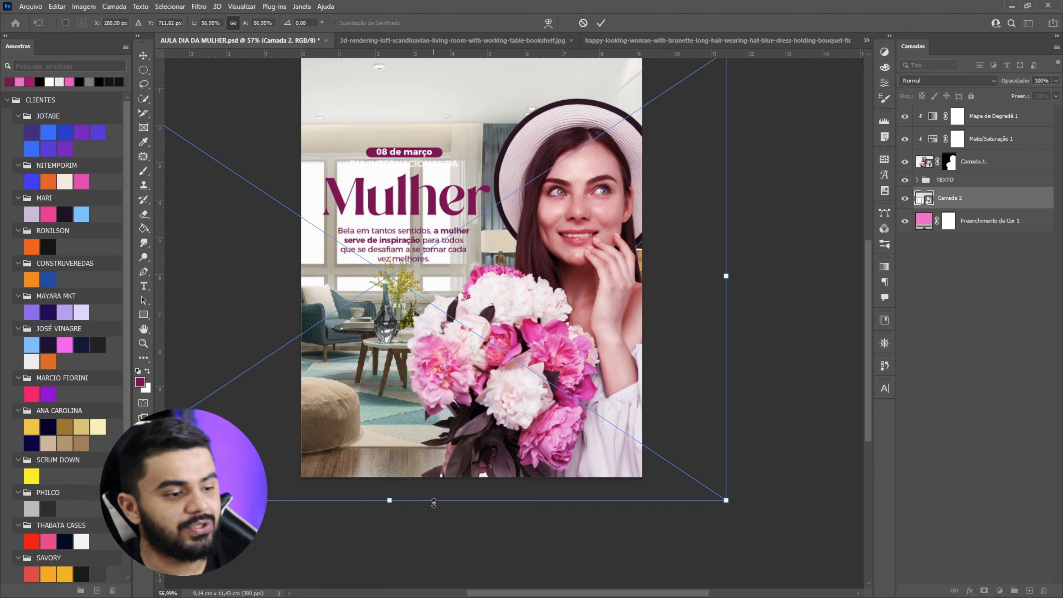
pyautogui.moveTo(387, 501); pyautogui.dragTo(388, 513)
pyautogui.scroll(-3, 475, 378)
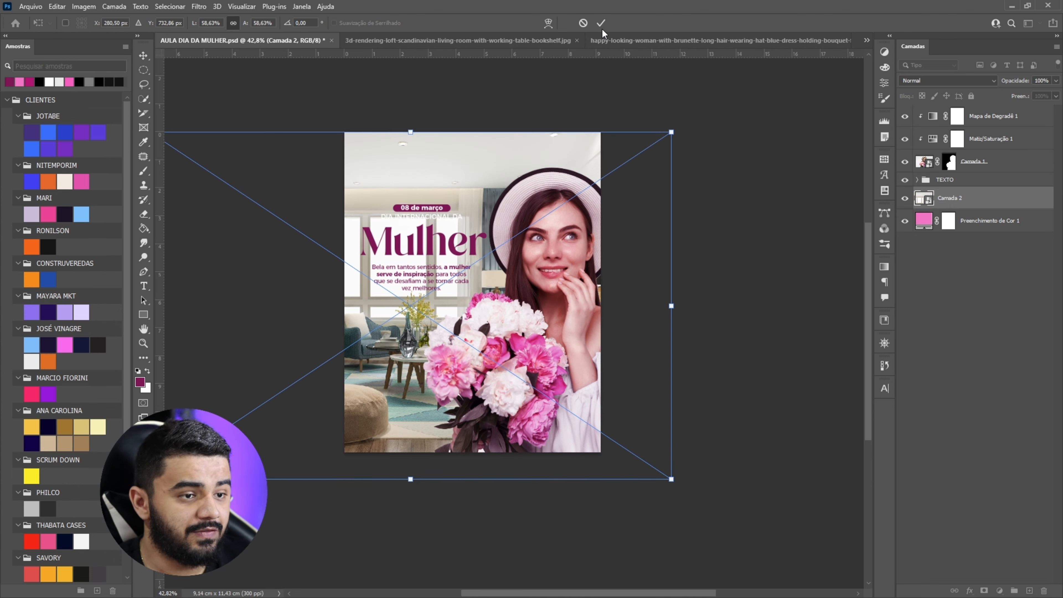
pyautogui.click(601, 24)
pyautogui.click(657, 306)
# Set the living-room layer's blend mode to Luminosidade so it takes on the pink background colour.
pyautogui.scroll(3, 463, 199)
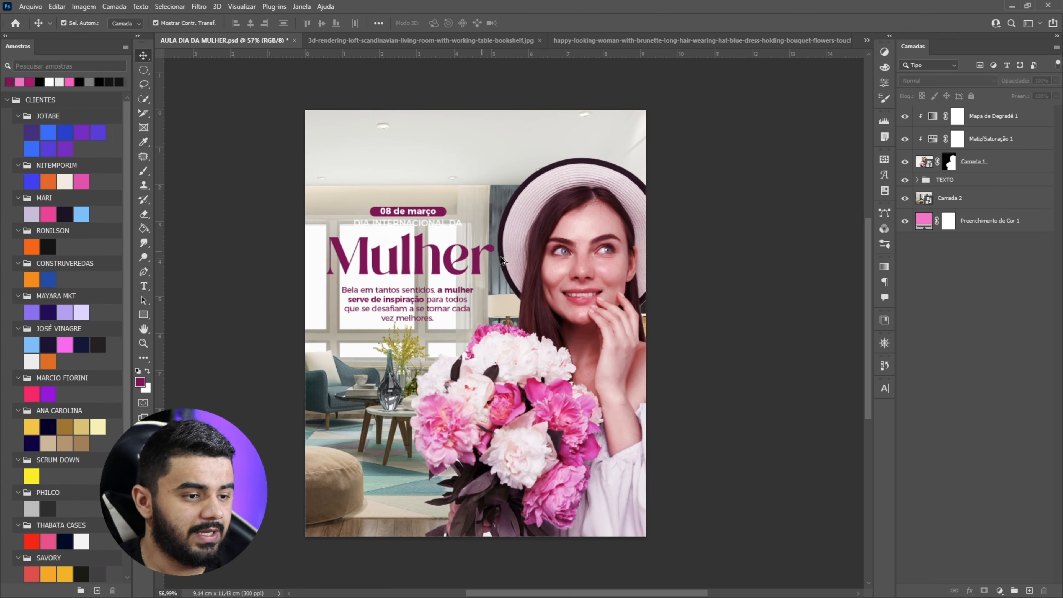
pyautogui.click(973, 205)
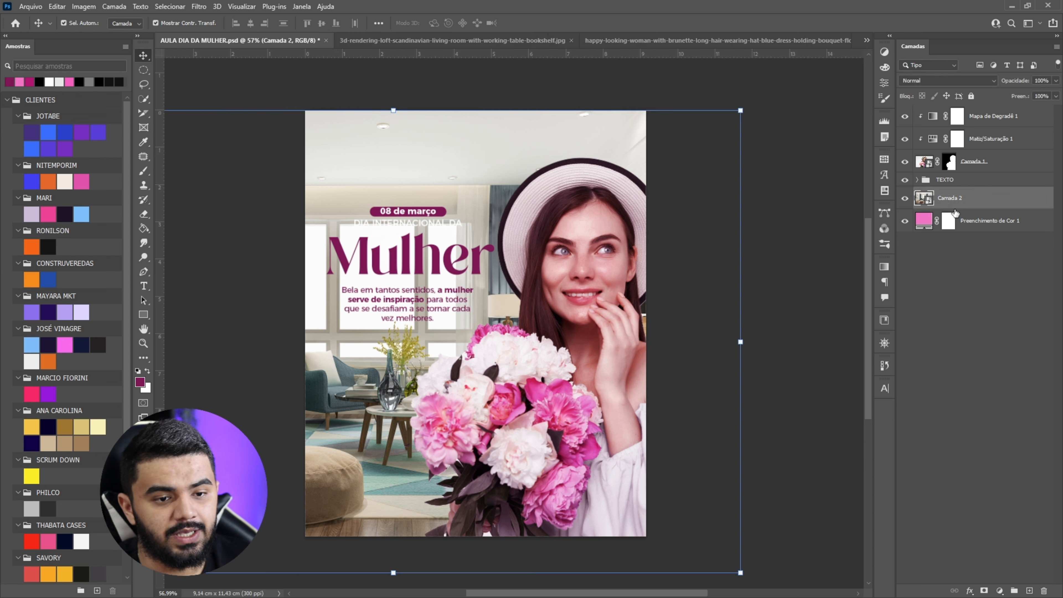
pyautogui.click(928, 82)
pyautogui.click(917, 353)
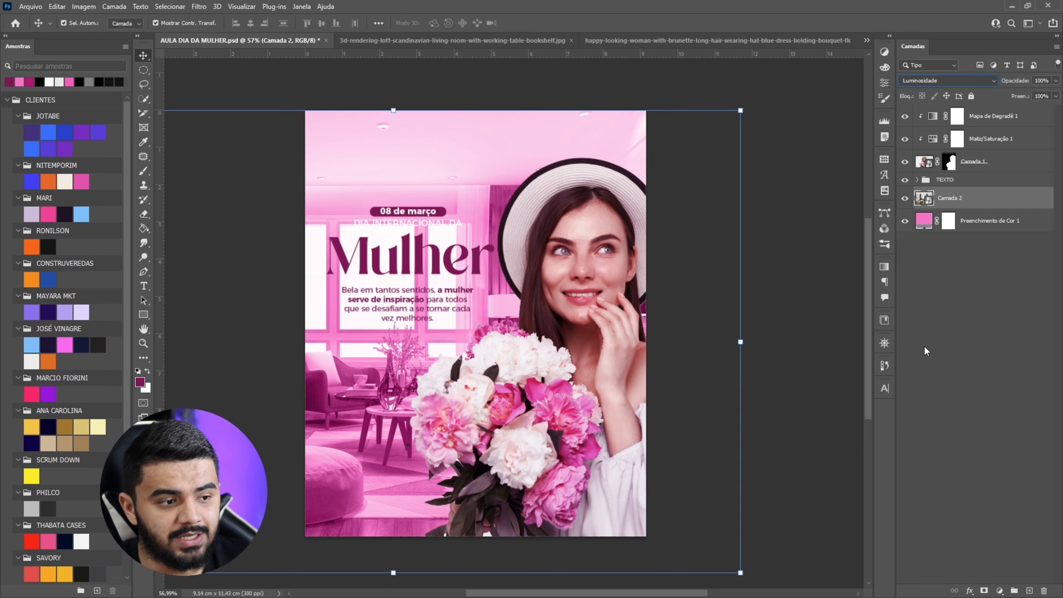
pyautogui.click(770, 344)
pyautogui.click(563, 142)
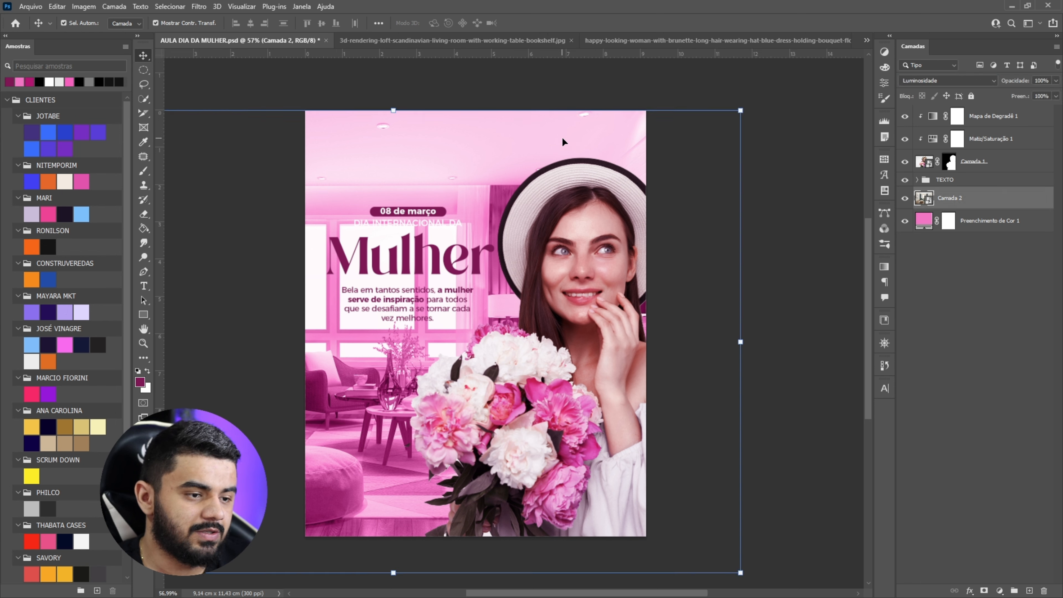
# Apply a Gaussian Blur with a 3-pixel radius to the living-room layer.
pyautogui.click(199, 6)
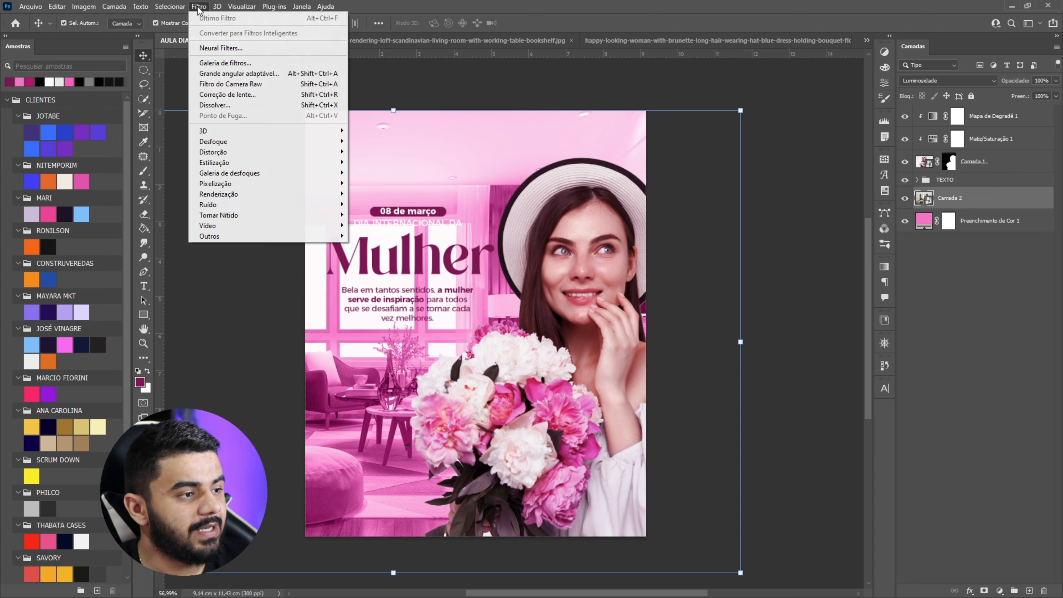
pyautogui.moveTo(222, 144)
pyautogui.click(404, 205)
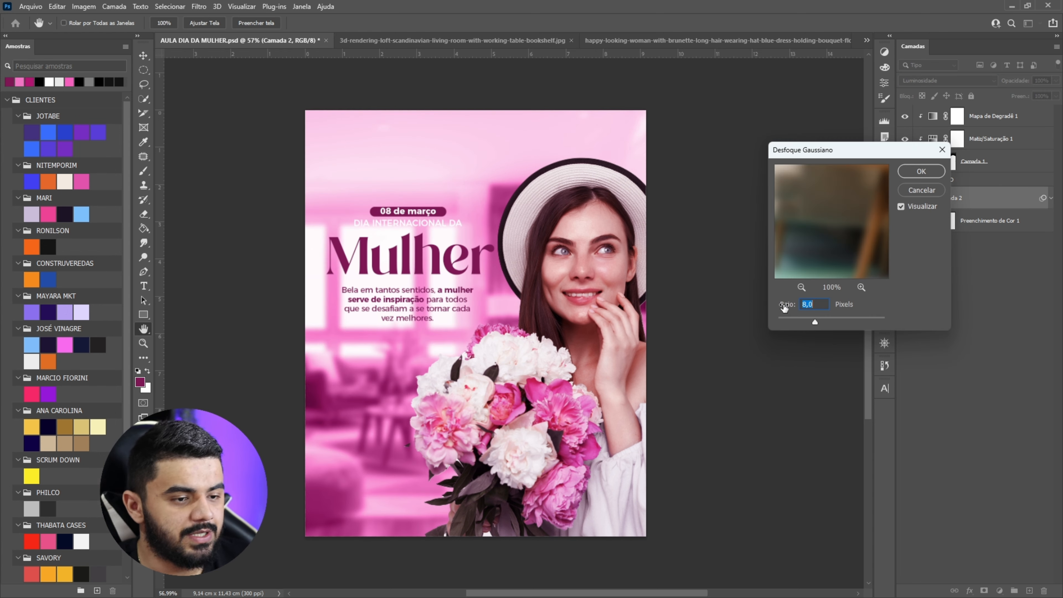
pyautogui.moveTo(790, 318); pyautogui.dragTo(792, 319)
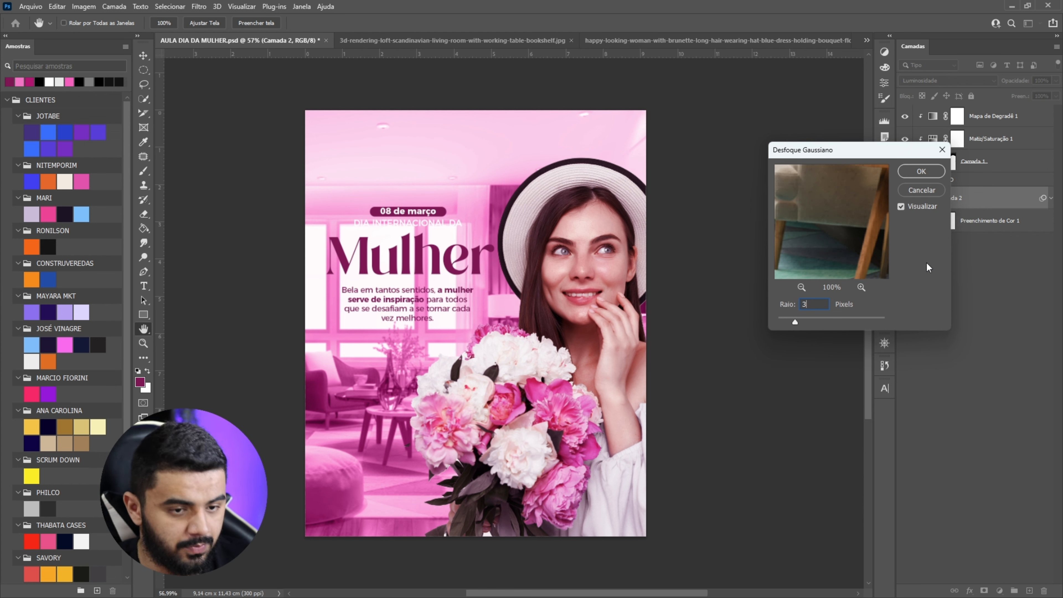
pyautogui.click(922, 172)
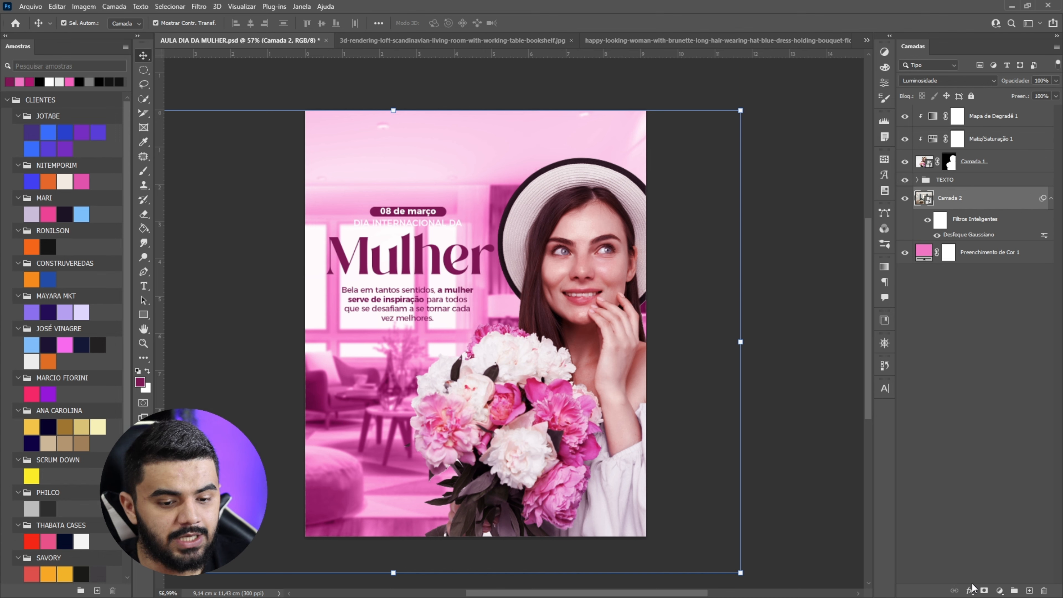
# Add a black mask that hides the living-room layer and ready a large white soft brush at 1% flow.
pyautogui.keyDown('alt'); pyautogui.click(983, 590); pyautogui.keyUp('alt')
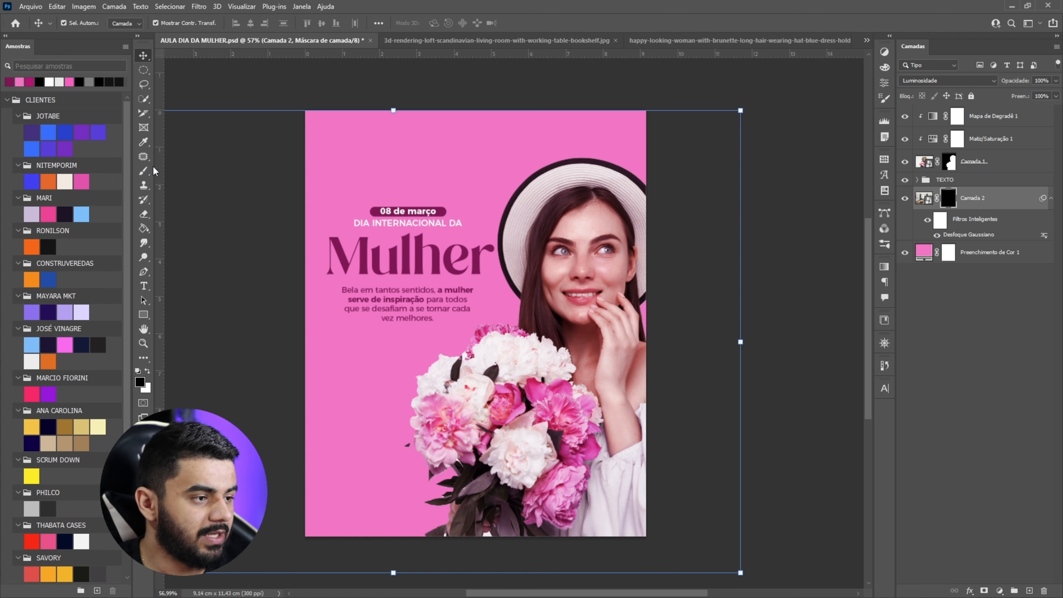
pyautogui.click(143, 170)
pyautogui.press('x')
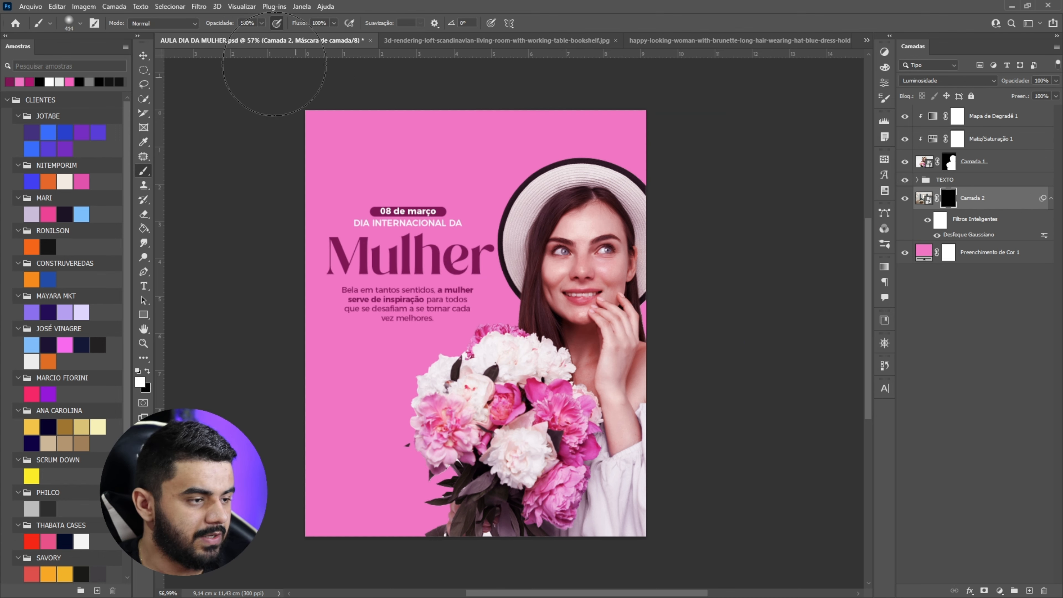
pyautogui.moveTo(516, 224)
pyautogui.mouseDown()
pyautogui.moveTo(557, 232)
pyautogui.moveTo(544, 233)
pyautogui.mouseUp()
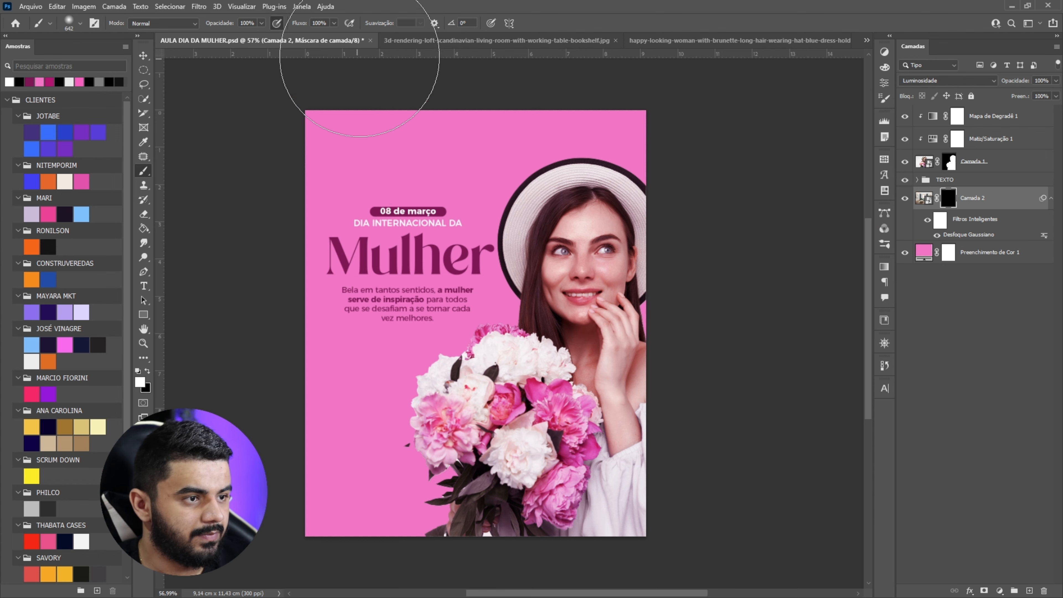
pyautogui.moveTo(295, 29); pyautogui.dragTo(160, 33)
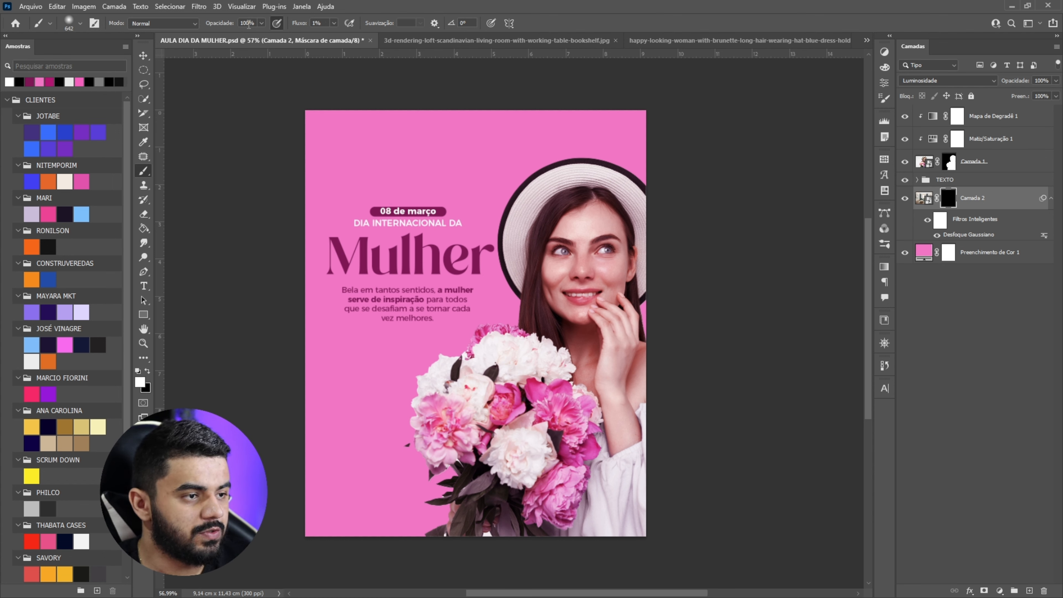
# Brush white over the living-room mask, enlarging the brush to 1235 px, to faintly reveal the room across the poster background.
pyautogui.moveTo(602, 256); pyautogui.dragTo(596, 256)
pyautogui.moveTo(487, 145)
pyautogui.mouseDown()
pyautogui.moveTo(546, 242)
pyautogui.moveTo(577, 245)
pyautogui.mouseUp()
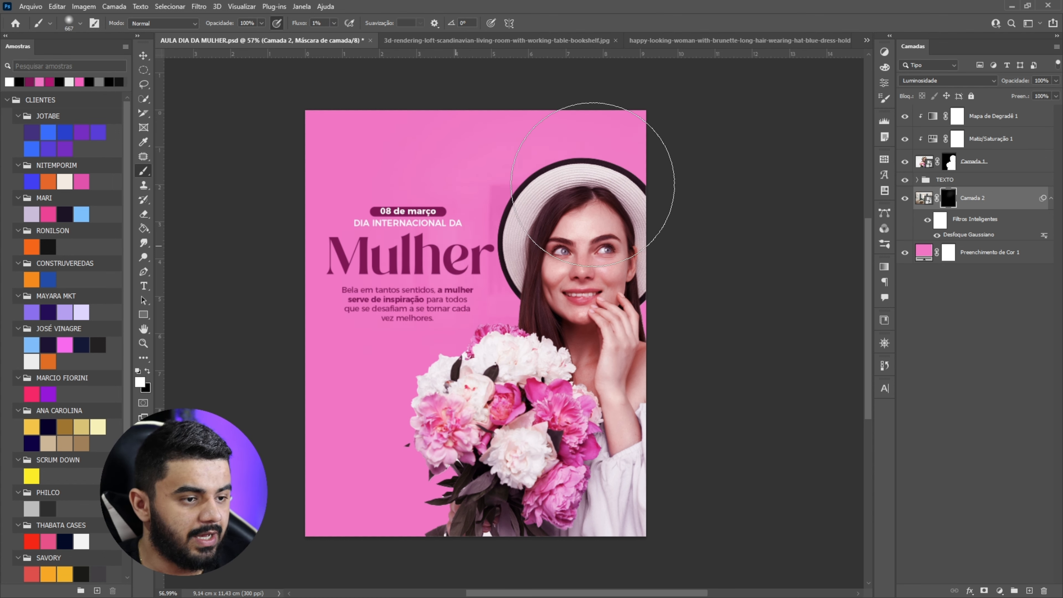
pyautogui.moveTo(569, 208); pyautogui.dragTo(514, 173)
pyautogui.moveTo(458, 250); pyautogui.dragTo(504, 250)
pyautogui.moveTo(577, 213); pyautogui.dragTo(684, 249)
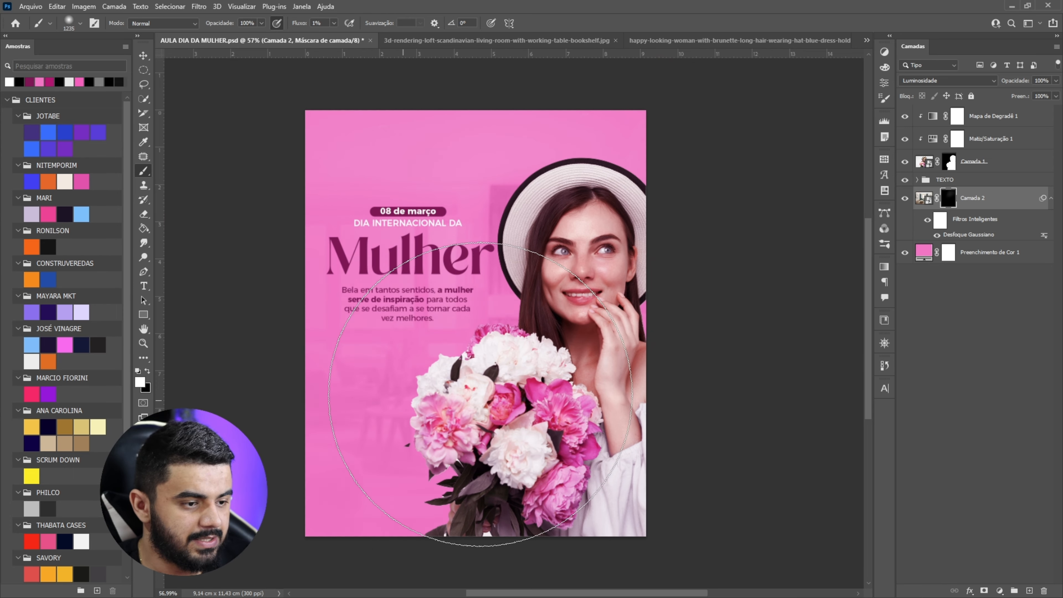
pyautogui.hotkey('ctrl', 't')
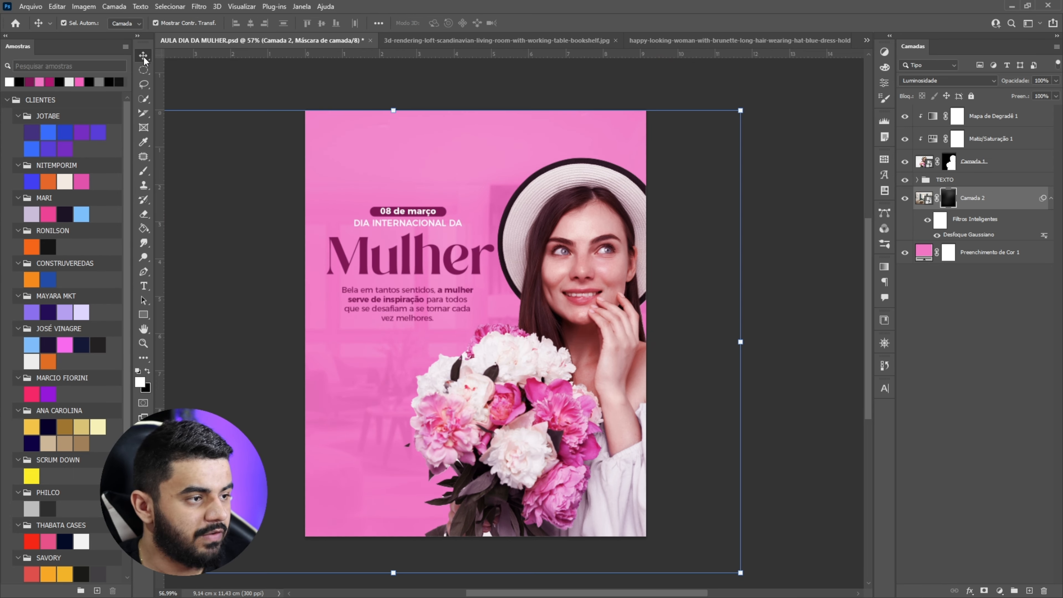
pyautogui.scroll(2, 347, 205)
pyautogui.scroll(-4, 598, 155)
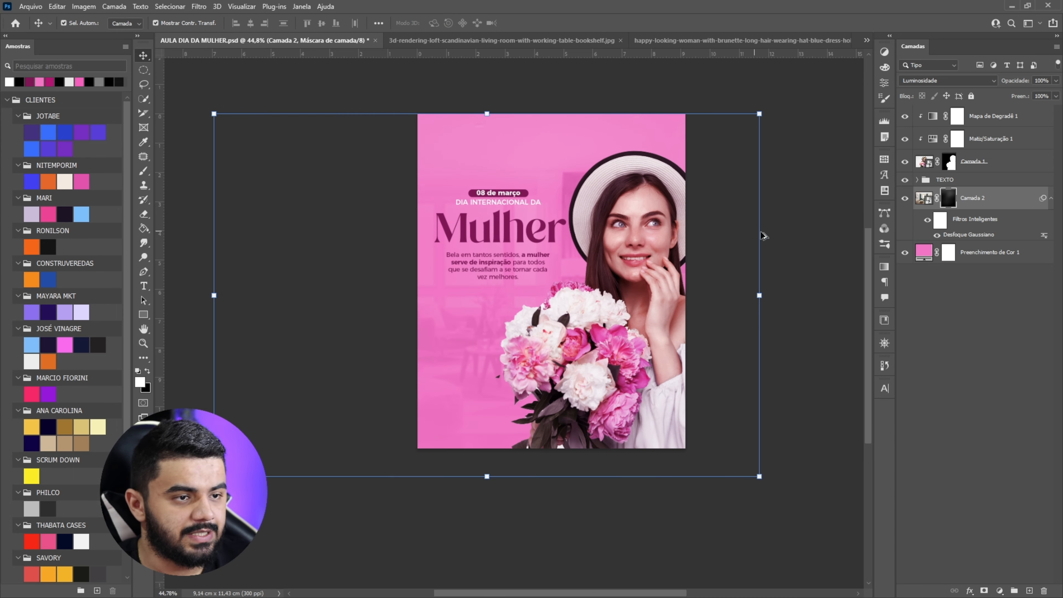
pyautogui.press('Return')
pyautogui.click(1002, 208)
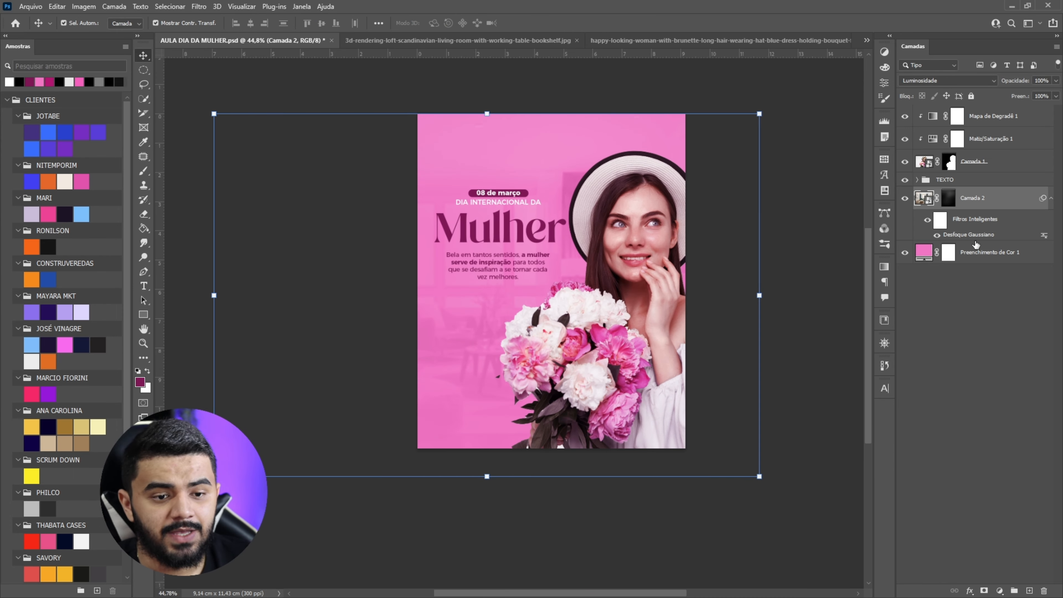
pyautogui.click(809, 278)
pyautogui.scroll(3, 517, 291)
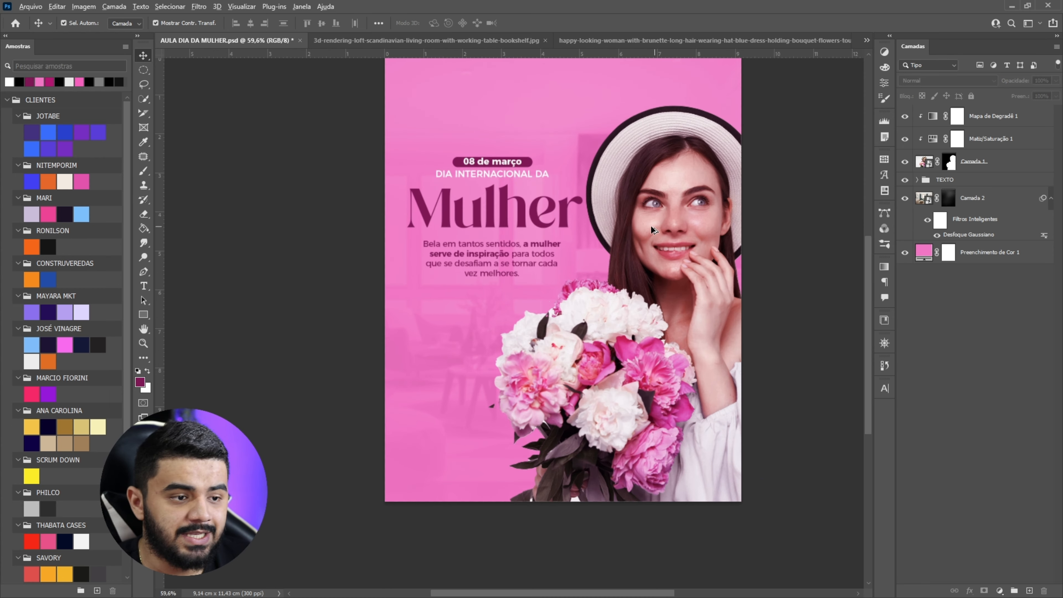
pyautogui.scroll(1, 670, 230)
pyautogui.scroll(-2, 816, 176)
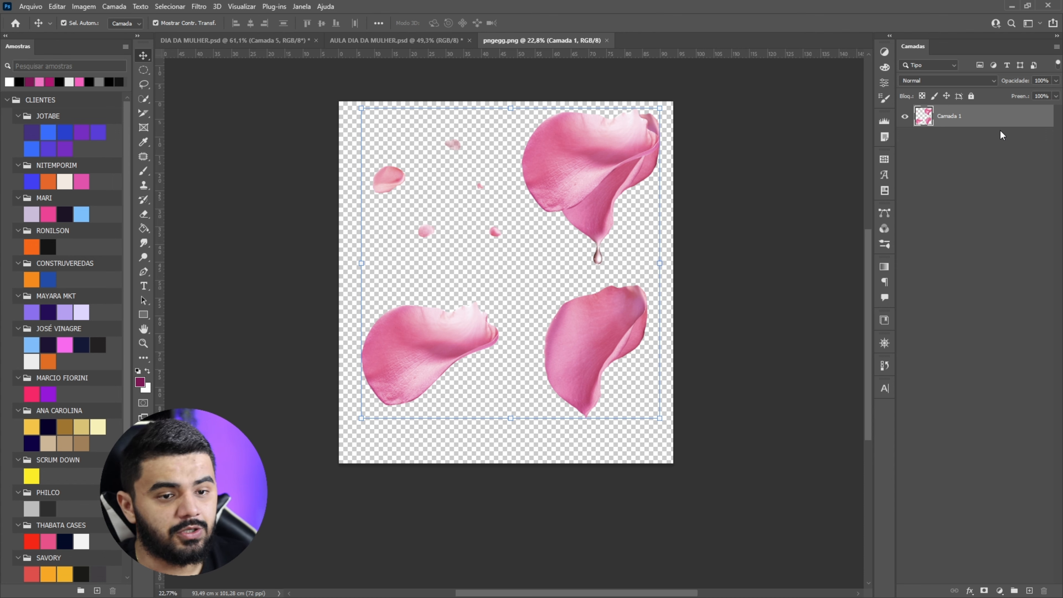
# Convert the petals layer in pngegg.png to a smart object.
pyautogui.rightClick(969, 120)
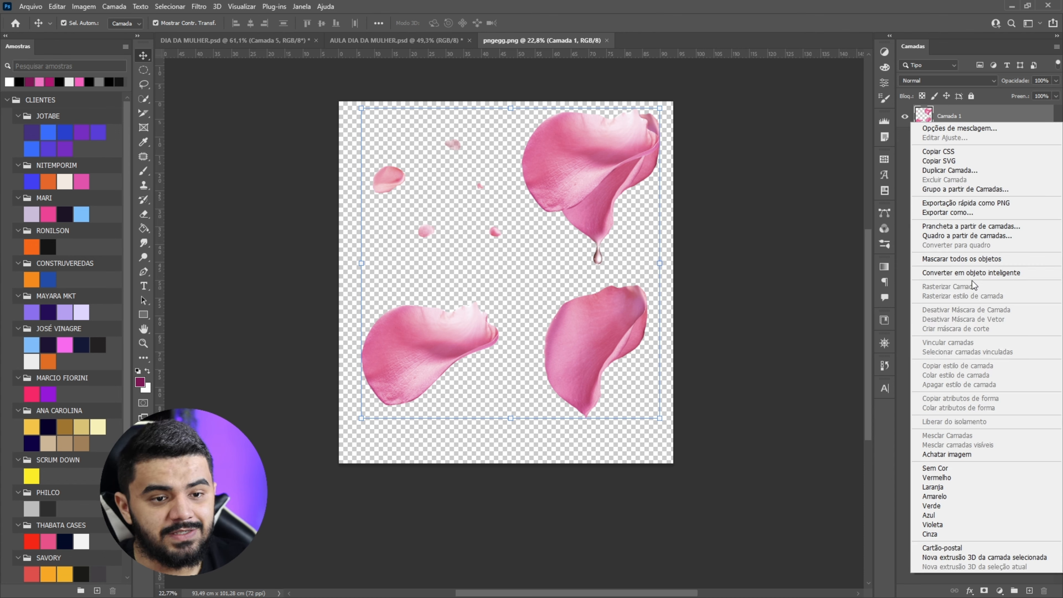
pyautogui.click(969, 272)
pyautogui.scroll(4, 453, 226)
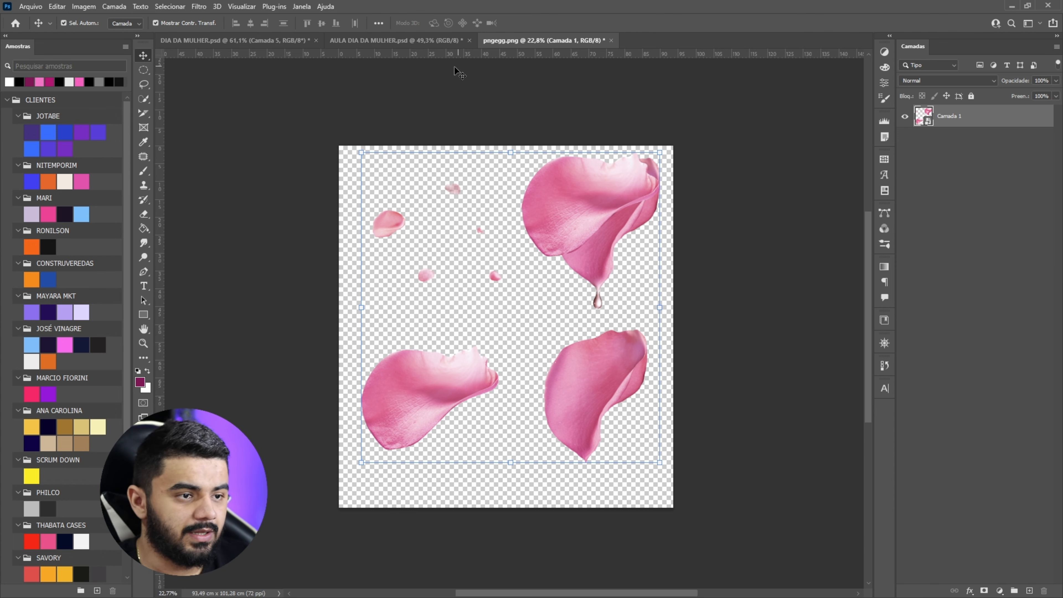
pyautogui.scroll(-2, 574, 190)
pyautogui.scroll(2, 467, 247)
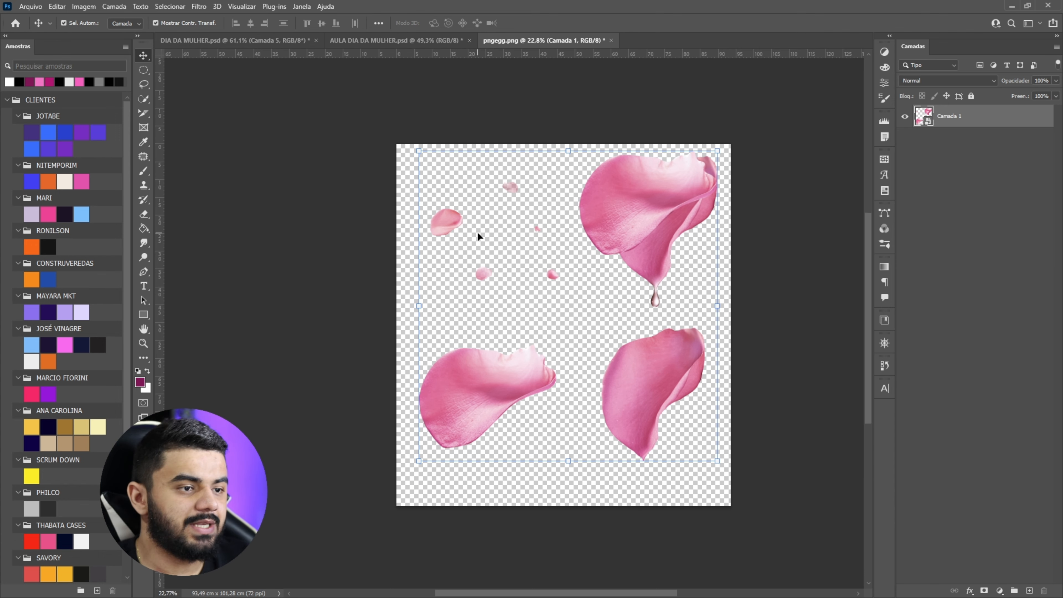
pyautogui.scroll(-1, 477, 231)
pyautogui.scroll(2, 593, 277)
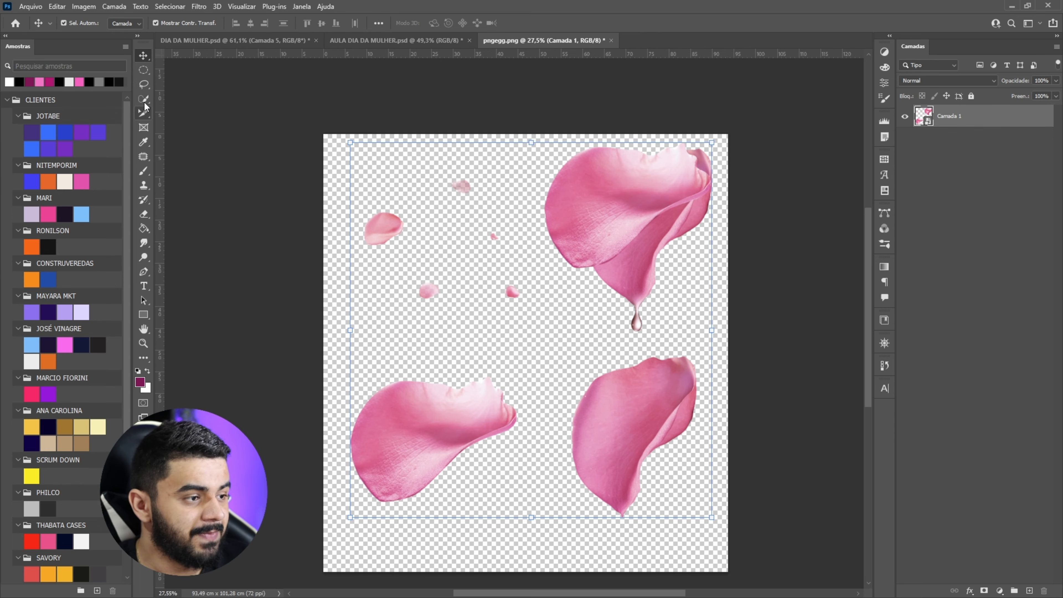
# Lasso the large lower-left petal, copy it to its own layer as a smart object, and hide that layer.
pyautogui.click(143, 84)
pyautogui.scroll(-2, 222, 119)
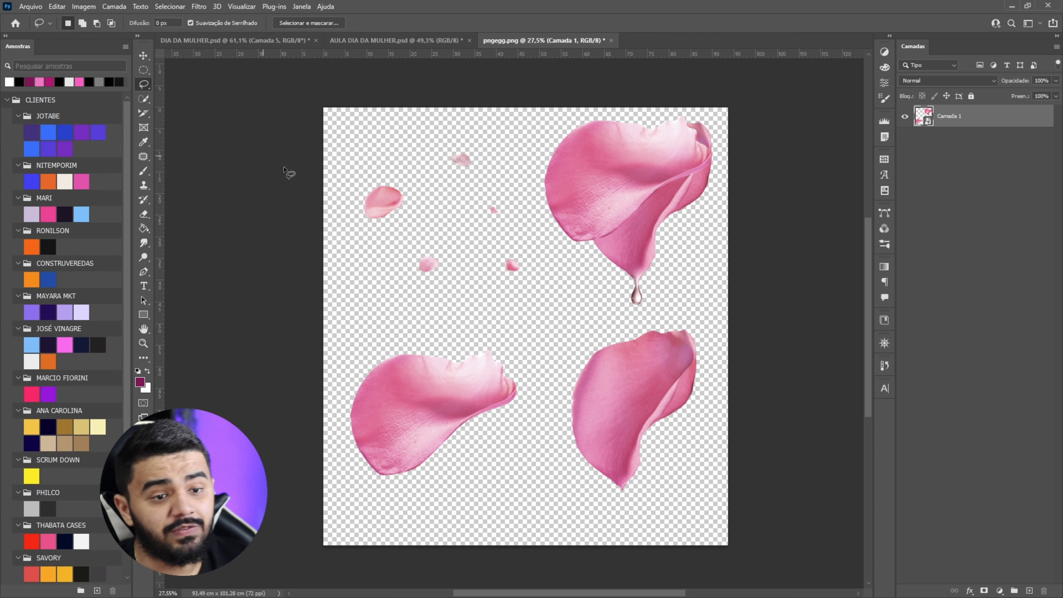
pyautogui.moveTo(383, 328)
pyautogui.mouseDown()
pyautogui.moveTo(343, 406)
pyautogui.moveTo(389, 525)
pyautogui.moveTo(501, 464)
pyautogui.moveTo(533, 394)
pyautogui.moveTo(502, 325)
pyautogui.moveTo(382, 330)
pyautogui.mouseUp()
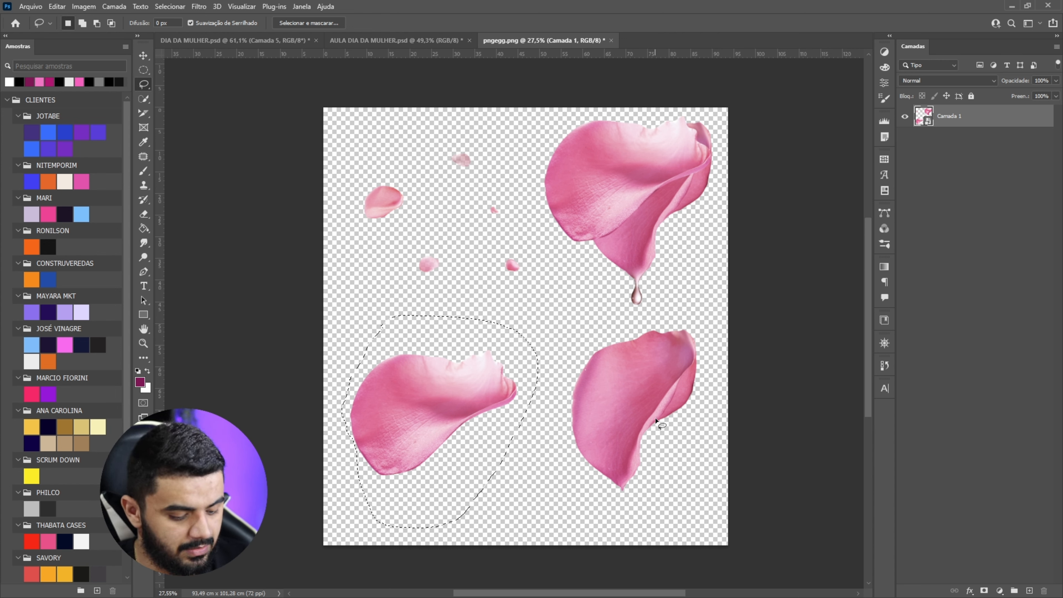
pyautogui.hotkey('ctrl', 'j')
pyautogui.click(904, 139)
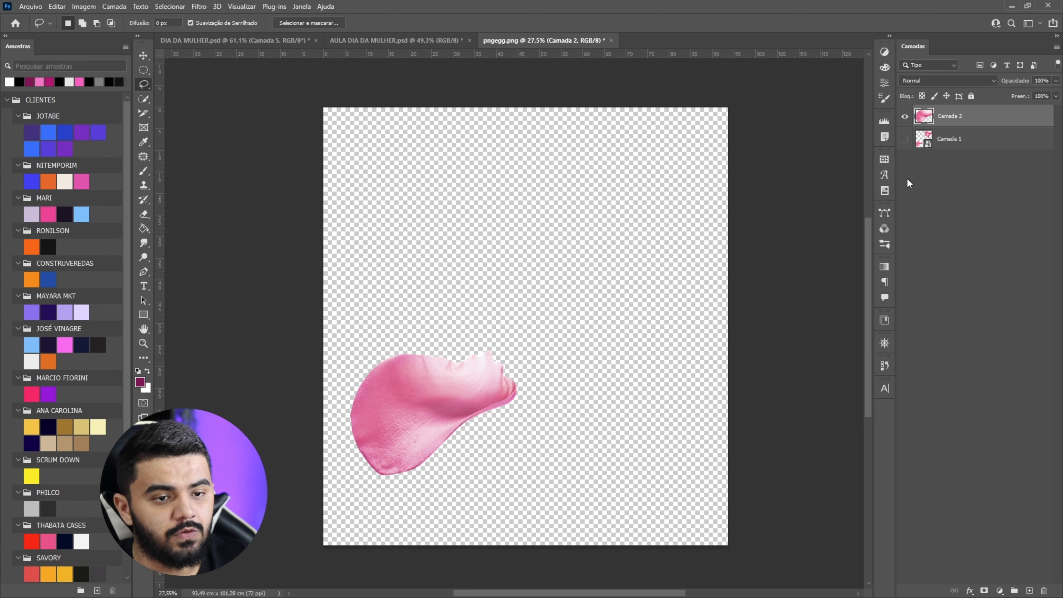
pyautogui.click(904, 139)
pyautogui.rightClick(956, 114)
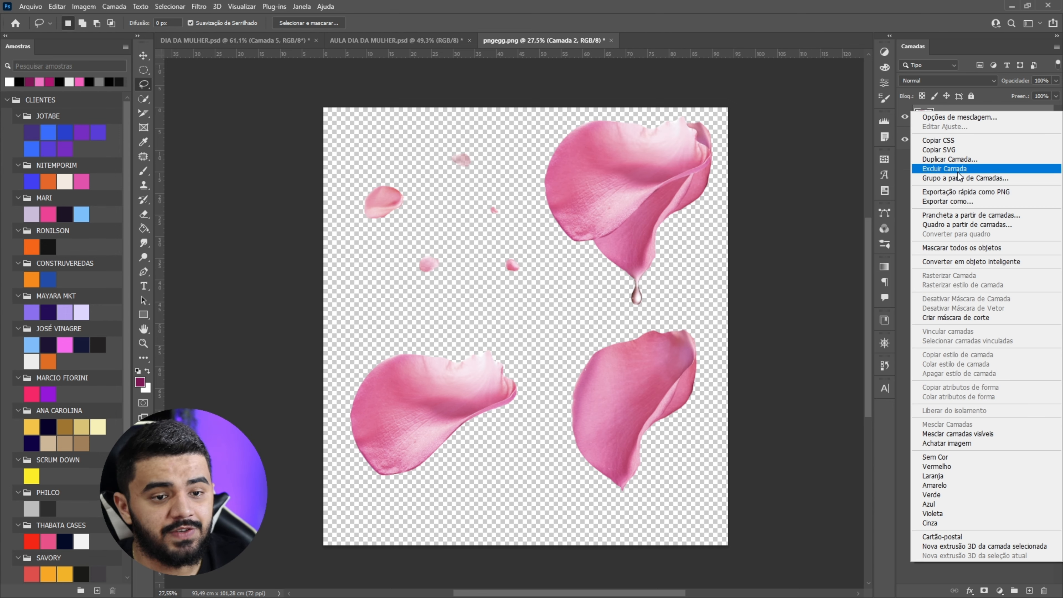
pyautogui.click(963, 263)
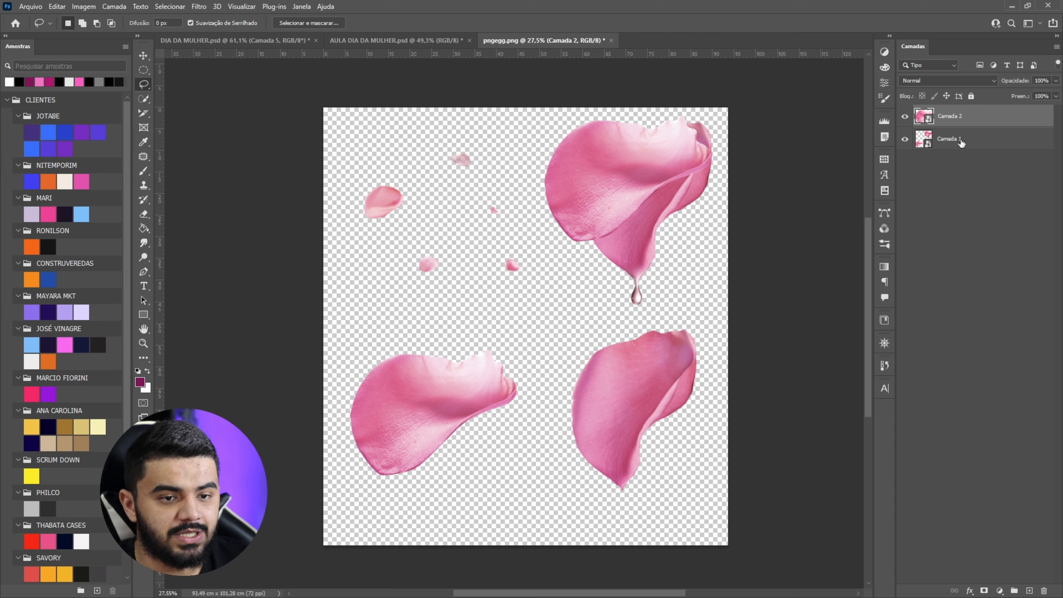
pyautogui.click(906, 119)
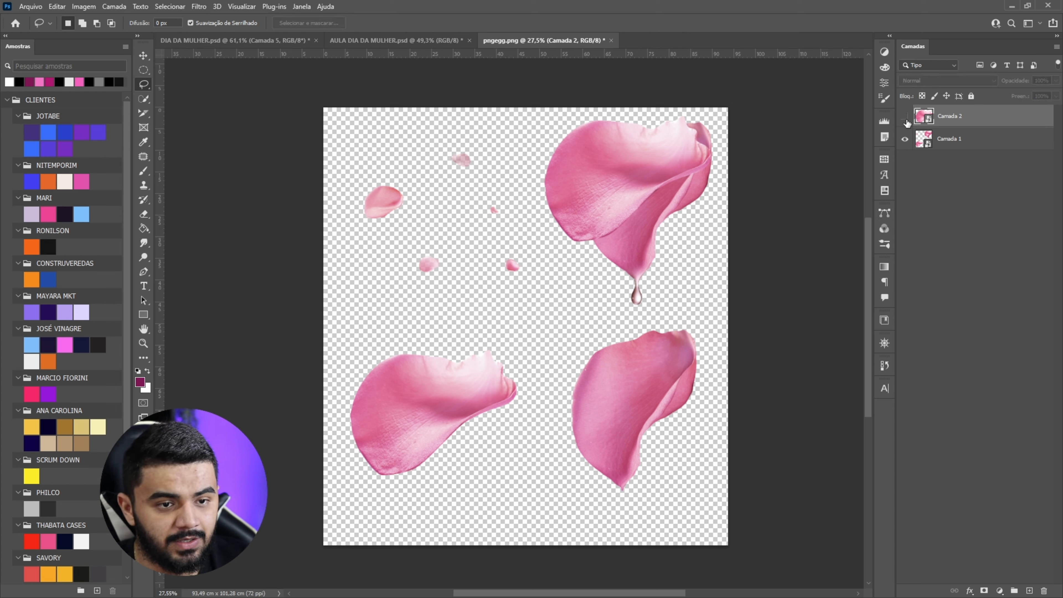
# Lasso the large lower-right petal on Camada 1, copy it to its own layer as a smart object, and hide that layer.
pyautogui.click(955, 144)
pyautogui.moveTo(554, 369)
pyautogui.mouseDown()
pyautogui.moveTo(539, 445)
pyautogui.moveTo(571, 509)
pyautogui.moveTo(670, 512)
pyautogui.moveTo(711, 377)
pyautogui.moveTo(706, 308)
pyautogui.moveTo(659, 298)
pyautogui.moveTo(553, 371)
pyautogui.mouseUp()
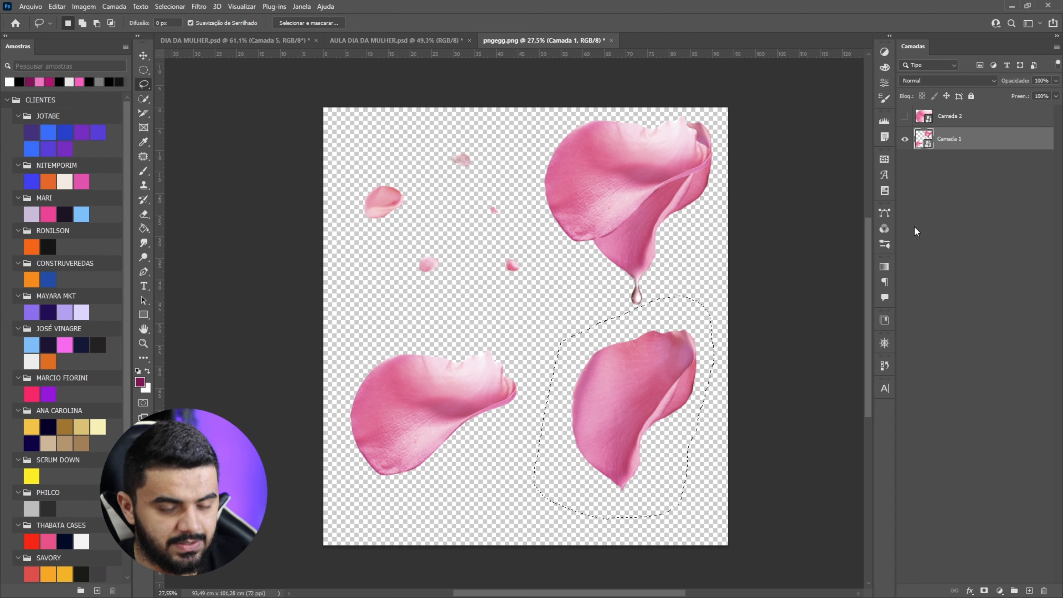
pyautogui.hotkey('ctrl', 'j')
pyautogui.rightClick(951, 142)
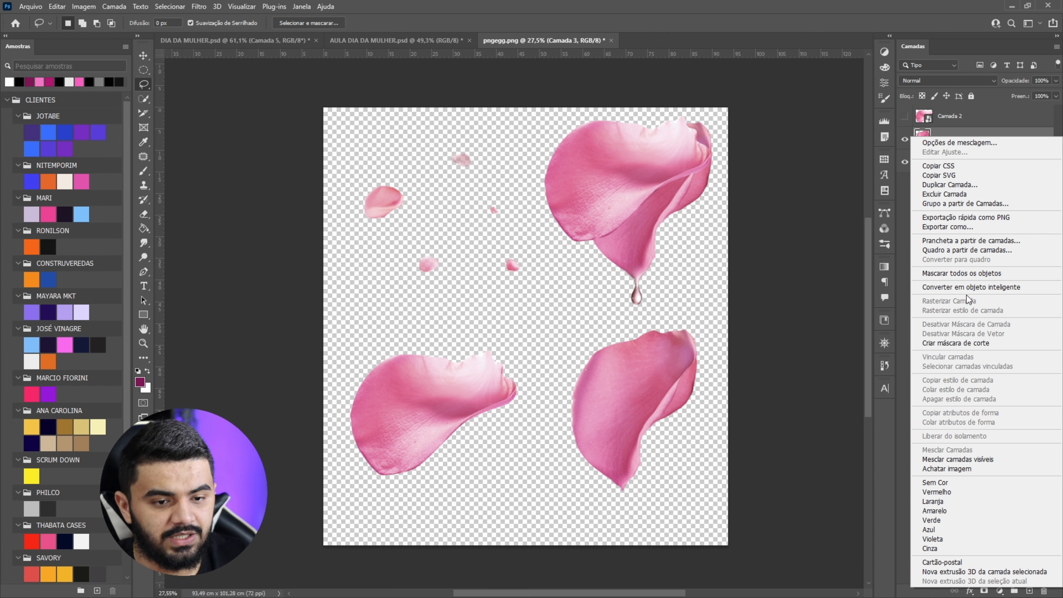
pyautogui.click(964, 289)
pyautogui.click(903, 140)
# Lasso the small upper-left petal and copy it from Camada 1 to its own layer as a smart object.
pyautogui.moveTo(354, 227)
pyautogui.mouseDown()
pyautogui.moveTo(404, 233)
pyautogui.moveTo(416, 178)
pyautogui.moveTo(347, 178)
pyautogui.moveTo(357, 231)
pyautogui.mouseUp()
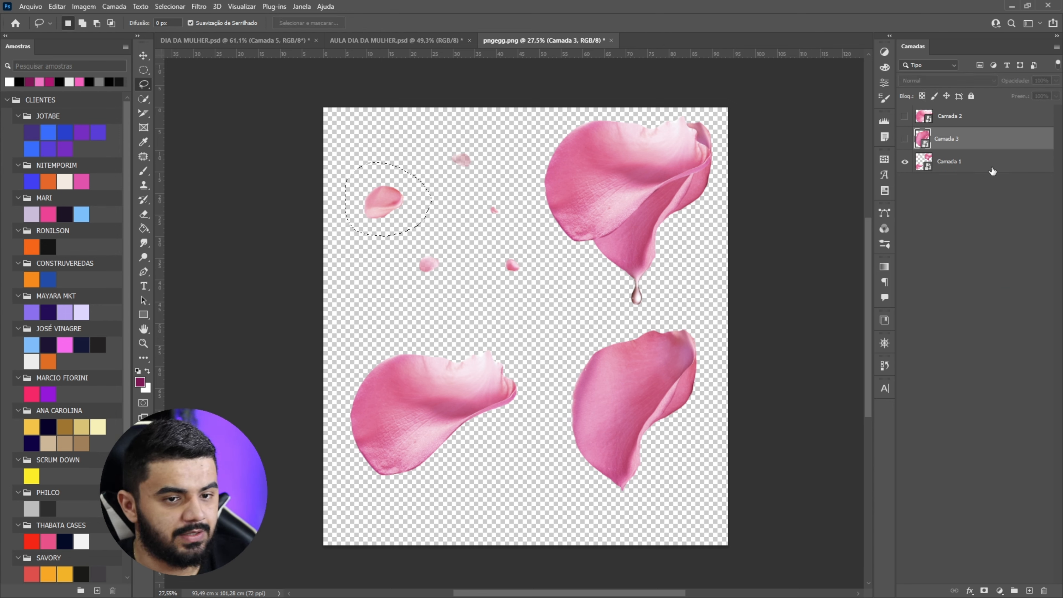
pyautogui.click(943, 167)
pyautogui.hotkey('ctrl', 'j')
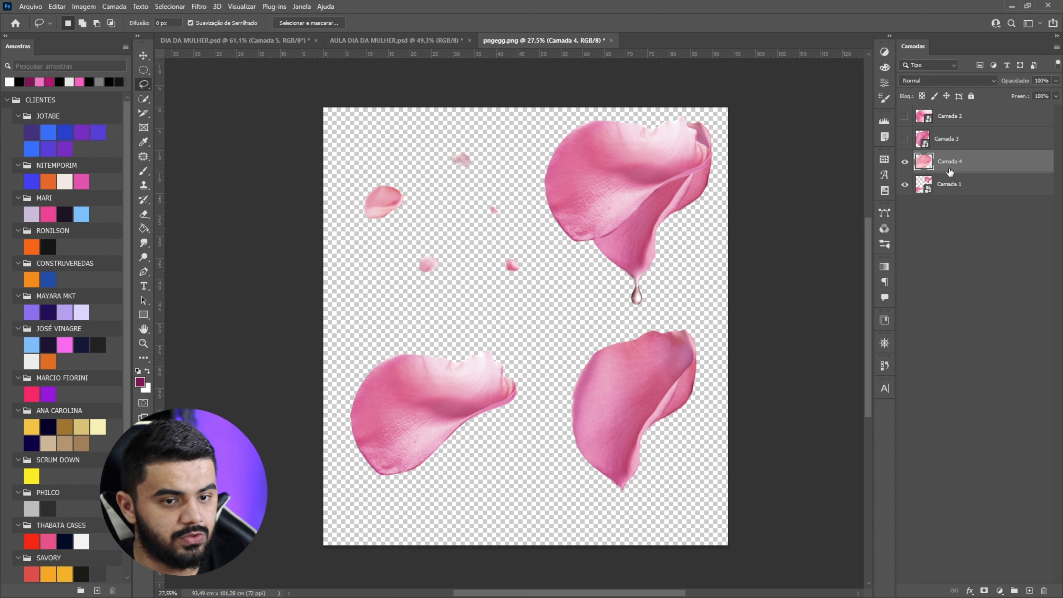
pyautogui.rightClick(950, 172)
pyautogui.click(858, 297)
# Show the hidden petal layers and copy all three separated petals into the AULA DIA DA MULHER poster above the gradient map layer.
pyautogui.click(904, 139)
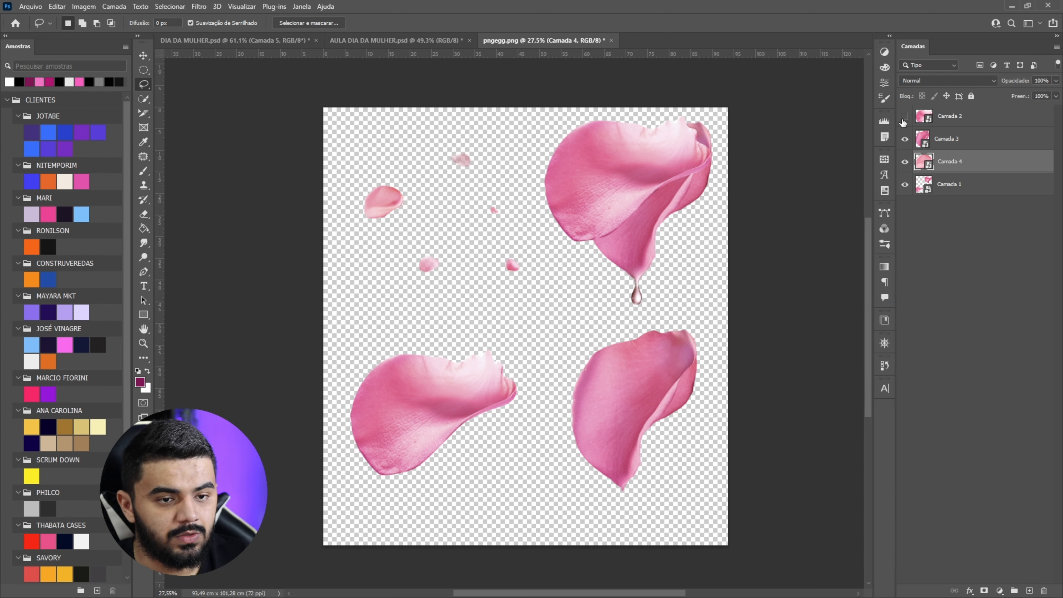
pyautogui.click(904, 117)
pyautogui.keyDown('shift'); pyautogui.click(947, 116); pyautogui.keyUp('shift')
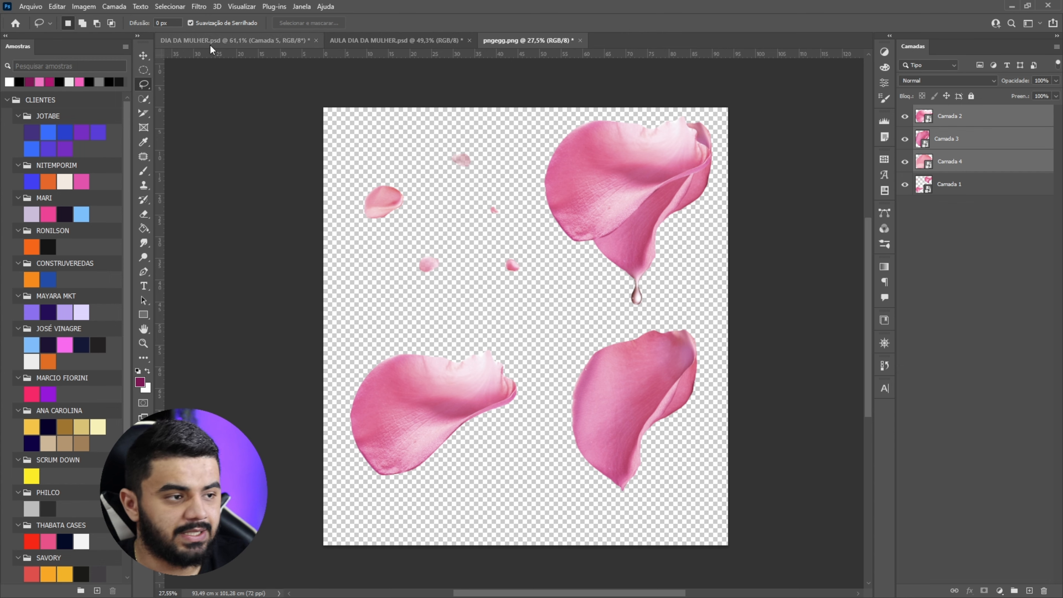
pyautogui.click(396, 41)
pyautogui.press('v')
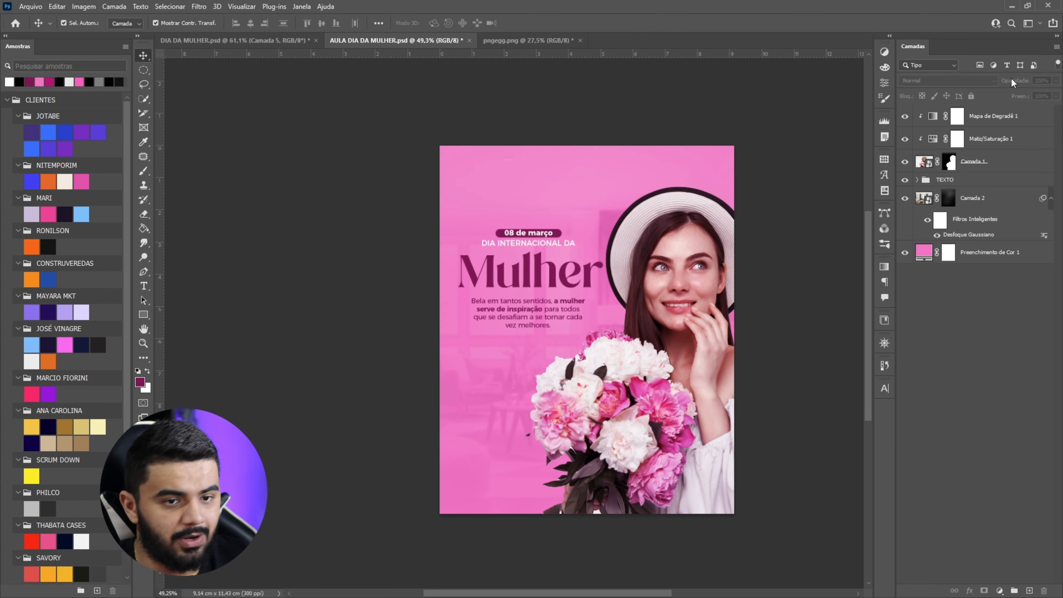
pyautogui.click(995, 120)
pyautogui.hotkey('ctrl', 'v')
# Scale the three pasted petals together to 55.29% and move them over the poster at X 665.71 px, Y 675 px.
pyautogui.scroll(-4, 541, 260)
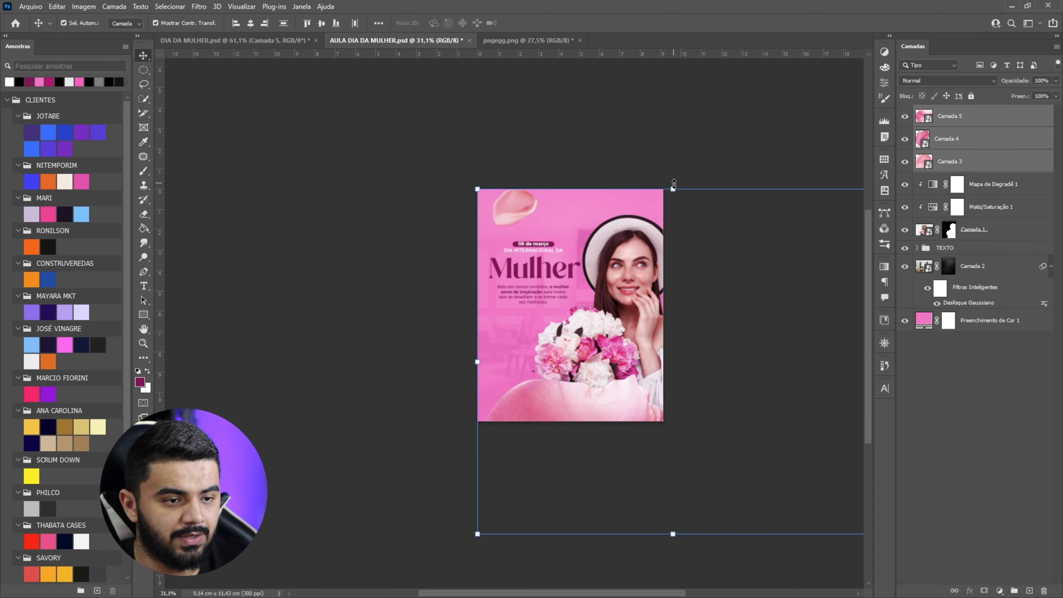
pyautogui.moveTo(673, 185); pyautogui.dragTo(673, 339)
pyautogui.moveTo(671, 392); pyautogui.dragTo(589, 258)
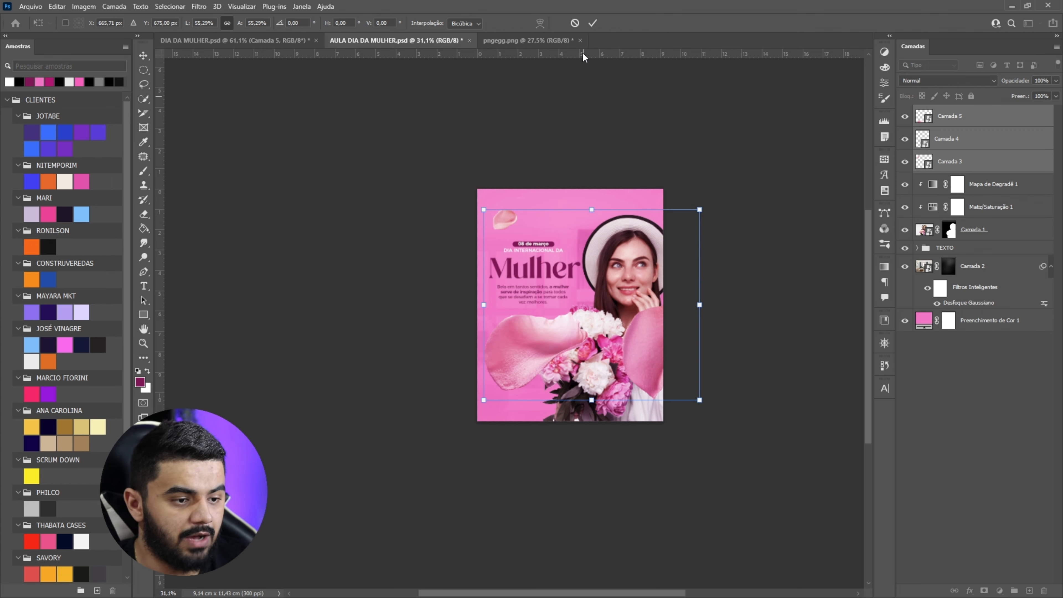
pyautogui.click(592, 24)
pyautogui.scroll(4, 723, 114)
# Group the woman layer with its gradient map and hue/saturation adjustments and name the group MULHER.
pyautogui.click(999, 187)
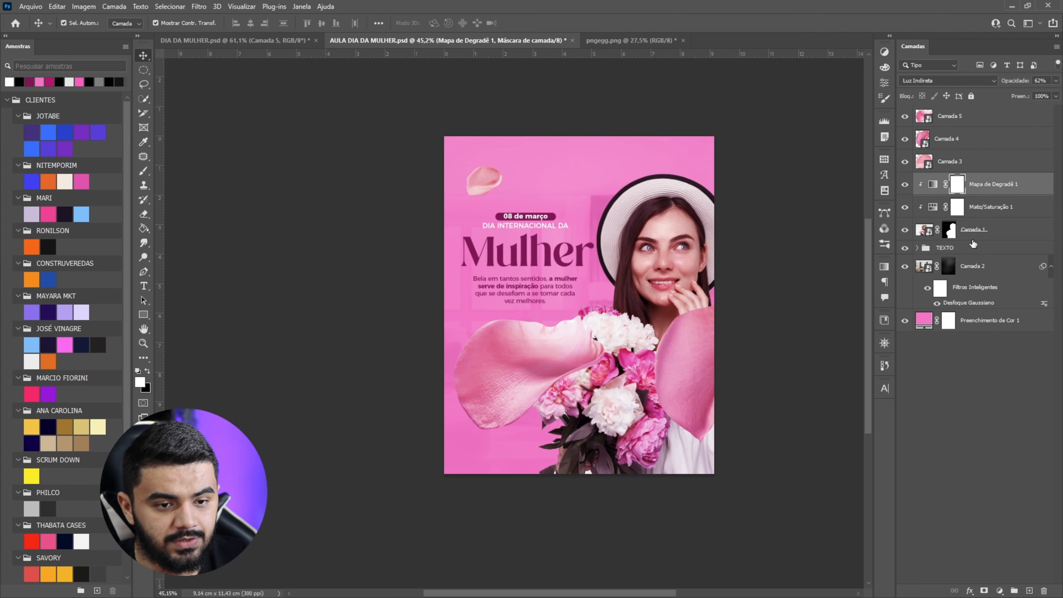
pyautogui.keyDown('shift'); pyautogui.click(979, 238); pyautogui.keyUp('shift')
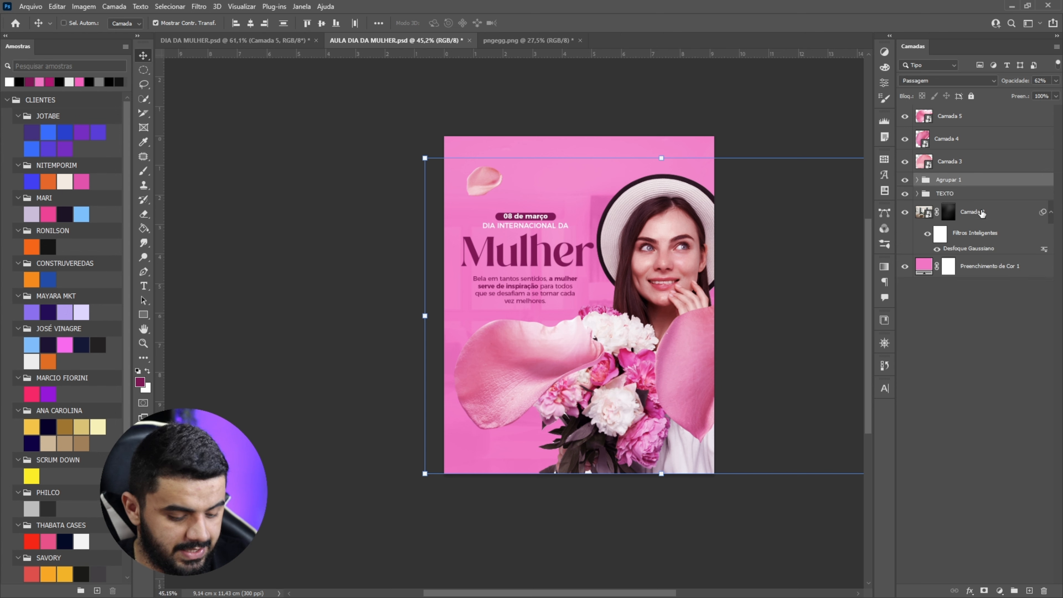
pyautogui.hotkey('ctrl', 'g')
pyautogui.doubleClick(951, 181)
pyautogui.write('MU')
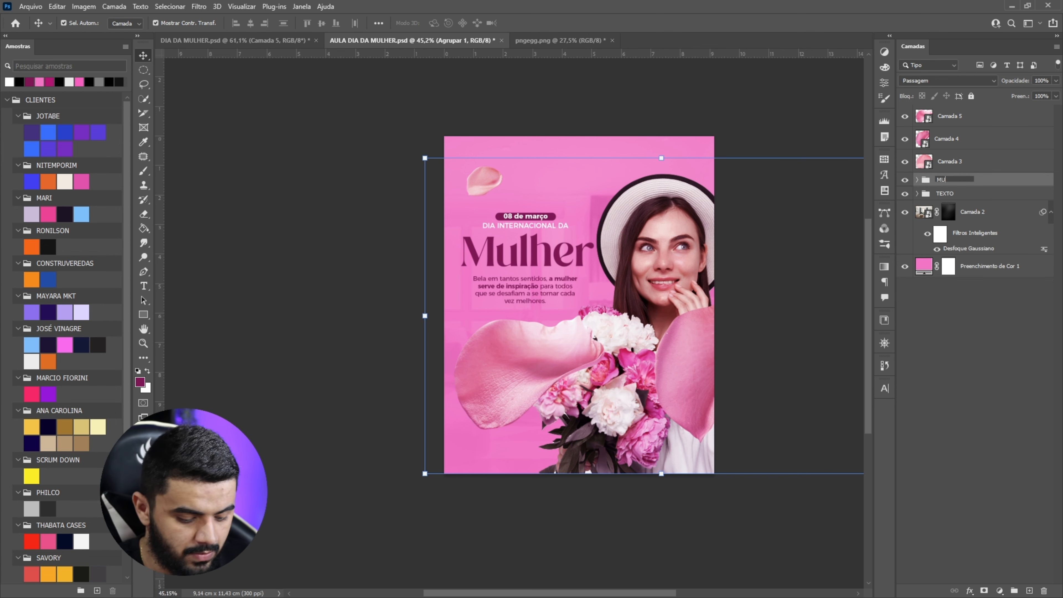
pyautogui.write('LHER')
pyautogui.press('Return')
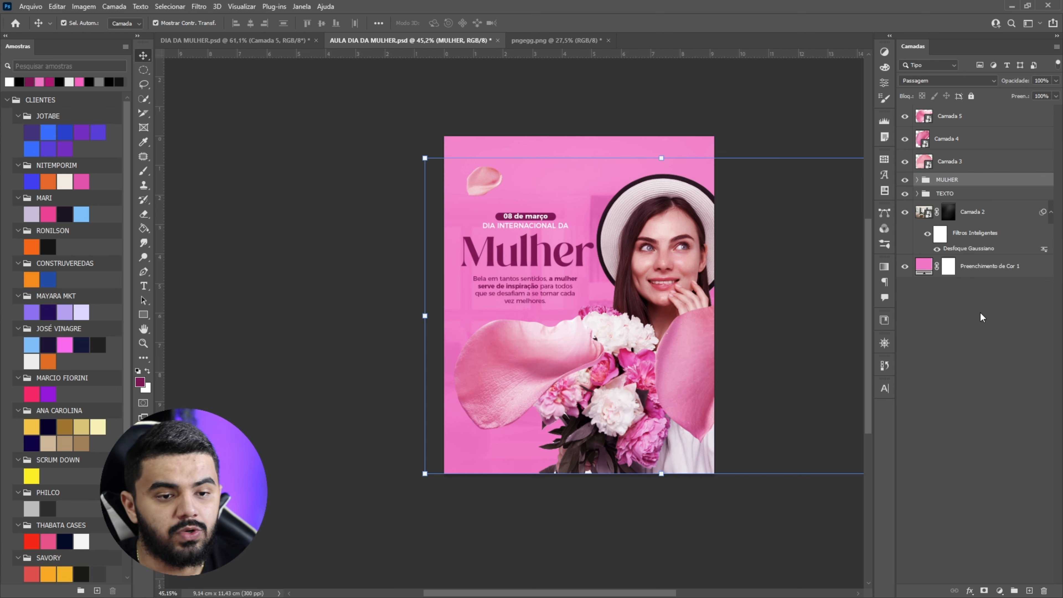
pyautogui.click(983, 327)
# Group the living-room layer Camada 2 with the fill Preenchimento de Cor 1 and name the group FUNDO.
pyautogui.click(986, 212)
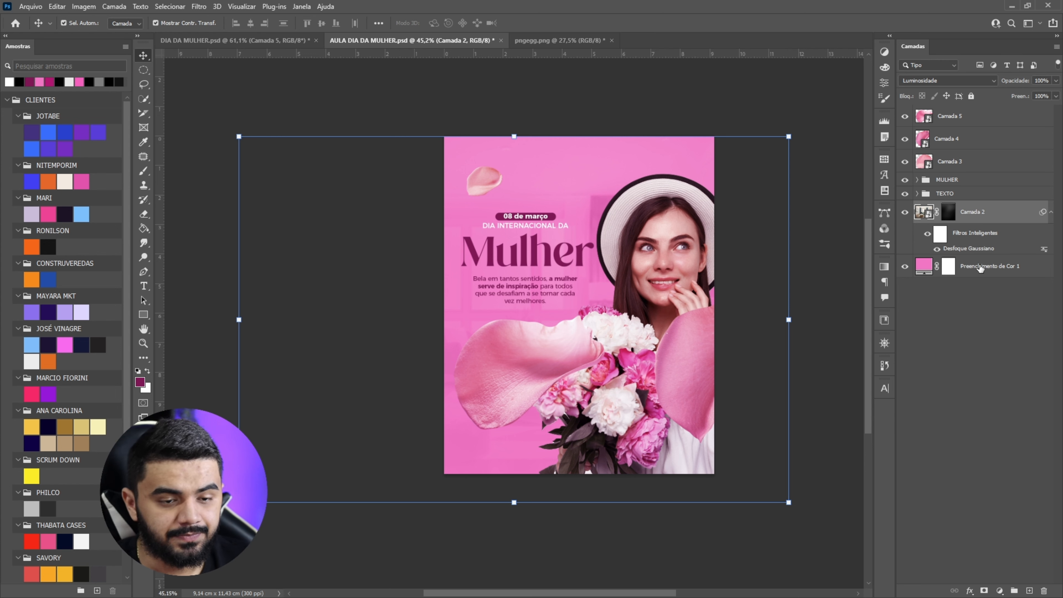
pyautogui.keyDown('shift'); pyautogui.click(980, 268); pyautogui.keyUp('shift')
pyautogui.hotkey('ctrl', 'g')
pyautogui.doubleClick(958, 209)
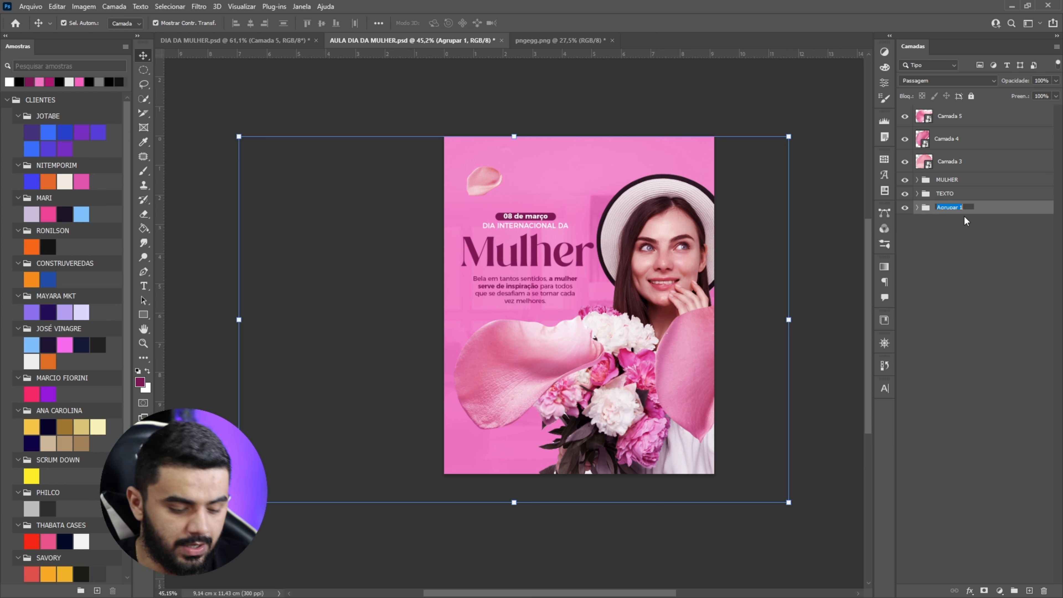
pyautogui.write('FUNDO')
pyautogui.press('Return')
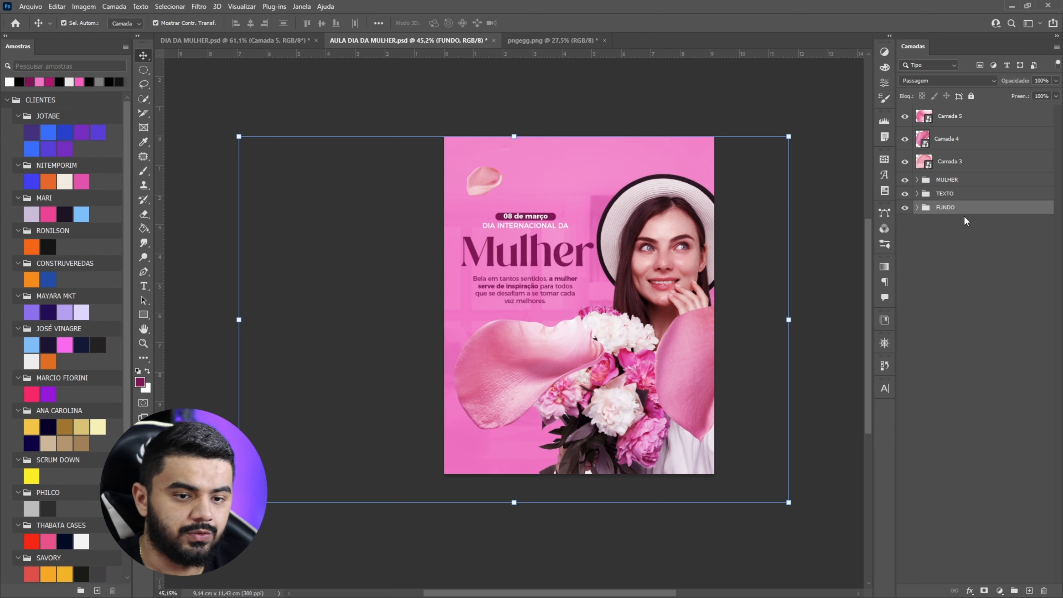
pyautogui.click(648, 107)
pyautogui.scroll(4, 630, 247)
pyautogui.click(937, 184)
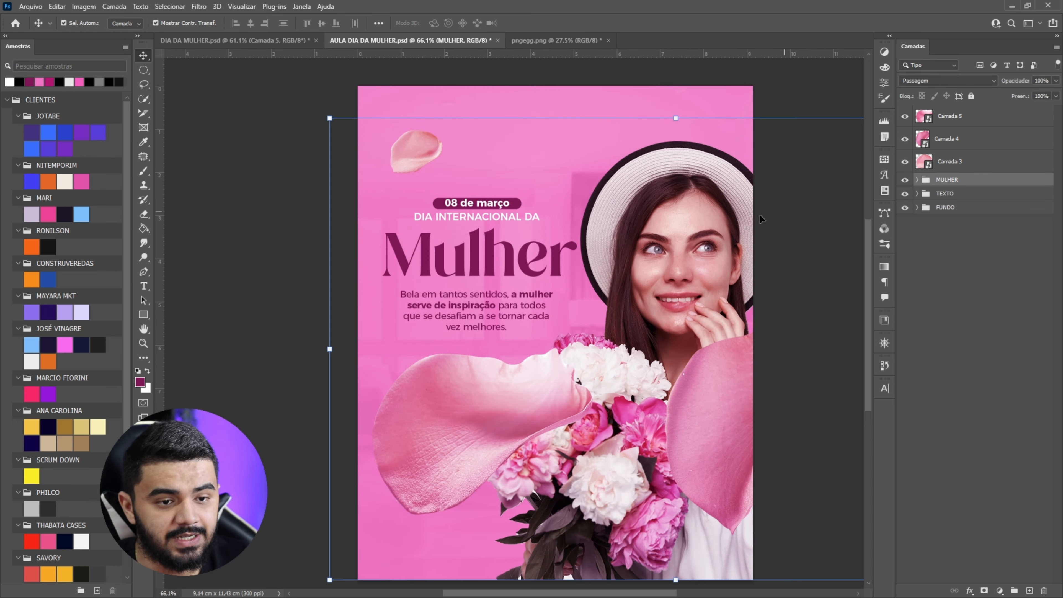
pyautogui.scroll(-3, 716, 233)
pyautogui.scroll(-4, 527, 360)
pyautogui.click(642, 361)
pyautogui.scroll(2, 607, 310)
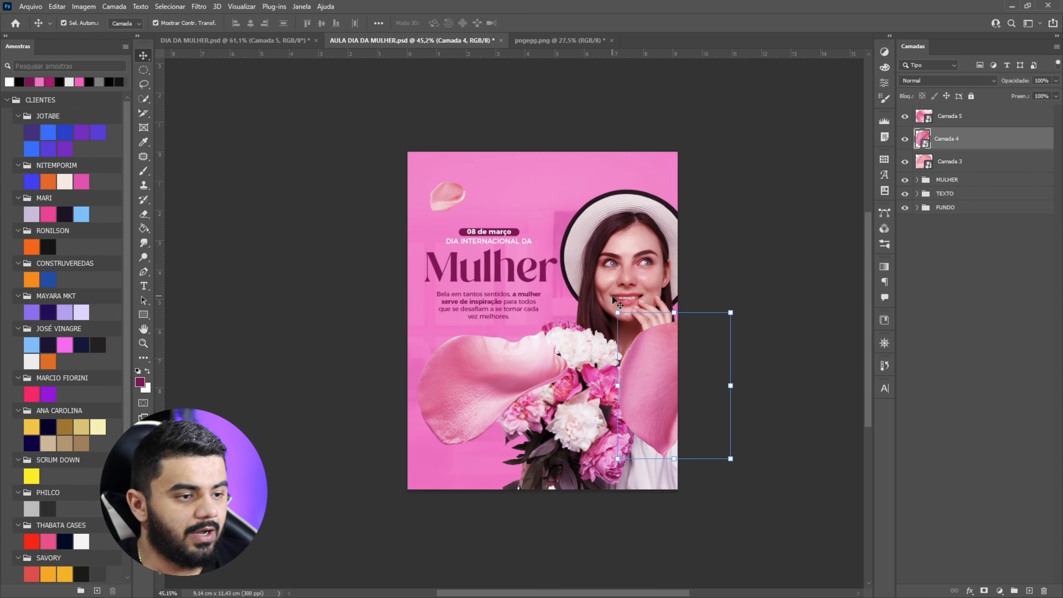
# Move the small petal between the heading text and the woman's hat and scale it to 10.84%.
pyautogui.scroll(3, 540, 302)
pyautogui.moveTo(448, 199); pyautogui.dragTo(583, 228)
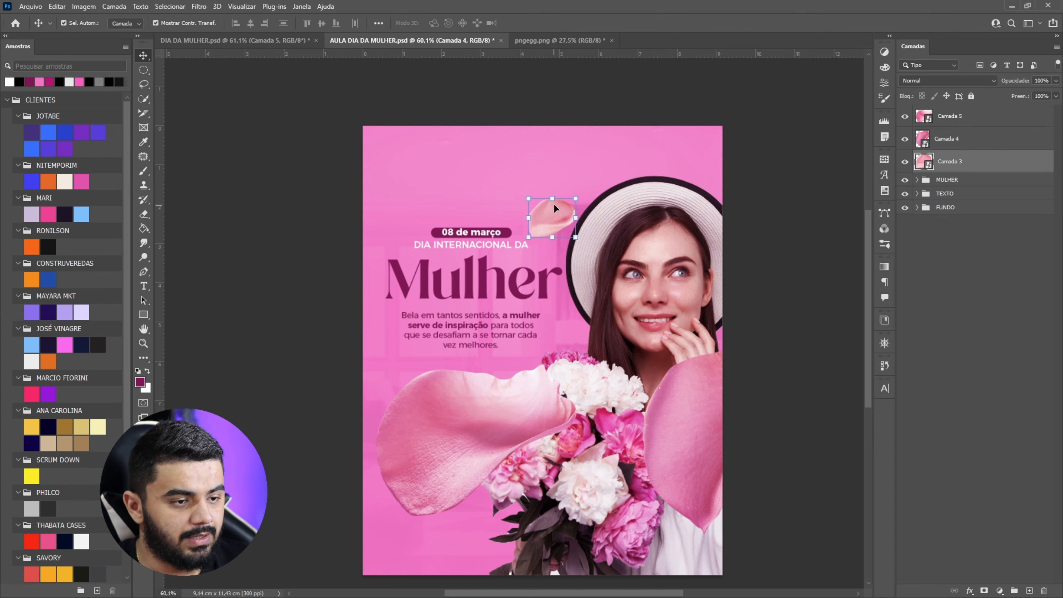
pyautogui.hotkey('ctrl', 't')
pyautogui.moveTo(552, 193); pyautogui.dragTo(556, 217)
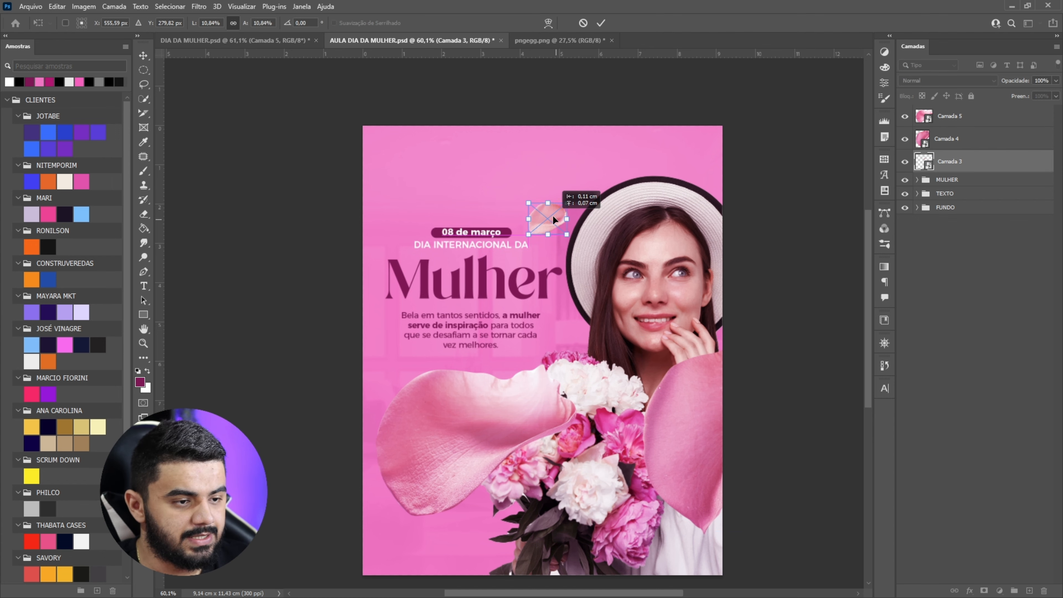
pyautogui.click(601, 23)
pyautogui.click(765, 196)
# Move the wide petal to the poster's lower-right corner, and place the tall petal, reduced, at the left of the bouquet.
pyautogui.moveTo(565, 314); pyautogui.dragTo(543, 173)
pyautogui.moveTo(474, 293); pyautogui.dragTo(683, 390)
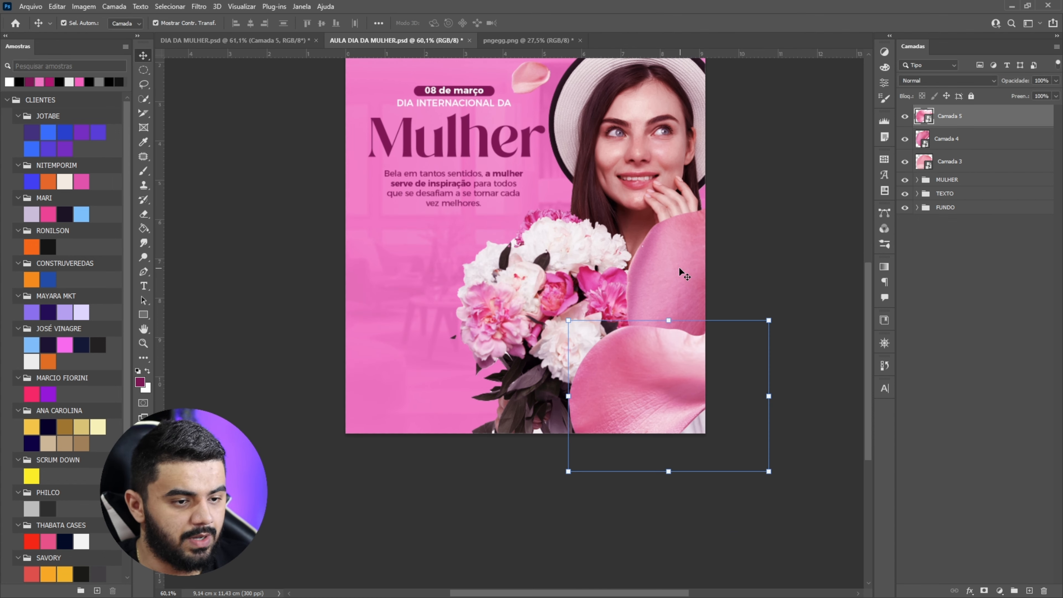
pyautogui.moveTo(683, 273); pyautogui.dragTo(393, 237)
pyautogui.moveTo(485, 162); pyautogui.dragTo(416, 251)
pyautogui.moveTo(409, 270); pyautogui.dragTo(431, 253)
pyautogui.click(601, 23)
# Resize, rotate and reposition the wide petal so it covers the poster's lower-right corner.
pyautogui.click(742, 332)
pyautogui.moveTo(655, 385); pyautogui.dragTo(601, 356)
pyautogui.moveTo(709, 289); pyautogui.dragTo(703, 291)
pyautogui.moveTo(671, 327); pyautogui.dragTo(701, 368)
pyautogui.moveTo(778, 325); pyautogui.dragTo(742, 282)
pyautogui.moveTo(687, 328); pyautogui.dragTo(715, 345)
pyautogui.click(601, 23)
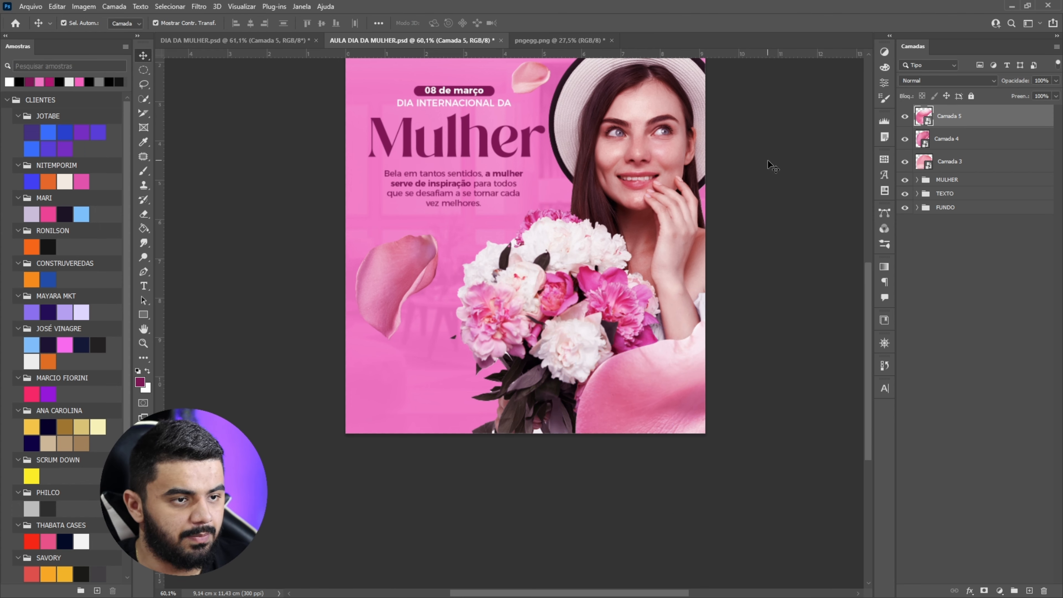
# Group the three petal layers Camada 3, Camada 4 and Camada 5 and name the group PETALAS.
pyautogui.scroll(-2, 579, 207)
pyautogui.scroll(-1, 570, 227)
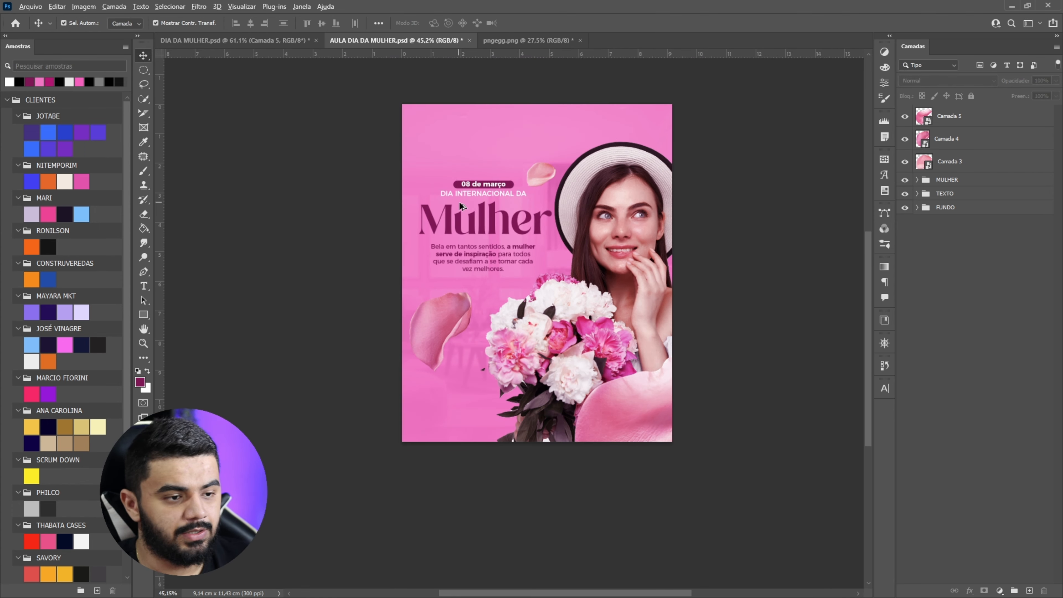
pyautogui.scroll(4, 460, 205)
pyautogui.click(948, 123)
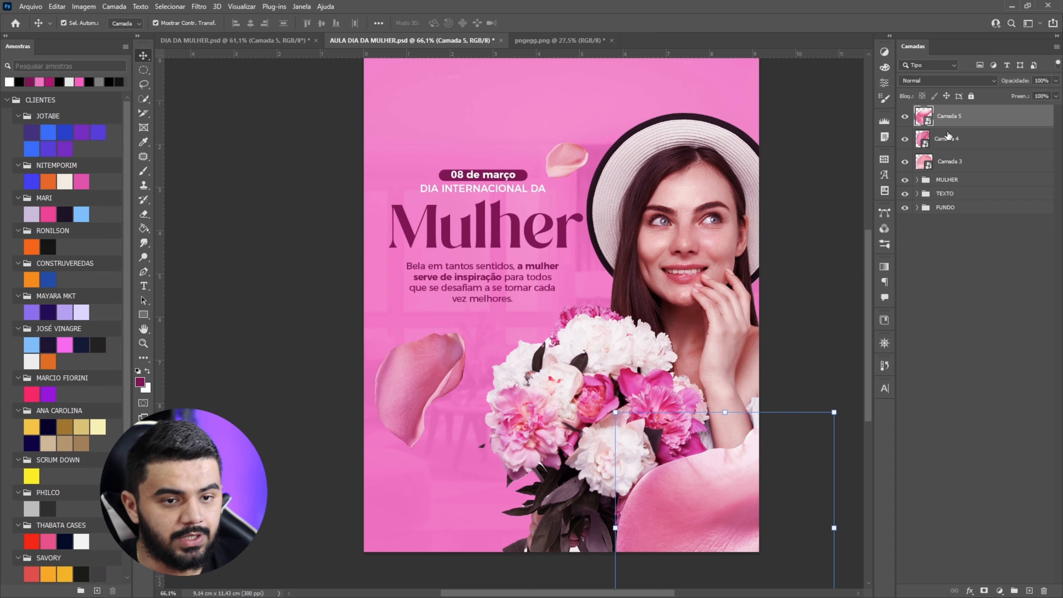
pyautogui.keyDown('shift'); pyautogui.click(968, 167); pyautogui.keyUp('shift')
pyautogui.hotkey('ctrl', 'g')
pyautogui.doubleClick(957, 112)
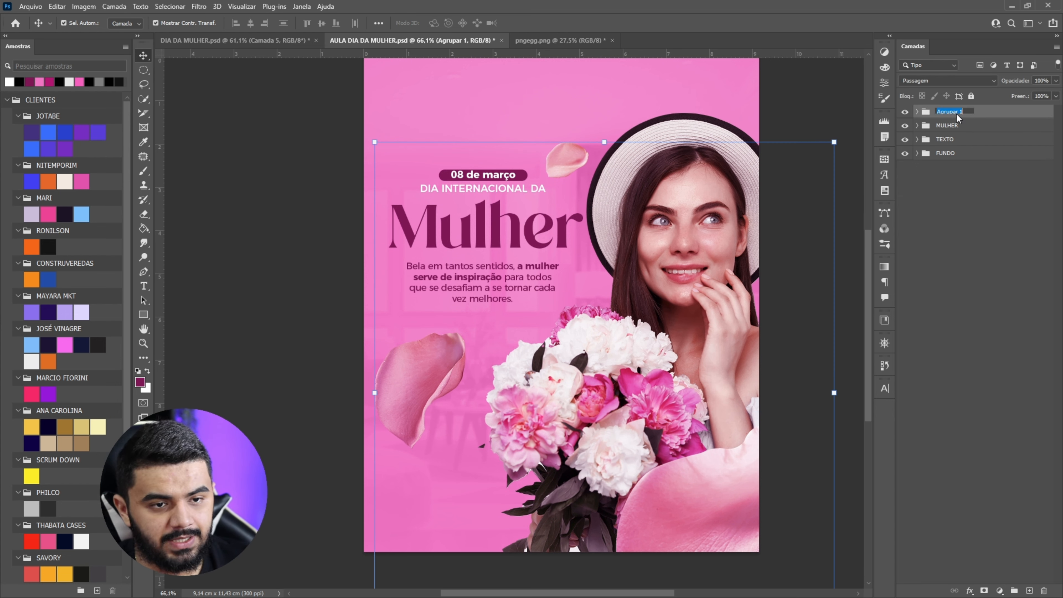
pyautogui.write('ROSA')
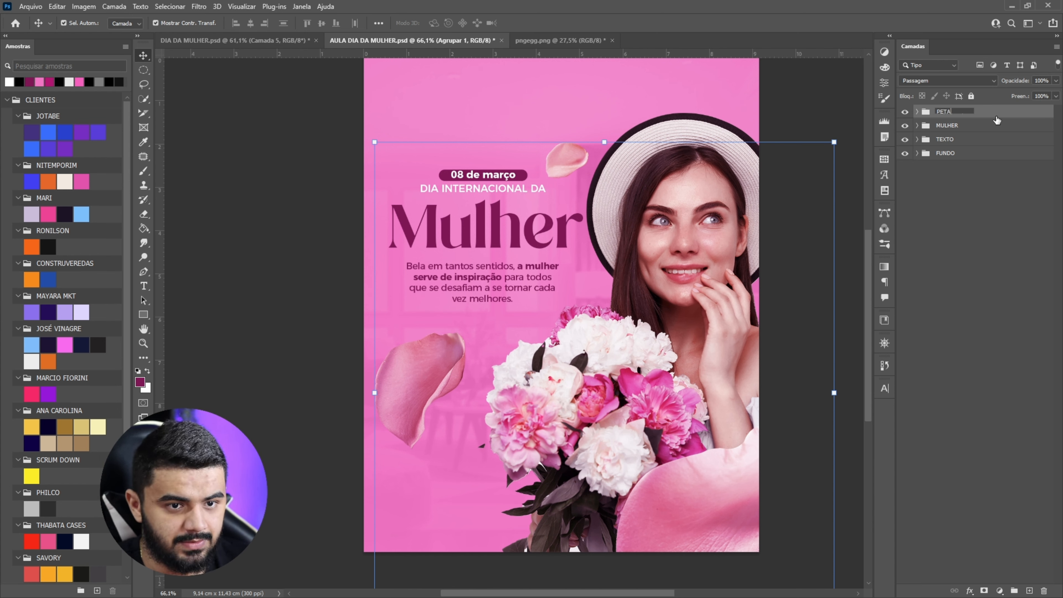
pyautogui.press('Return')
# Add a color overlay effect to the PETALAS group and set its blend mode to Normal.
pyautogui.click(969, 591)
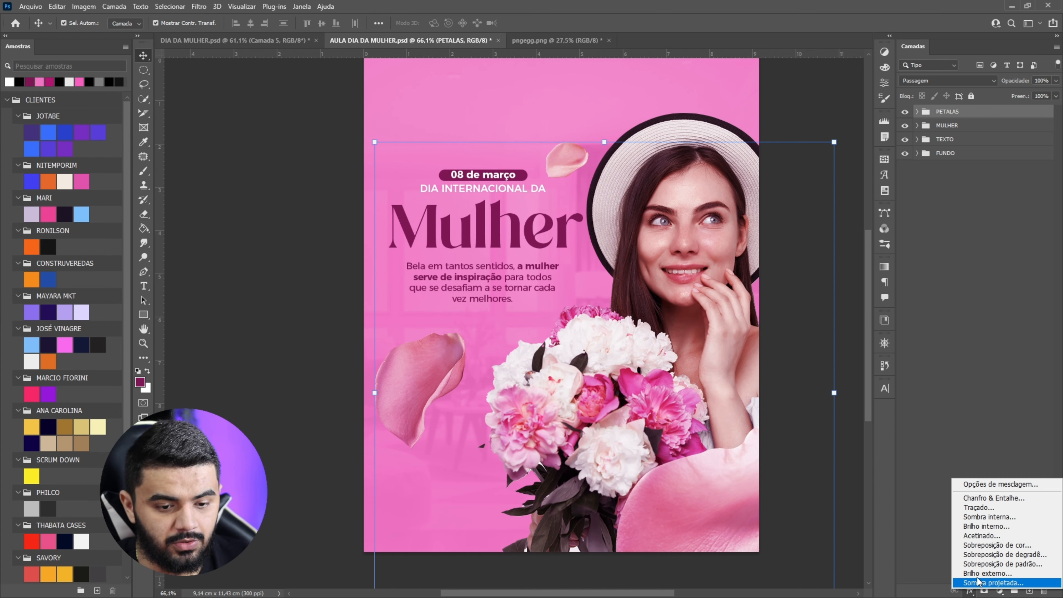
pyautogui.click(986, 539)
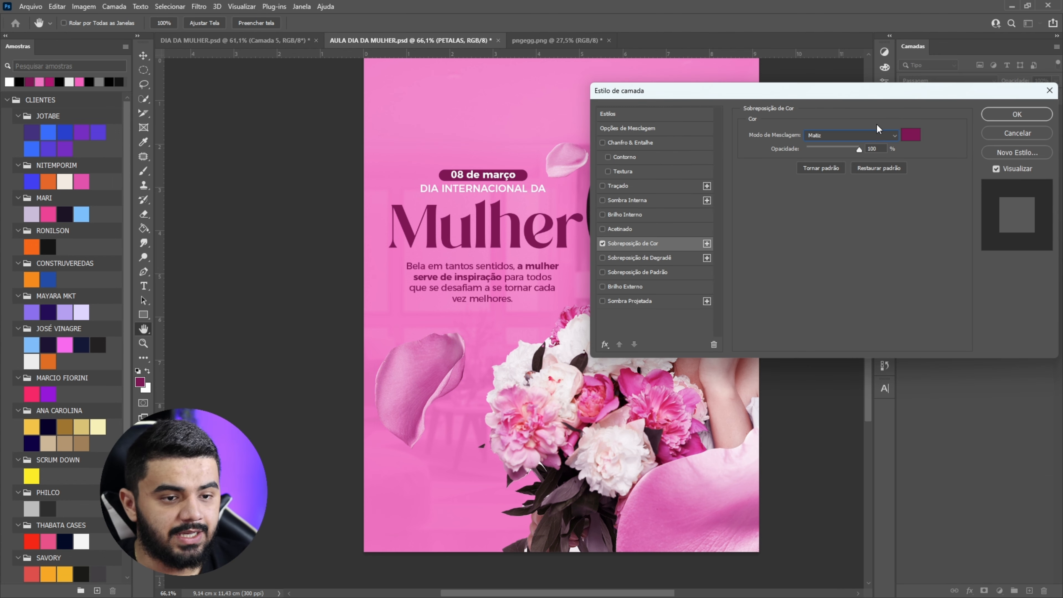
pyautogui.click(869, 134)
pyautogui.click(835, 153)
pyautogui.click(836, 137)
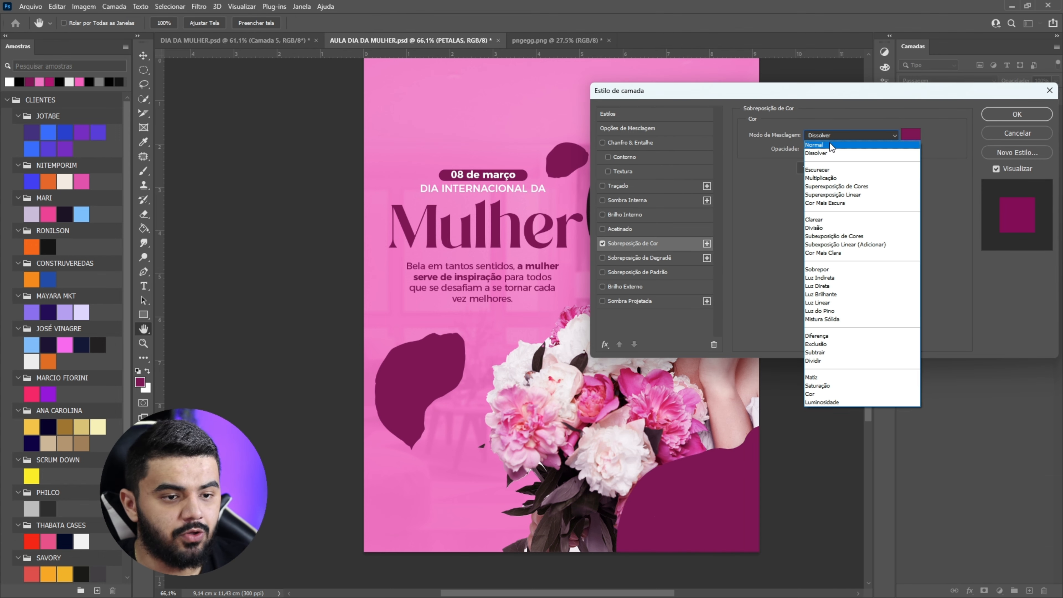
pyautogui.click(836, 135)
# Set the petals' overlay color to #b80071 from the swatches, change its blend mode to Matiz, and apply the effect.
pyautogui.click(910, 133)
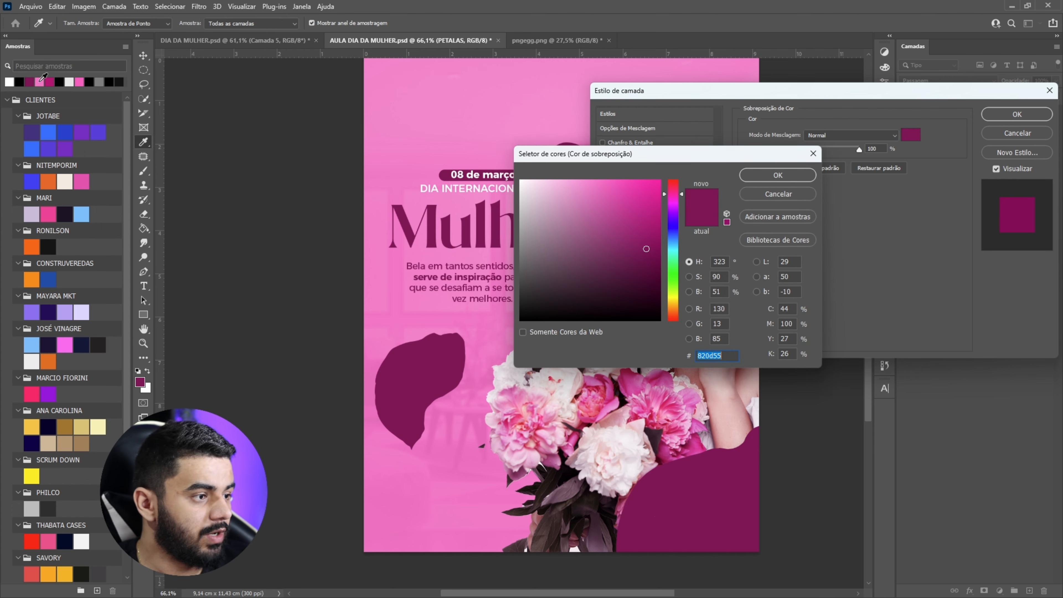
pyautogui.click(49, 82)
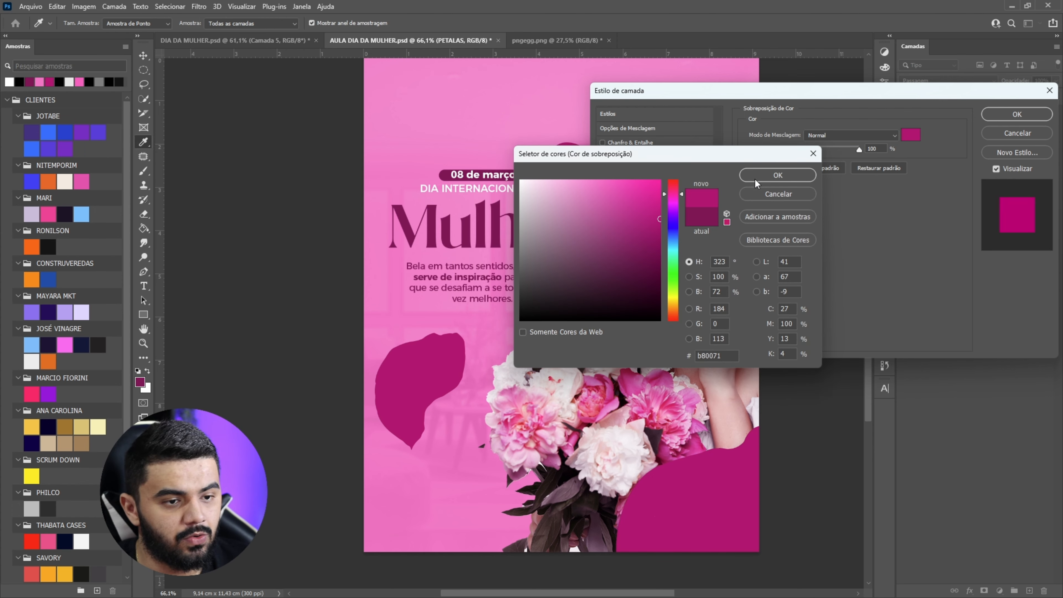
pyautogui.click(770, 175)
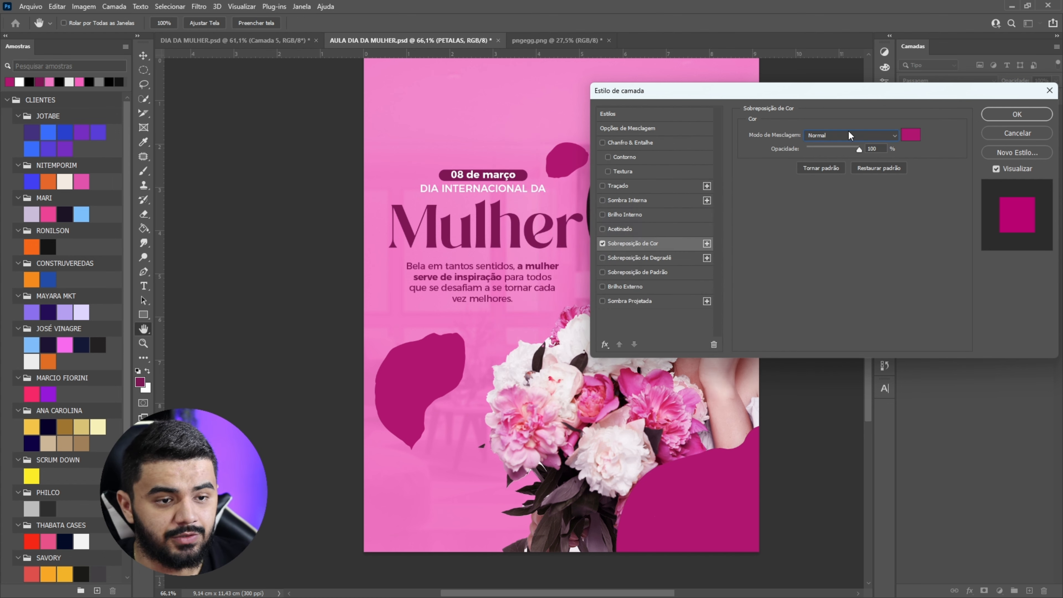
pyautogui.click(850, 135)
pyautogui.click(819, 377)
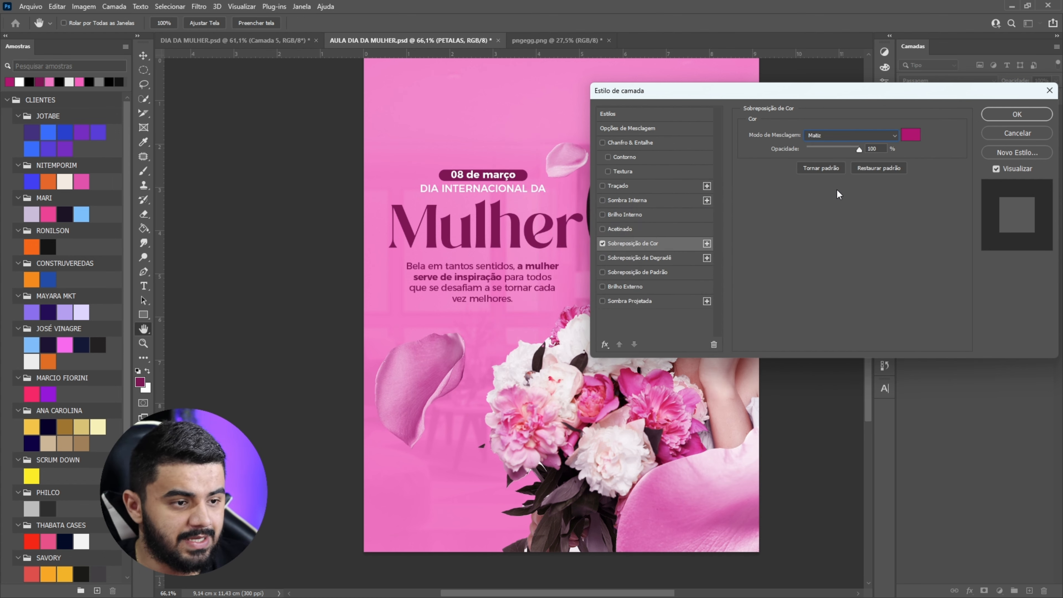
pyautogui.click(1016, 117)
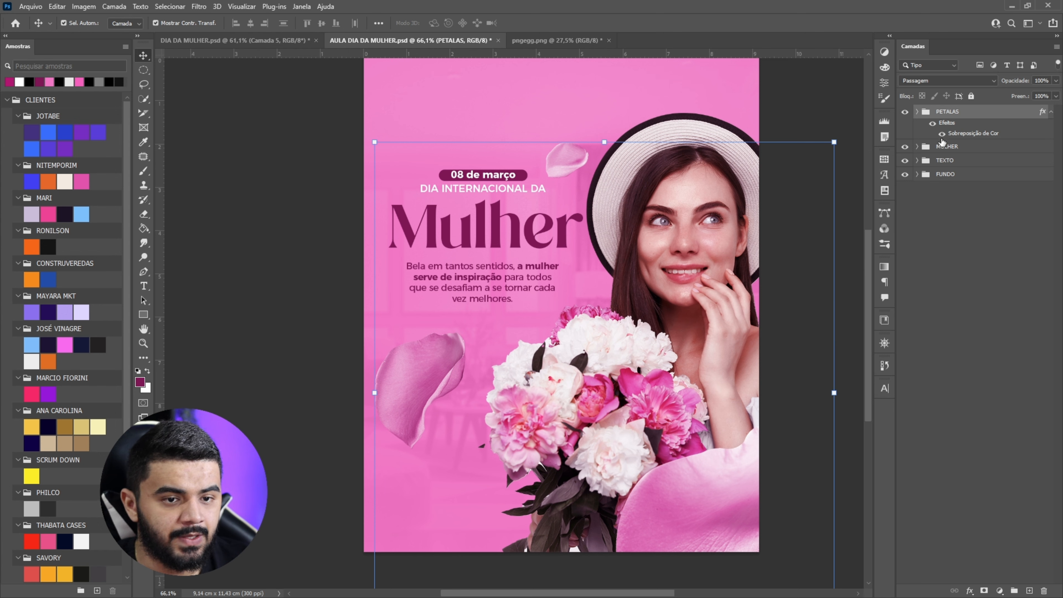
pyautogui.scroll(-3, 574, 206)
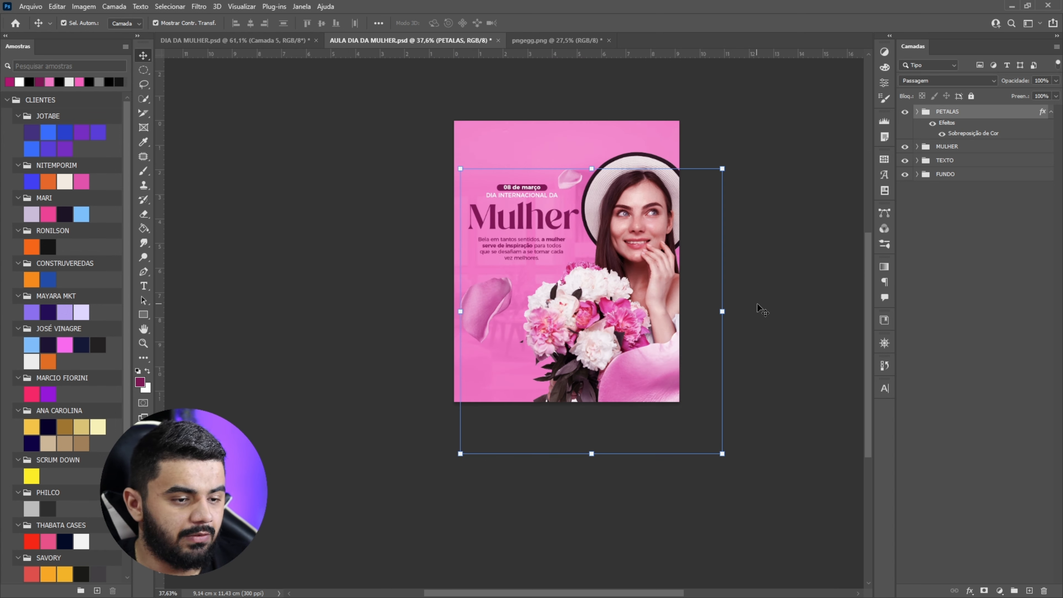
pyautogui.click(765, 308)
pyautogui.scroll(2, 486, 161)
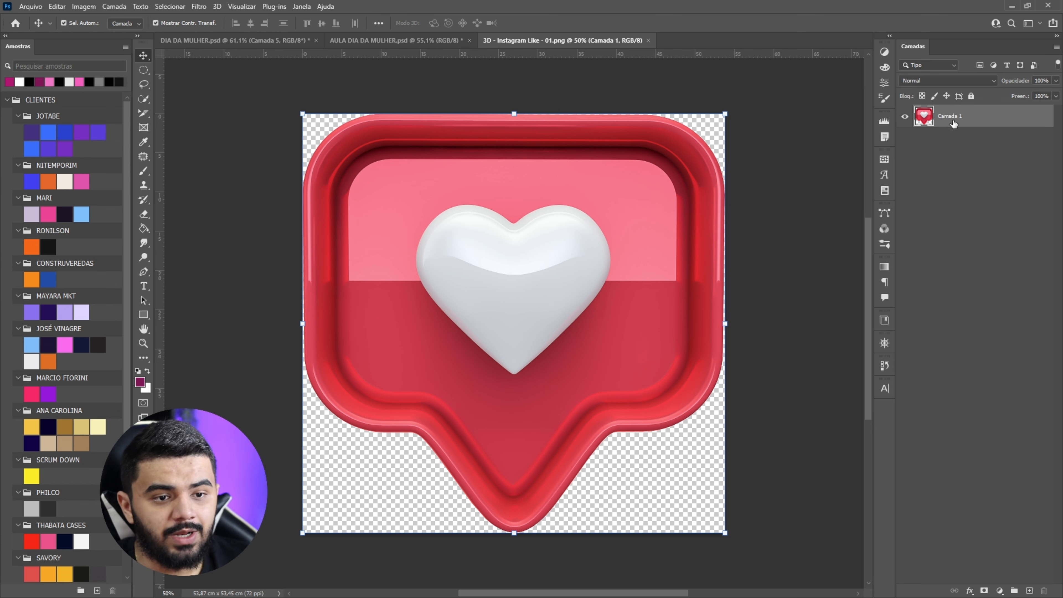
# Convert the 3D Instagram Like icon to a smart object and paste it above Camada 2 in the poster's FUNDO group.
pyautogui.rightClick(952, 125)
pyautogui.click(951, 278)
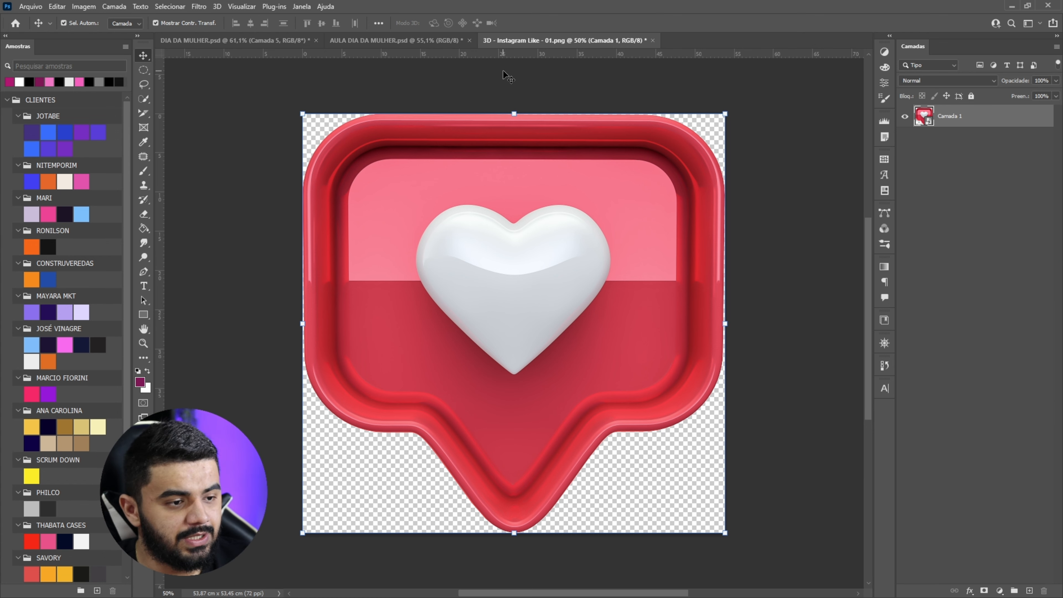
pyautogui.click(402, 41)
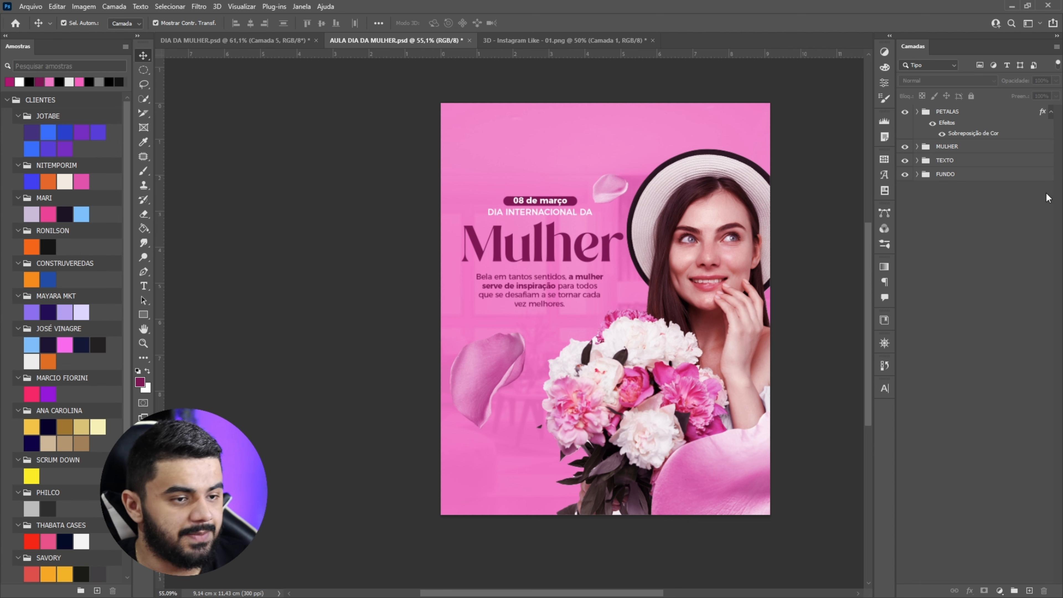
pyautogui.click(916, 174)
pyautogui.hotkey('ctrl', 'v')
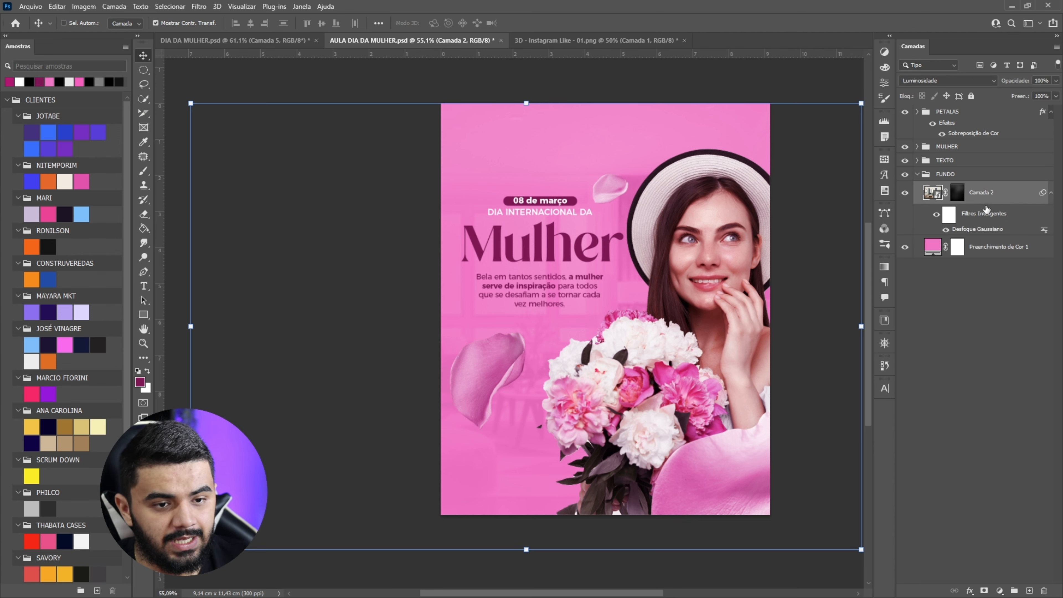
pyautogui.scroll(-3, 539, 140)
# Scale, tilt and position the pasted like icon so it fills the poster's lower left behind the petal and bouquet.
pyautogui.moveTo(607, 198); pyautogui.dragTo(608, 277)
pyautogui.moveTo(616, 326); pyautogui.dragTo(561, 353)
pyautogui.moveTo(714, 354); pyautogui.dragTo(705, 325)
pyautogui.moveTo(628, 354); pyautogui.dragTo(619, 371)
pyautogui.moveTo(655, 308); pyautogui.dragTo(666, 323)
pyautogui.moveTo(601, 341); pyautogui.dragTo(596, 339)
pyautogui.click(601, 22)
# Add a magenta color overlay at 100% opacity with blend mode Matiz to the like icon layer Camada 6.
pyautogui.scroll(3, 610, 323)
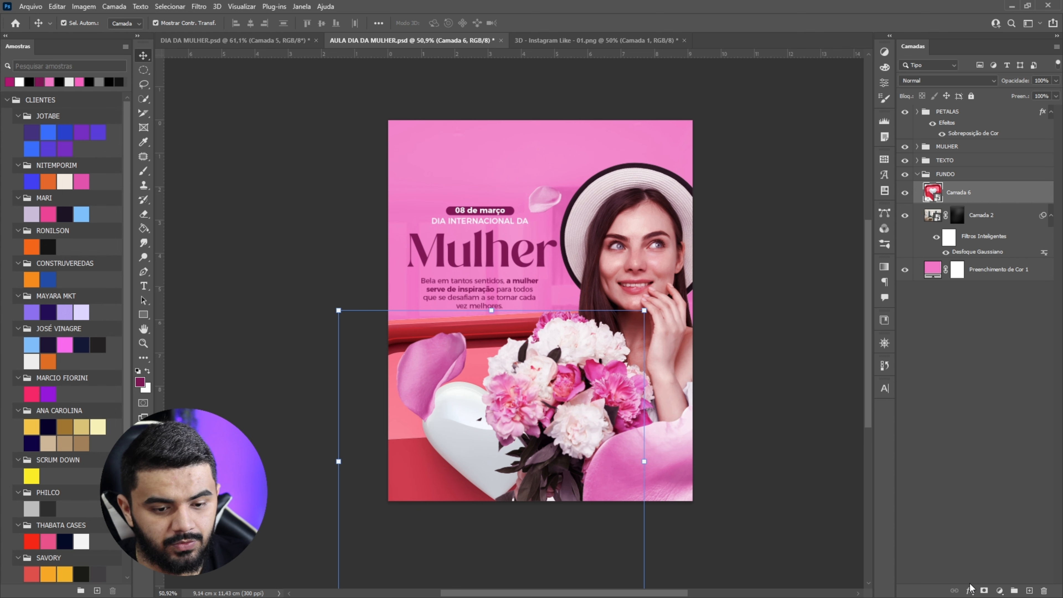
pyautogui.click(970, 588)
pyautogui.click(1000, 544)
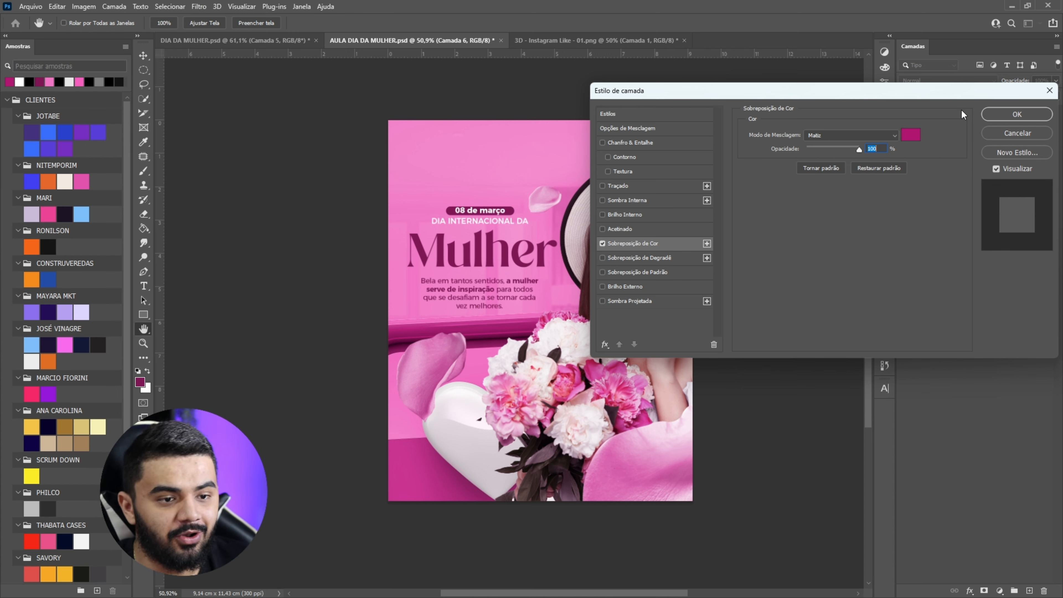
pyautogui.click(1044, 119)
# Shrink, rotate and reposition the like icon so its white heart sits left of the bouquet stems.
pyautogui.scroll(-1, 459, 405)
pyautogui.moveTo(444, 447); pyautogui.dragTo(434, 460)
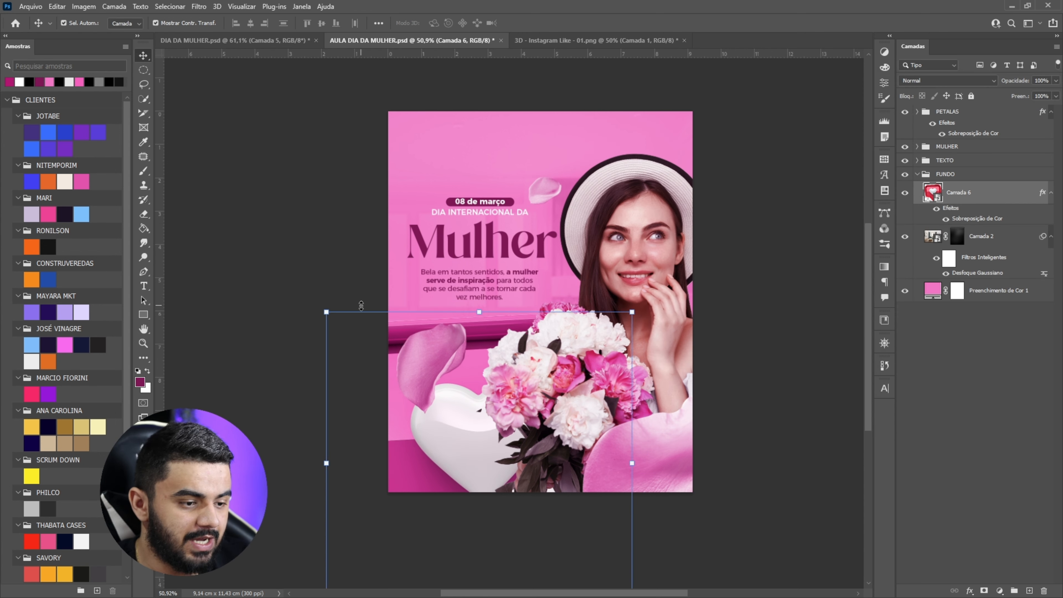
pyautogui.scroll(-1, 363, 301)
pyautogui.moveTo(645, 276); pyautogui.dragTo(662, 297)
pyautogui.moveTo(518, 377); pyautogui.dragTo(505, 377)
pyautogui.moveTo(473, 285); pyautogui.dragTo(498, 345)
pyautogui.click(601, 23)
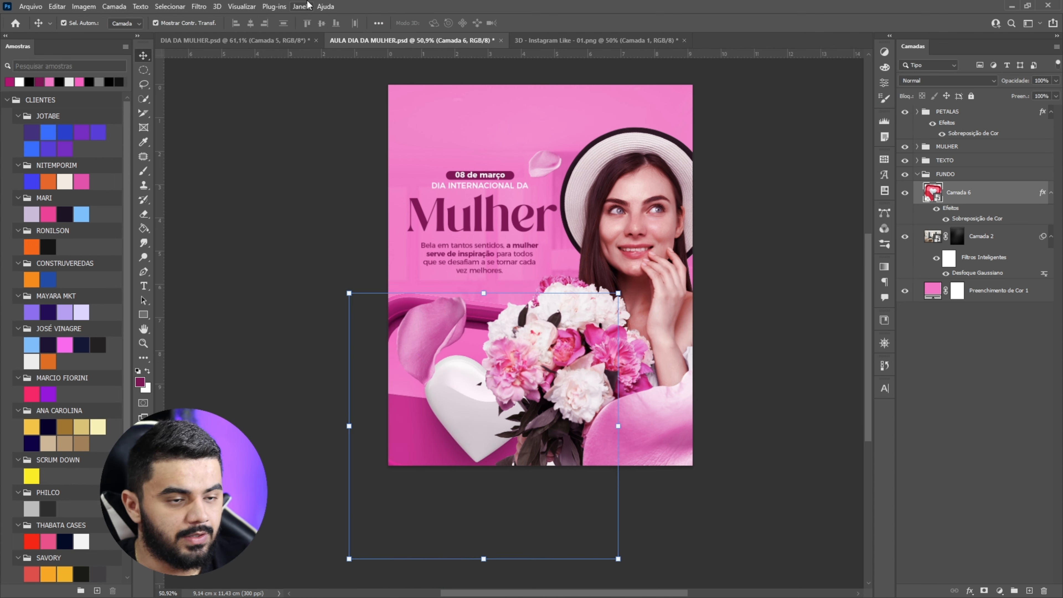
# Apply a Gaussian blur with a radius of 8,6 pixels to the like icon layer Camada 6.
pyautogui.click(202, 6)
pyautogui.moveTo(235, 141)
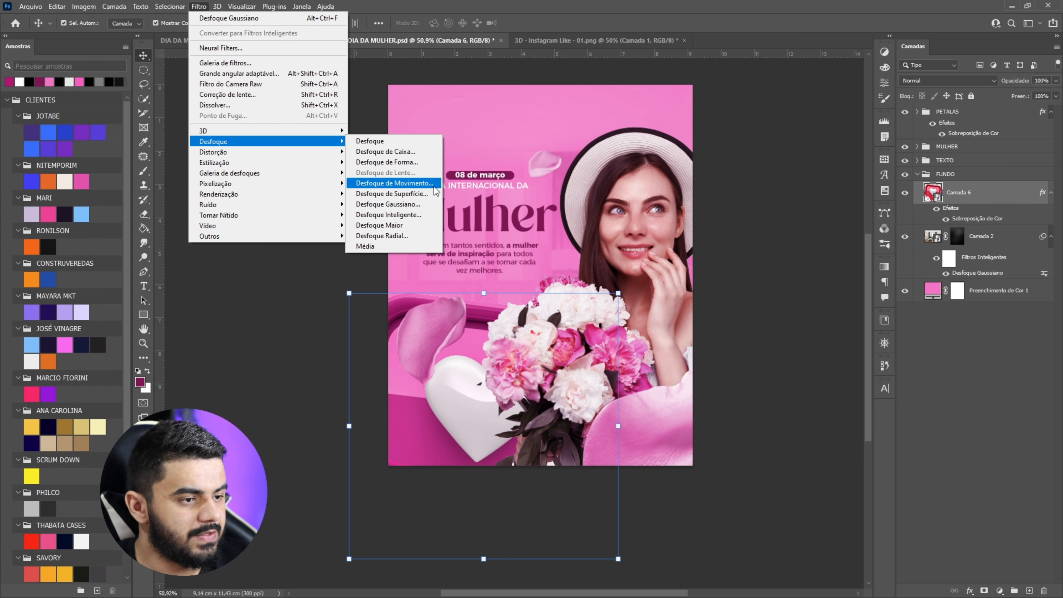
pyautogui.click(403, 205)
pyautogui.moveTo(809, 323)
pyautogui.mouseDown()
pyautogui.moveTo(799, 325)
pyautogui.moveTo(819, 326)
pyautogui.mouseUp()
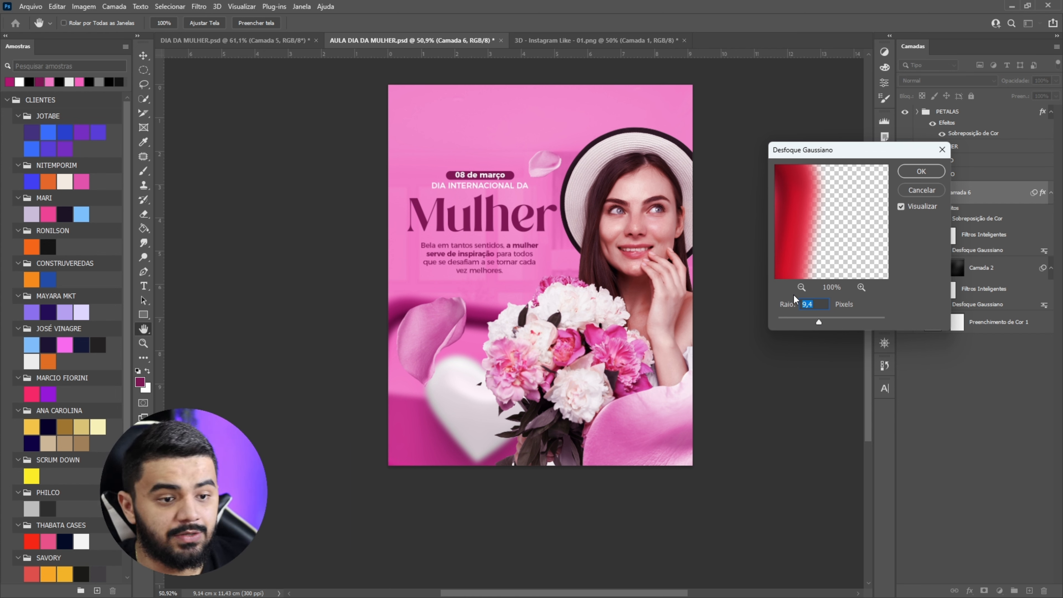
pyautogui.moveTo(807, 323); pyautogui.dragTo(819, 327)
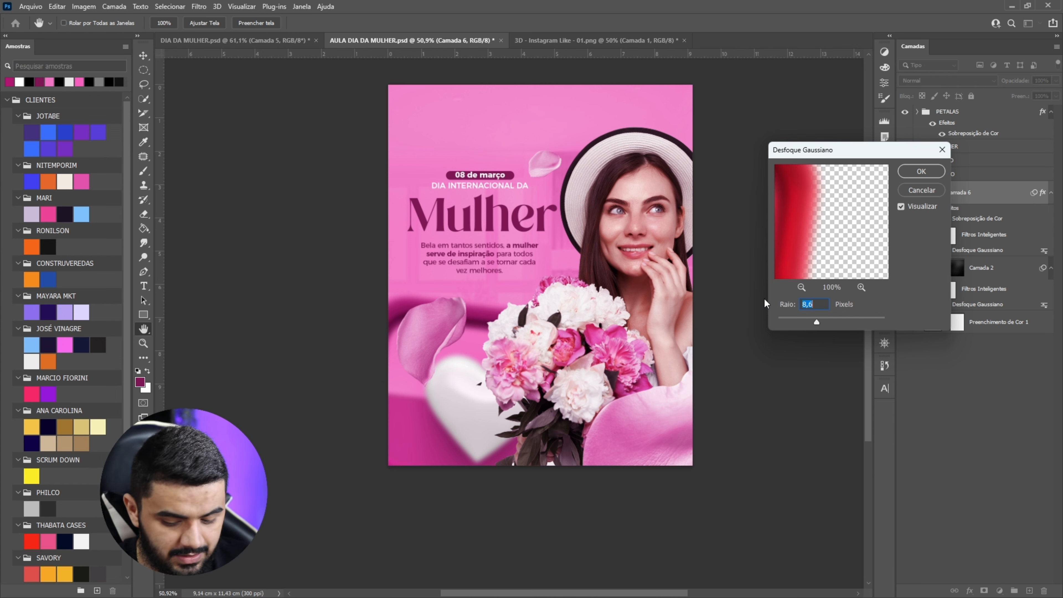
pyautogui.click(921, 170)
pyautogui.press('v')
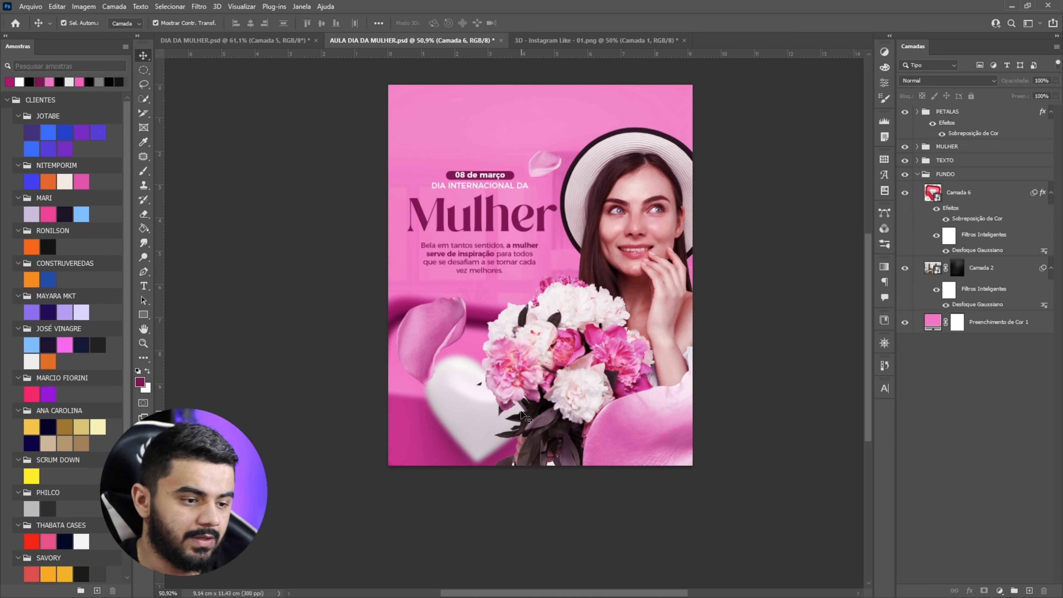
# Paint black at 100% flow on the Camada 1 layer mask to hide the stray dark speck beside the bouquet.
pyautogui.click(497, 413)
pyautogui.scroll(3, 499, 399)
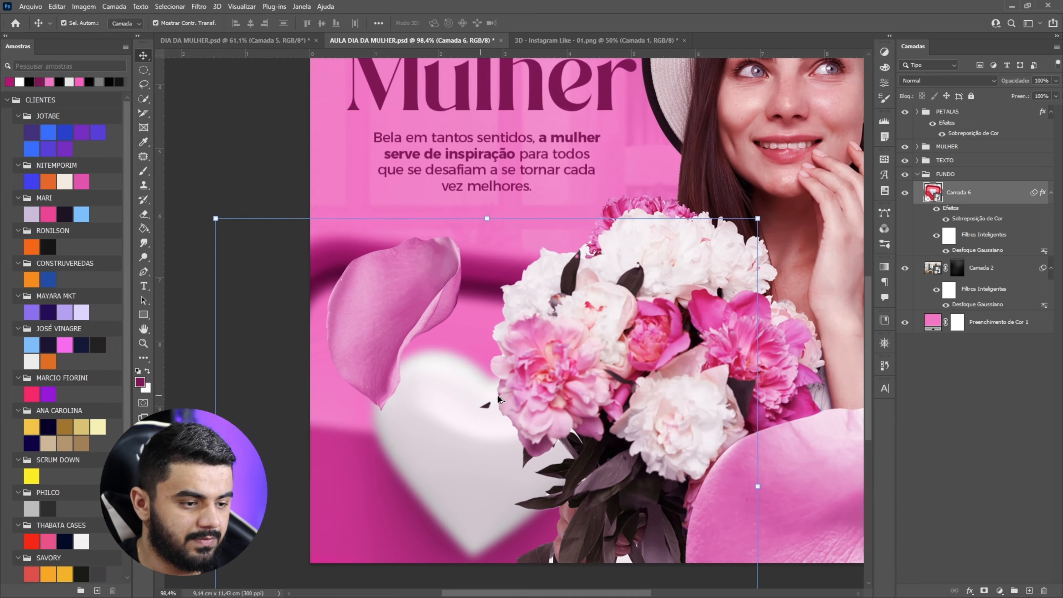
pyautogui.scroll(1, 500, 400)
pyautogui.click(549, 347)
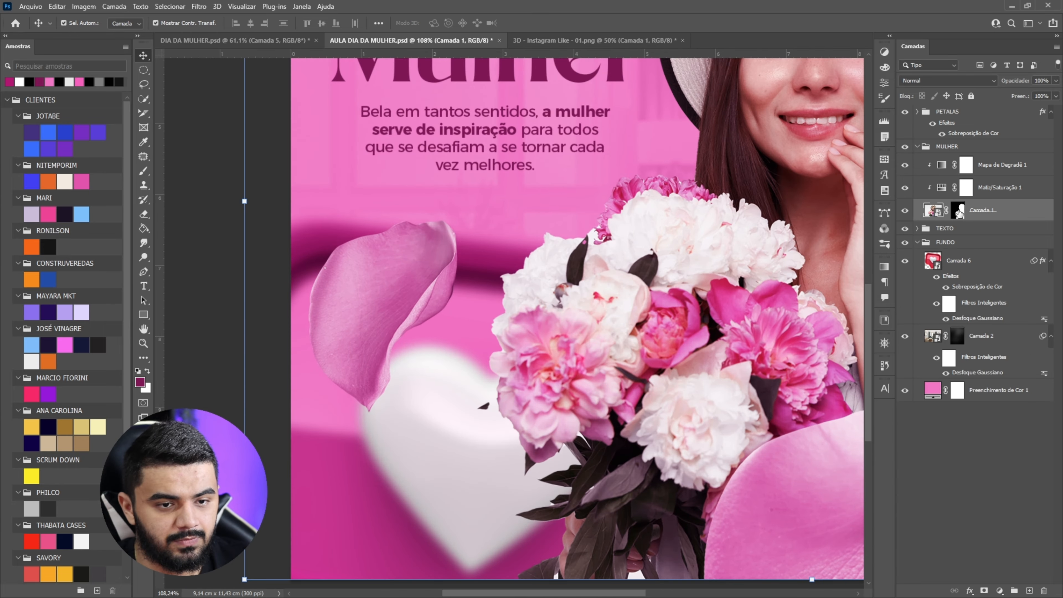
pyautogui.click(958, 212)
pyautogui.click(144, 172)
pyautogui.press('x')
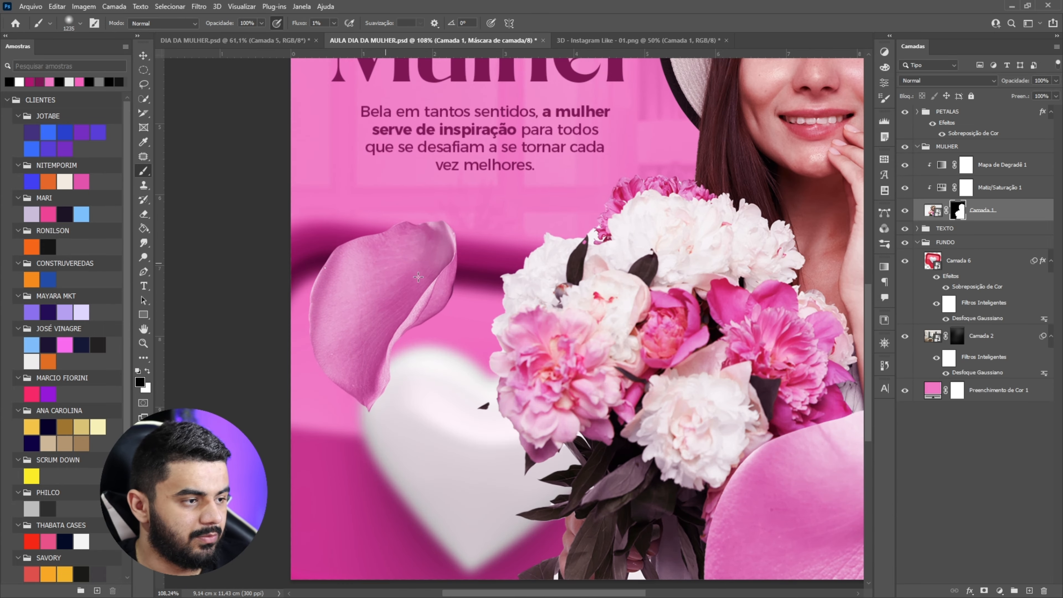
pyautogui.moveTo(550, 311)
pyautogui.mouseDown()
pyautogui.moveTo(508, 326)
pyautogui.moveTo(335, 181)
pyautogui.mouseUp()
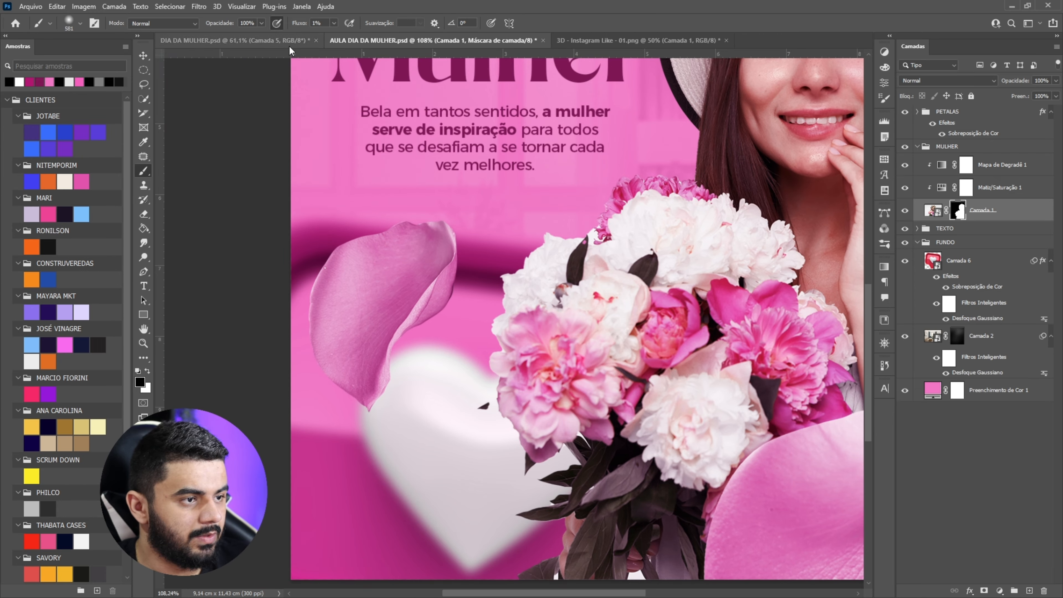
pyautogui.moveTo(301, 24); pyautogui.dragTo(677, 51)
pyautogui.moveTo(487, 432)
pyautogui.mouseDown()
pyautogui.moveTo(363, 427)
pyautogui.moveTo(367, 413)
pyautogui.mouseUp()
pyautogui.scroll(9, 475, 443)
pyautogui.moveTo(484, 366)
pyautogui.mouseDown()
pyautogui.moveTo(504, 360)
pyautogui.moveTo(487, 375)
pyautogui.moveTo(503, 325)
pyautogui.mouseUp()
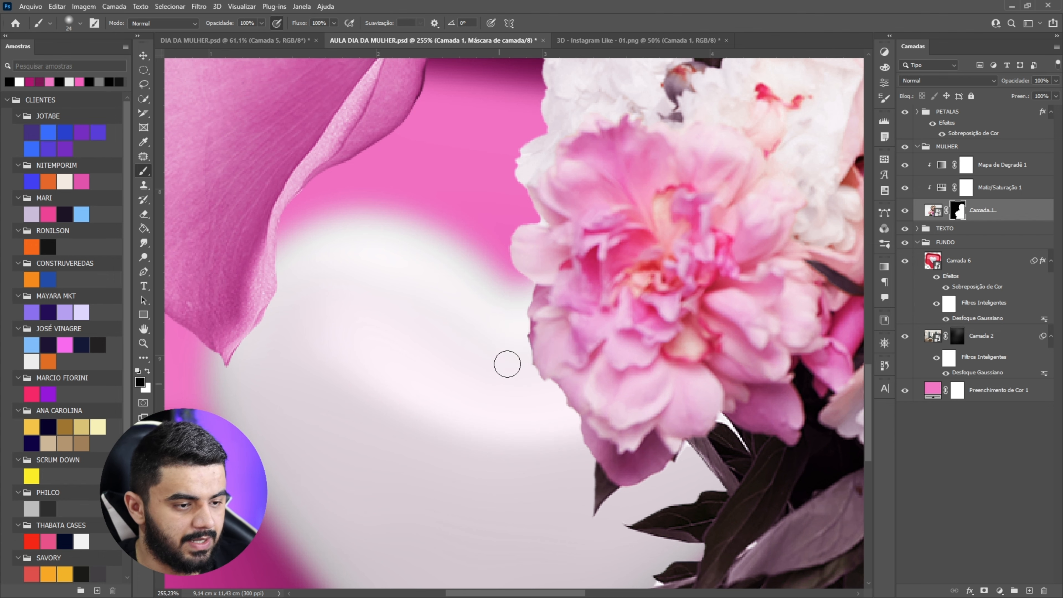
pyautogui.scroll(-10, 505, 361)
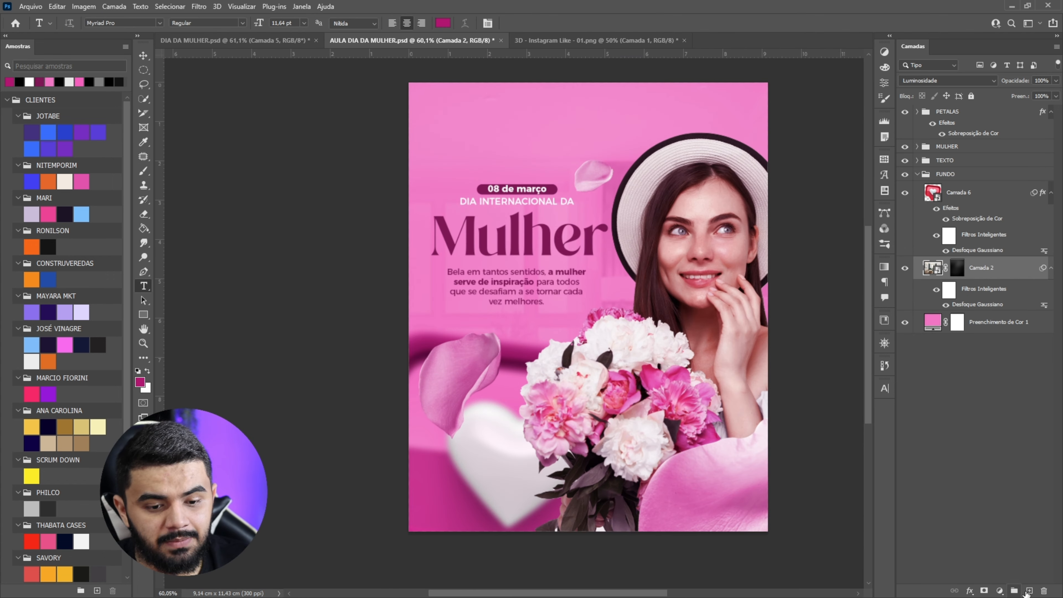
# Add the magenta text 8 on a new layer above Camada 2 and set its font to Montserrat SemiBold.
pyautogui.click(1030, 590)
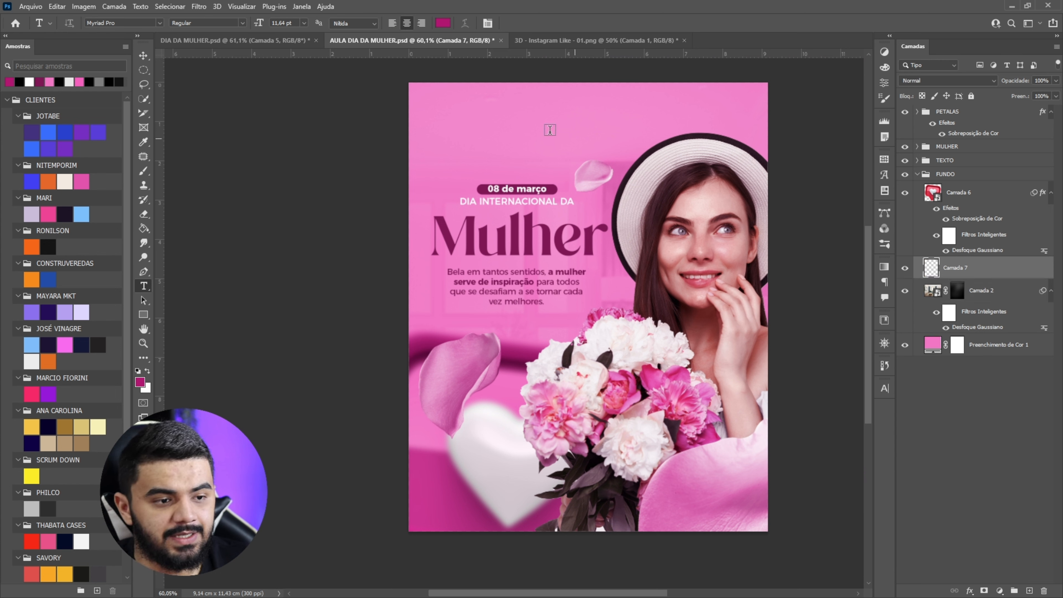
pyautogui.click(511, 132)
pyautogui.write('8')
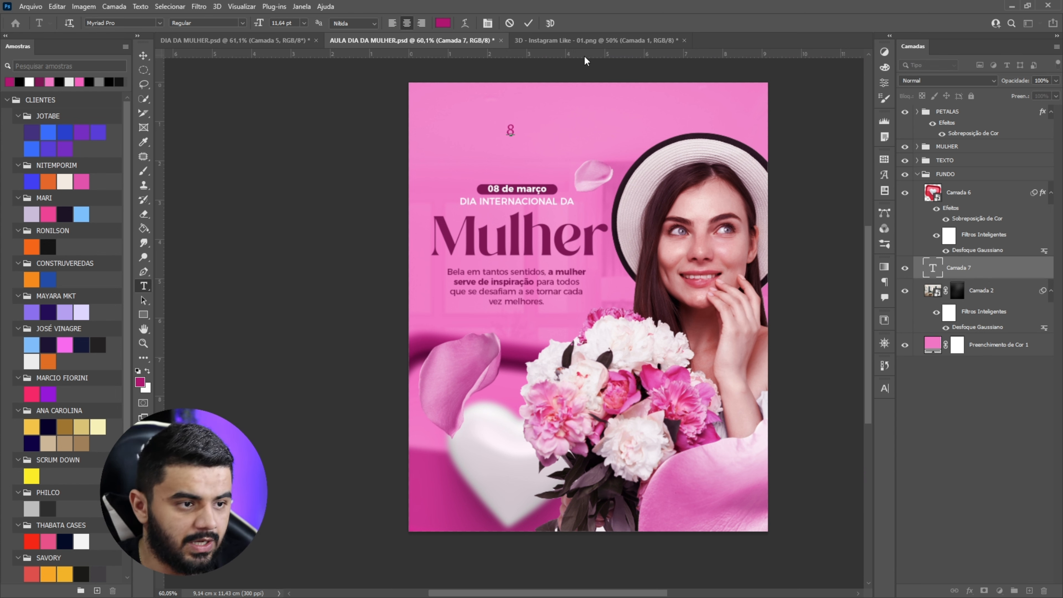
pyautogui.click(529, 24)
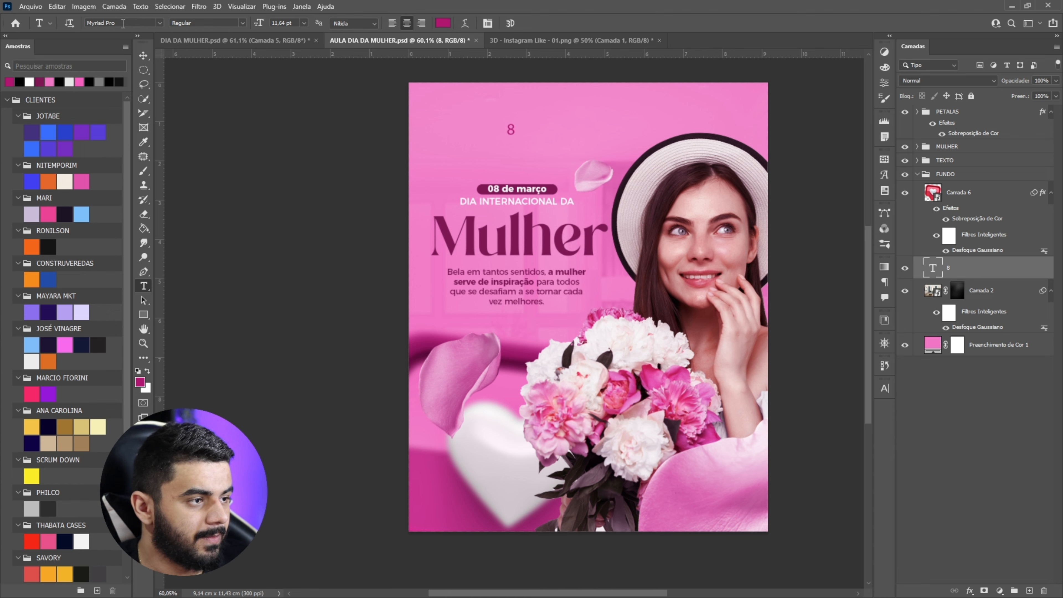
pyautogui.write('mont')
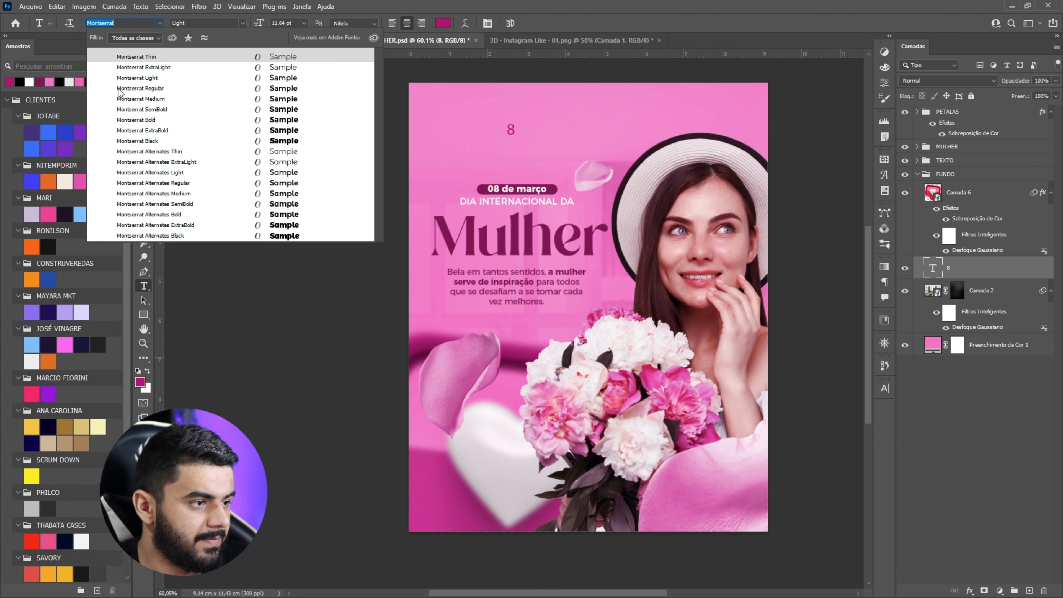
pyautogui.click(153, 110)
# Enlarge the 8 and position it behind the woman's hat so it runs off the poster's right edge.
pyautogui.click(144, 55)
pyautogui.scroll(-3, 468, 194)
pyautogui.moveTo(505, 156); pyautogui.dragTo(649, 182)
pyautogui.moveTo(594, 141); pyautogui.dragTo(762, 237)
pyautogui.moveTo(707, 213); pyautogui.dragTo(691, 237)
pyautogui.click(594, 27)
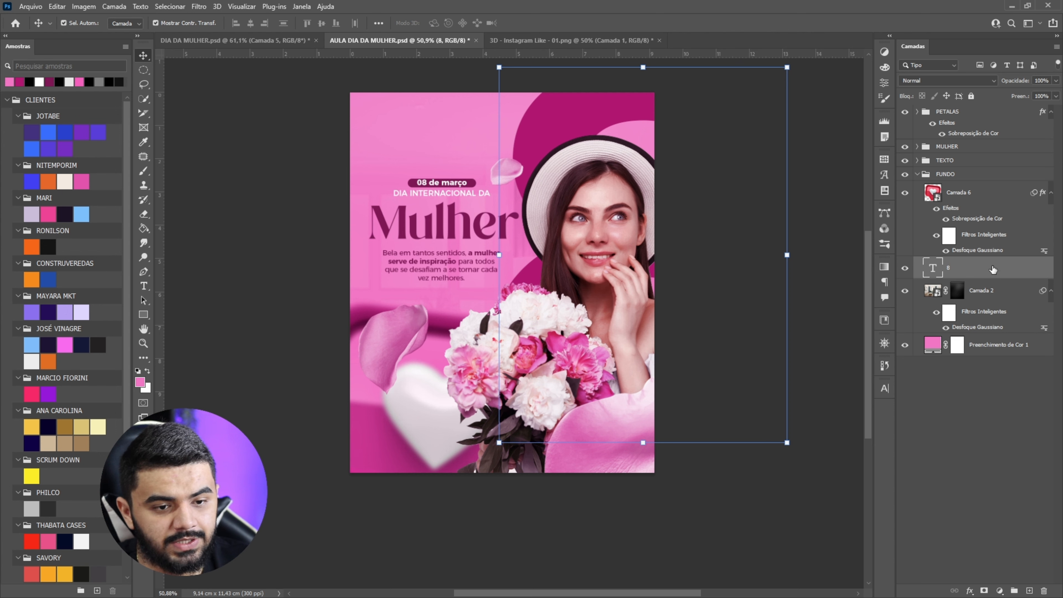
# Move the 8 text layer below Camada 2 and replace Camada 2's layer mask with a black one.
pyautogui.moveTo(993, 269); pyautogui.dragTo(996, 320)
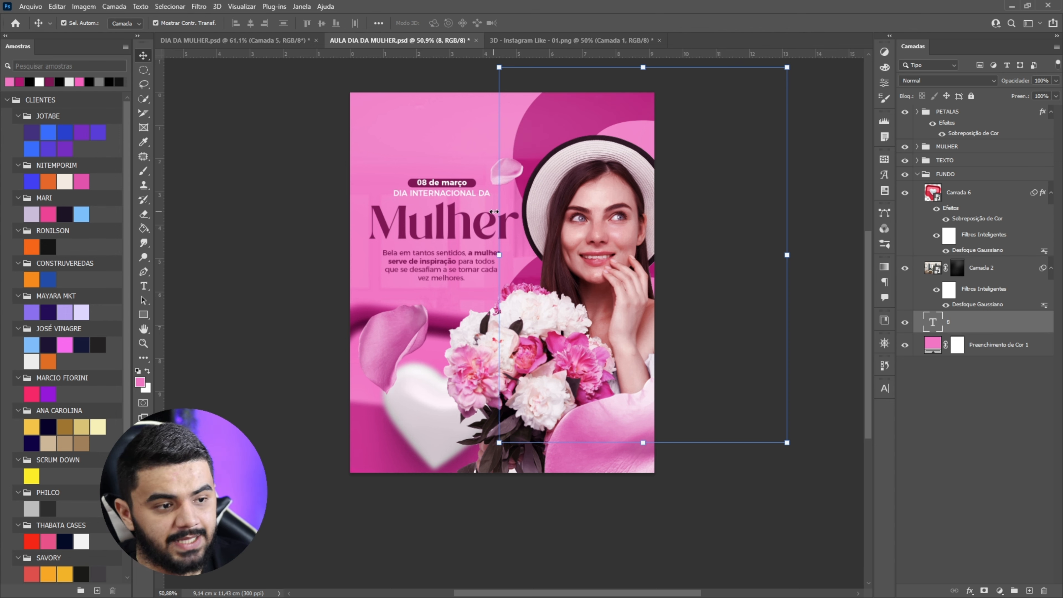
pyautogui.scroll(2, 491, 211)
pyautogui.scroll(-4, 491, 210)
pyautogui.click(959, 272)
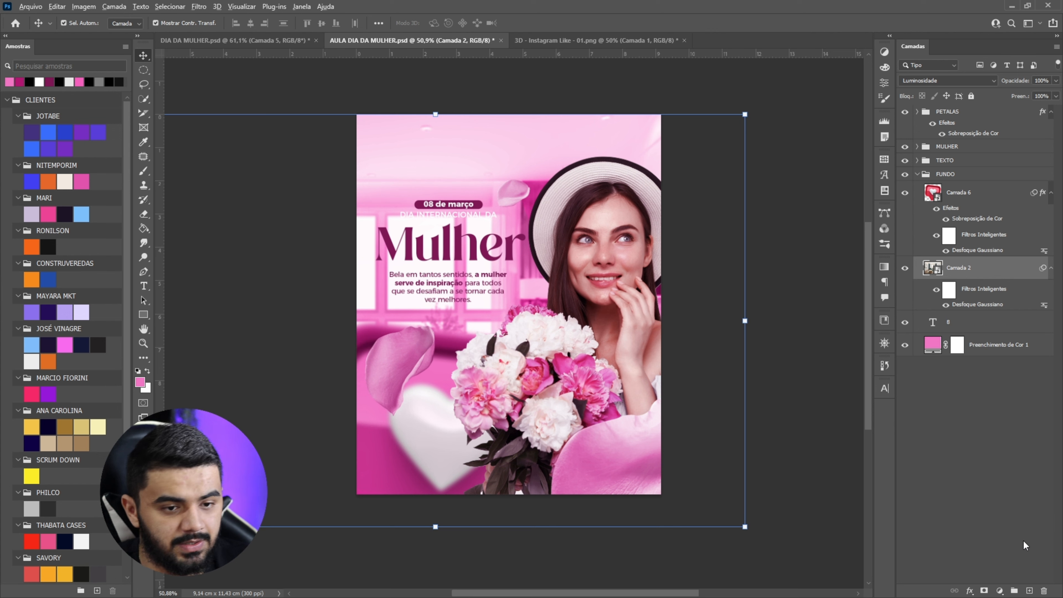
pyautogui.keyDown('alt'); pyautogui.click(985, 591); pyautogui.keyUp('alt')
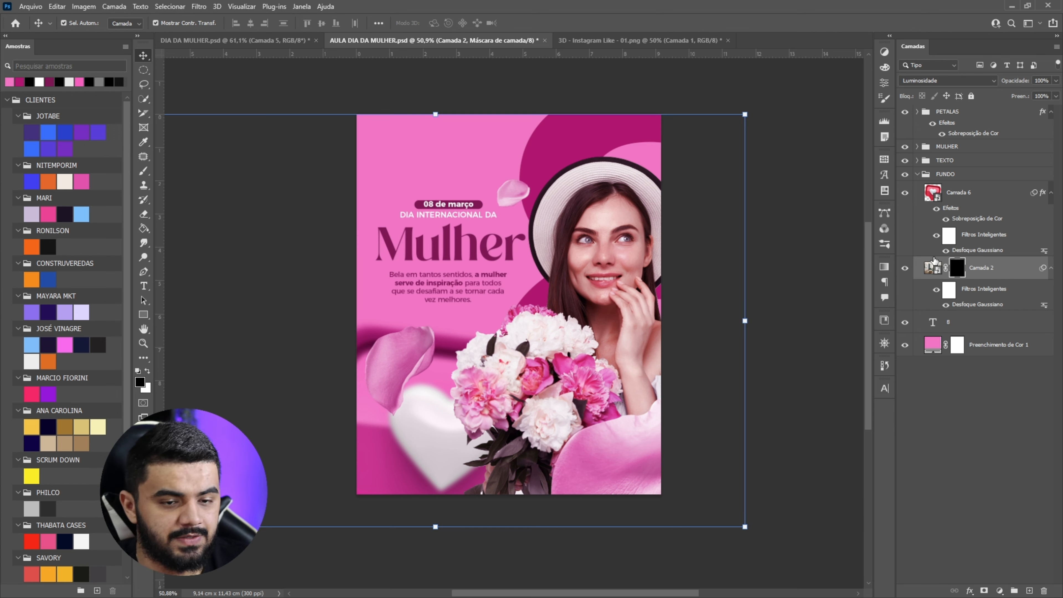
# Paint white on the Camada 2 mask with a large soft brush at 1% flow to faintly reveal the room around the poster.
pyautogui.press('b')
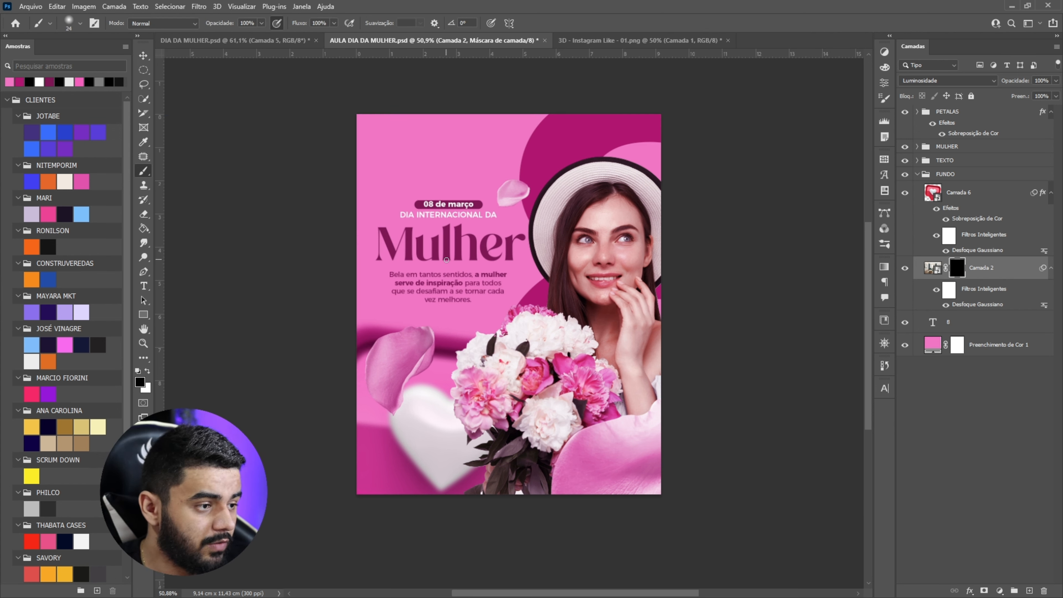
pyautogui.press('x')
pyautogui.moveTo(446, 256); pyautogui.dragTo(507, 247)
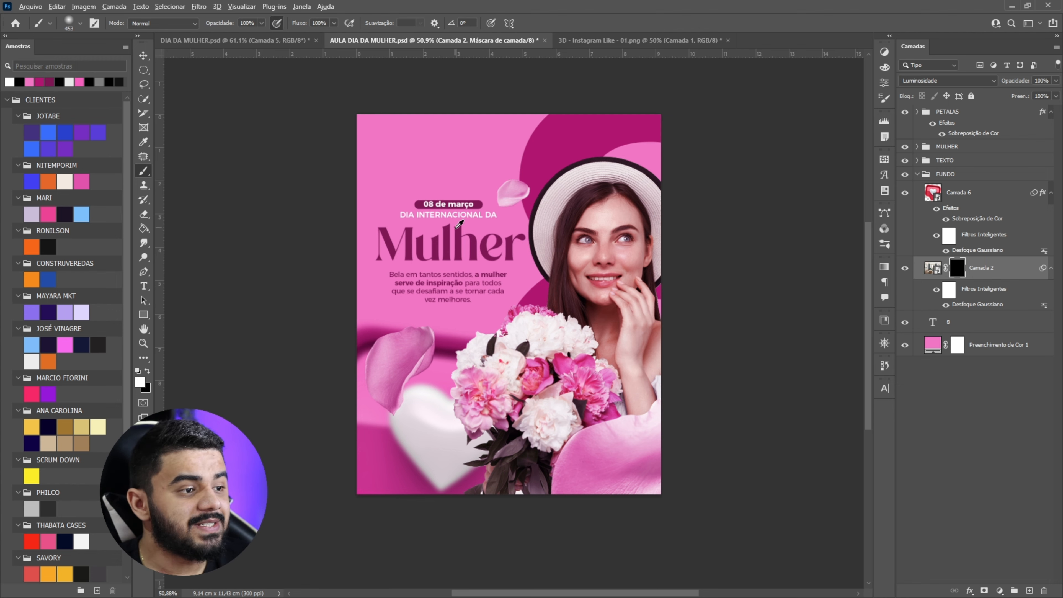
pyautogui.moveTo(299, 26); pyautogui.dragTo(233, 34)
pyautogui.scroll(4, 521, 261)
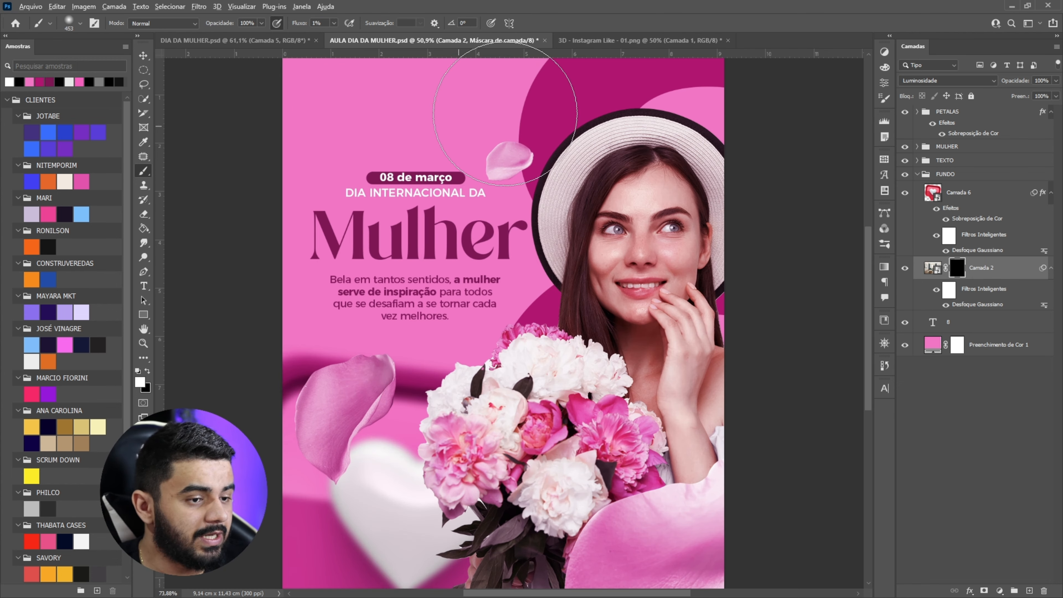
pyautogui.scroll(-4, 502, 324)
pyautogui.moveTo(586, 364); pyautogui.dragTo(640, 362)
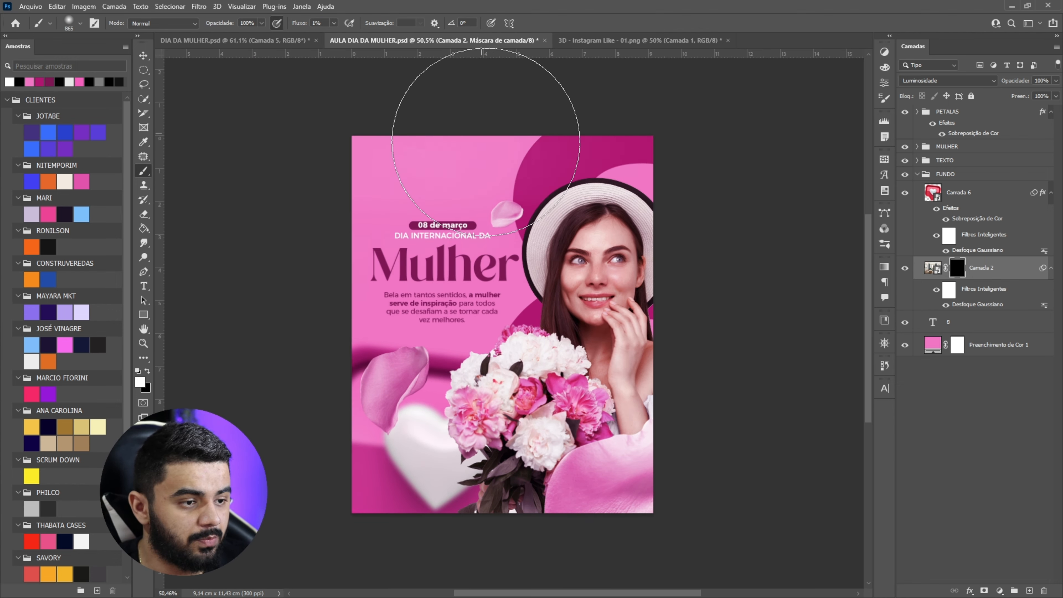
pyautogui.scroll(3, 518, 161)
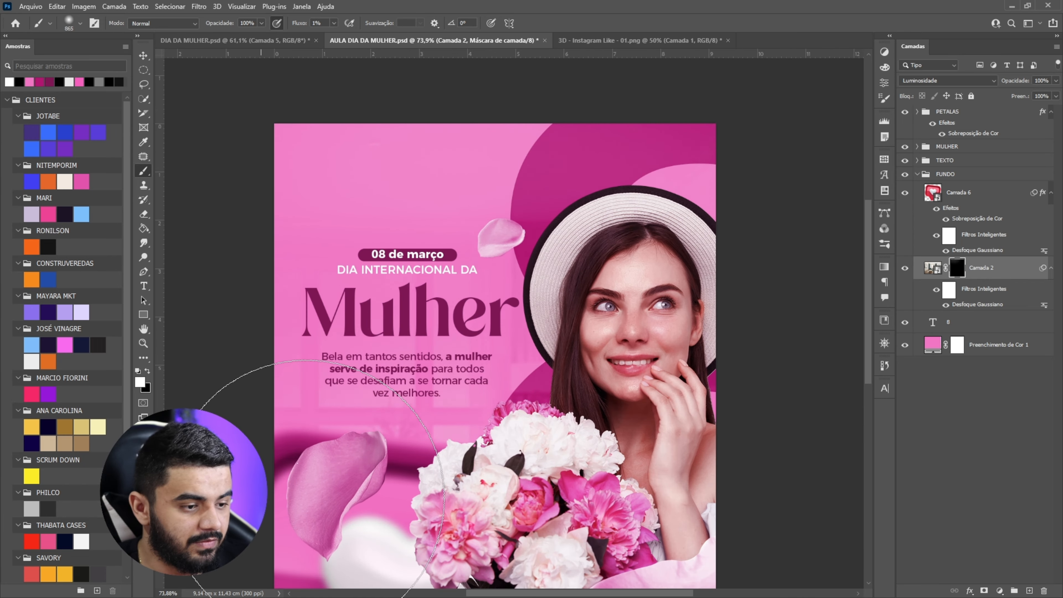
pyautogui.scroll(-3, 399, 140)
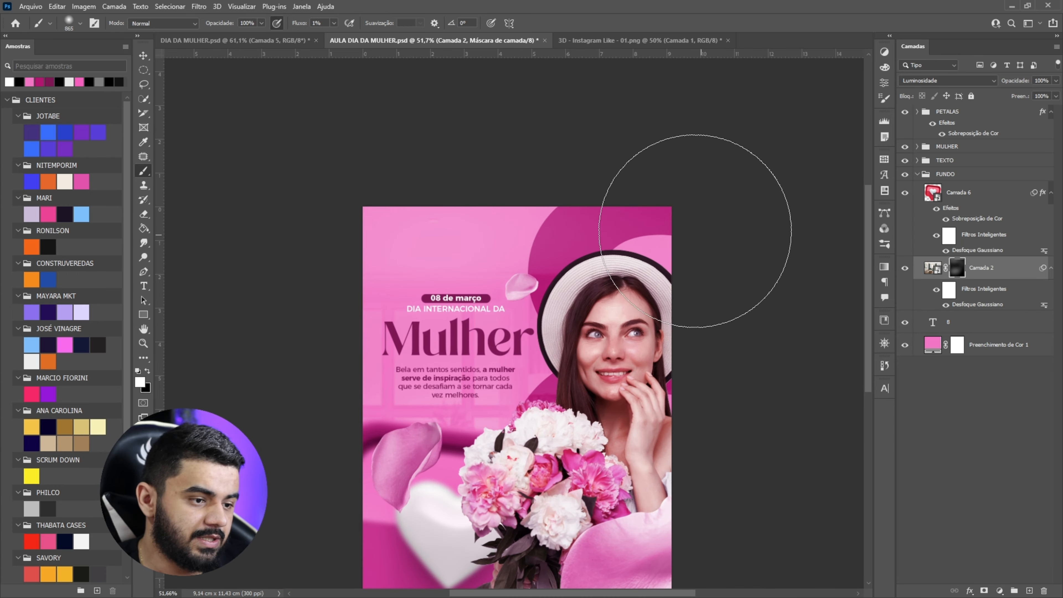
pyautogui.moveTo(577, 422)
pyautogui.mouseDown()
pyautogui.moveTo(434, 501)
pyautogui.moveTo(450, 247)
pyautogui.mouseUp()
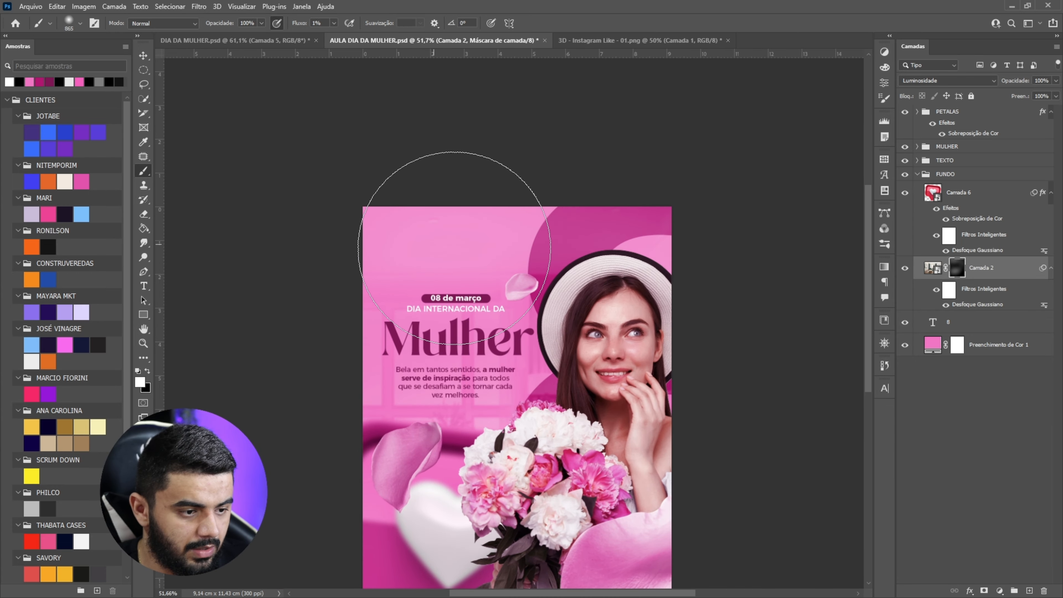
pyautogui.scroll(-3, 450, 247)
pyautogui.scroll(3, 442, 425)
pyautogui.press('x')
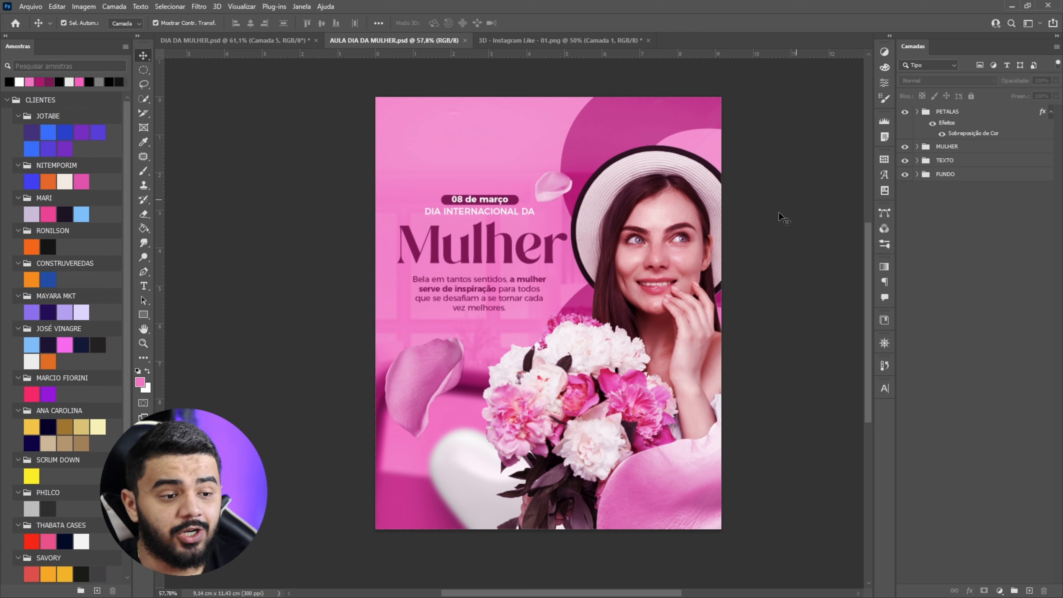
# Apply a Gaussian blur with a radius of 3 pixels to the petal layer Camada 4.
pyautogui.scroll(2, 619, 236)
pyautogui.scroll(2, 496, 327)
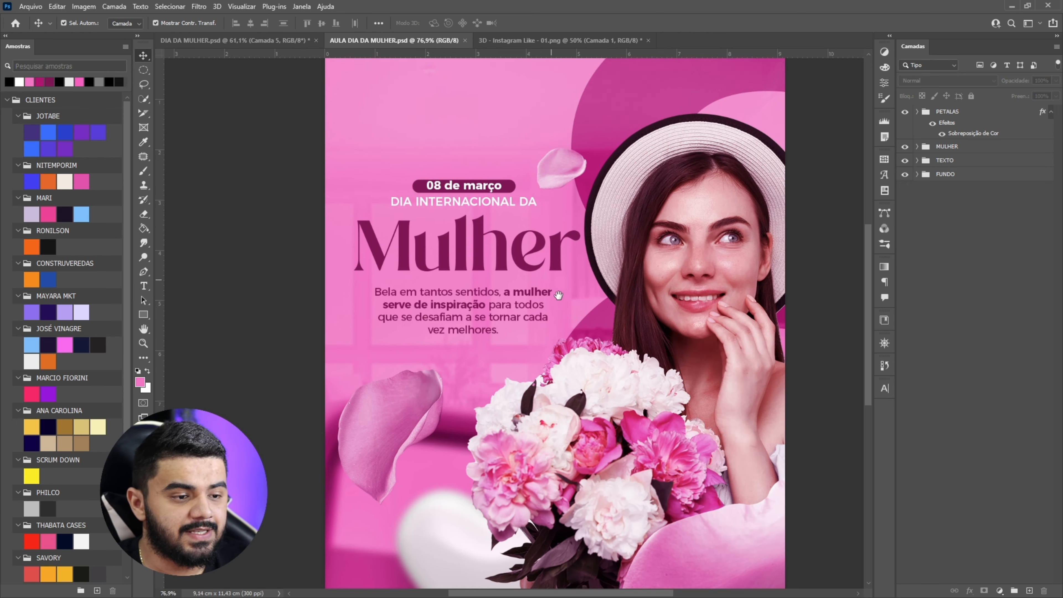
pyautogui.scroll(-3, 483, 254)
pyautogui.click(451, 330)
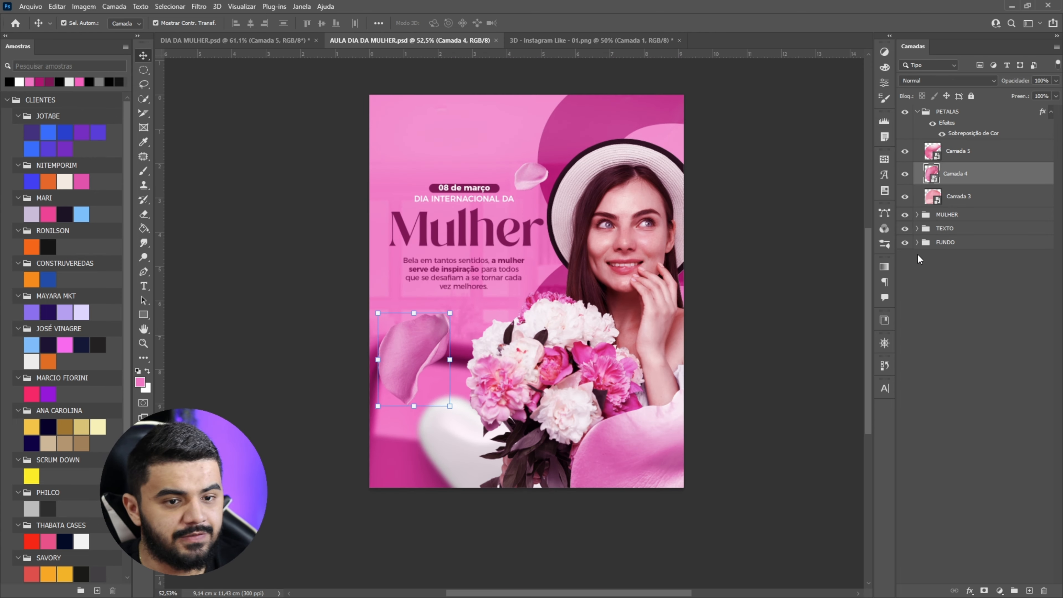
pyautogui.click(199, 6)
pyautogui.moveTo(235, 141)
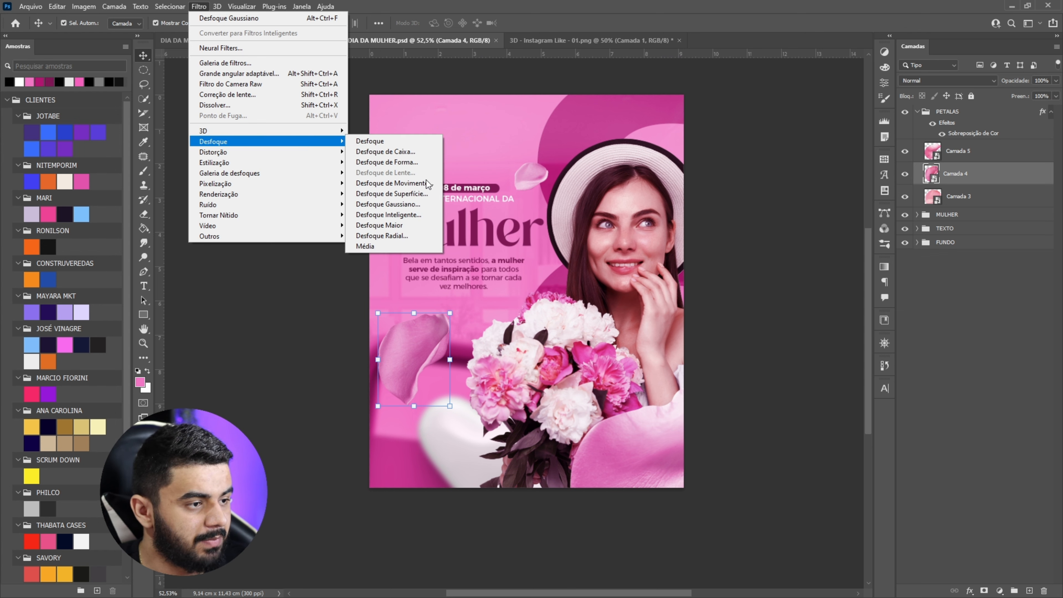
pyautogui.click(396, 205)
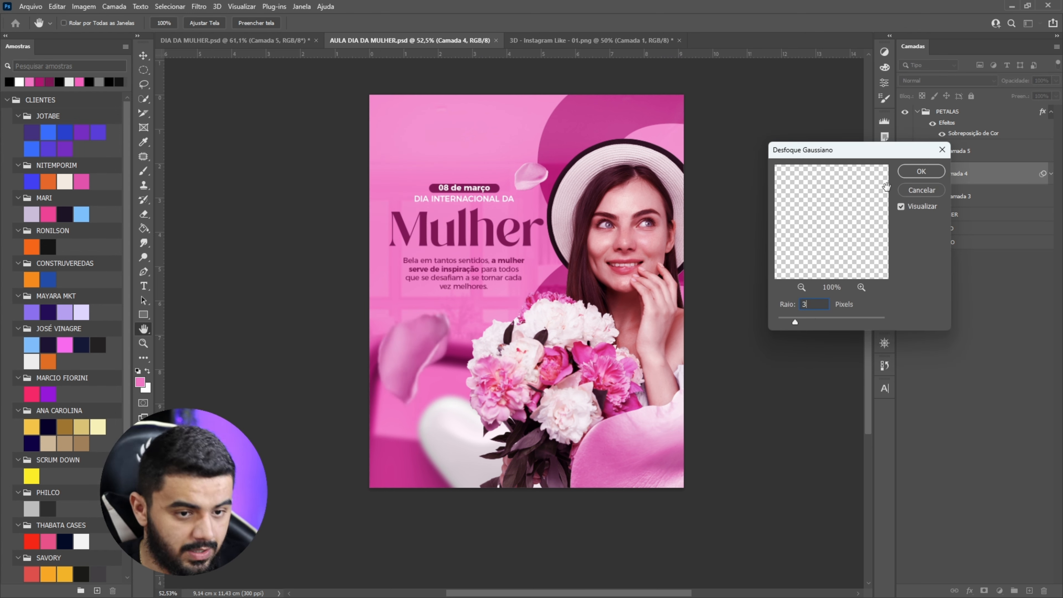
pyautogui.click(921, 171)
# Switch the Gaussian blur on Camada 4 off and on again to compare the petal's sharpness.
pyautogui.click(946, 211)
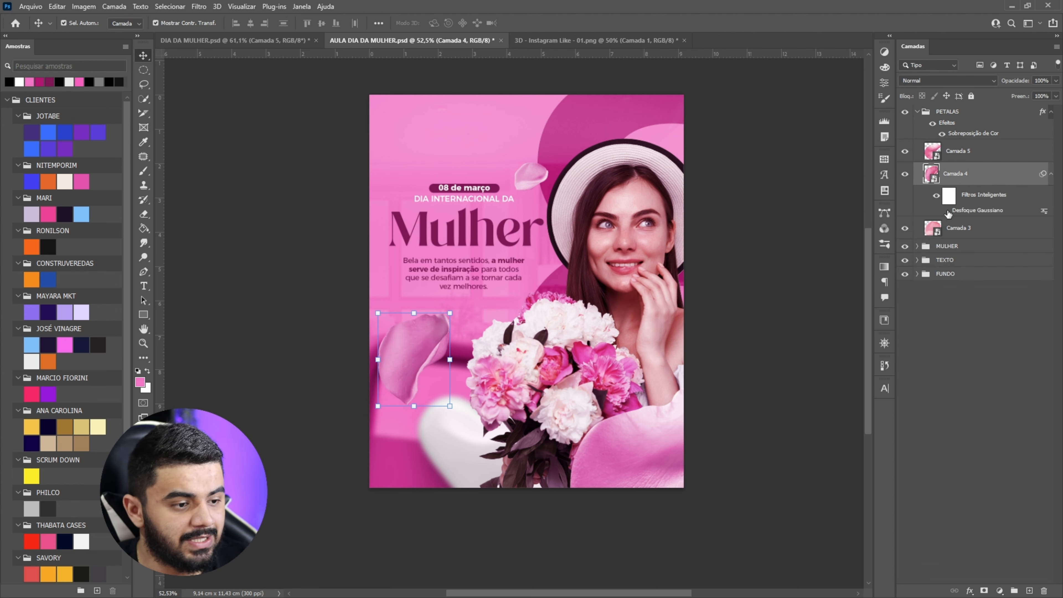
pyautogui.click(719, 320)
pyautogui.scroll(5, 387, 335)
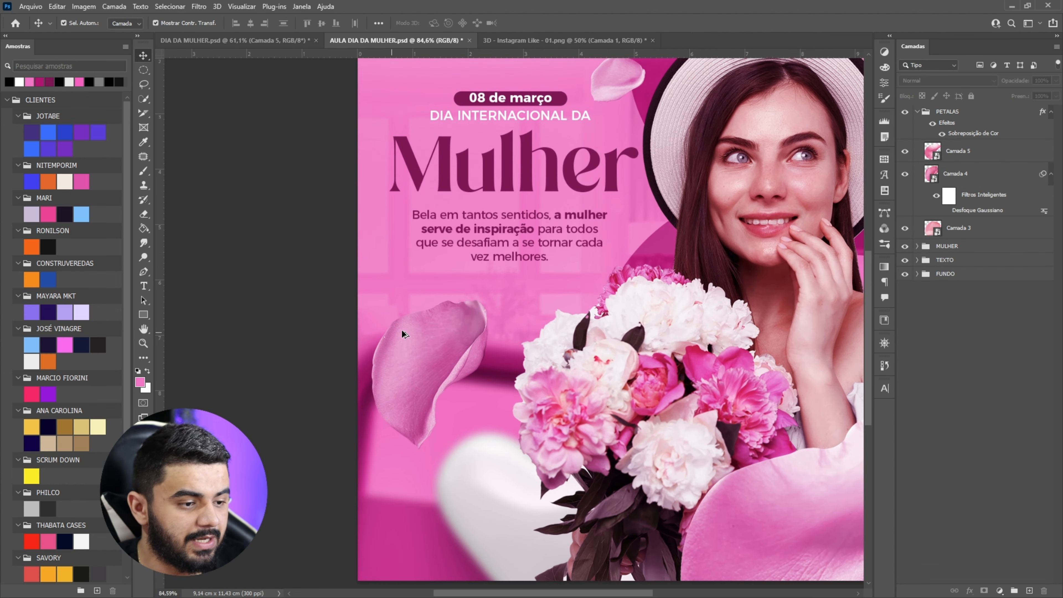
pyautogui.click(945, 211)
pyautogui.scroll(-3, 293, 289)
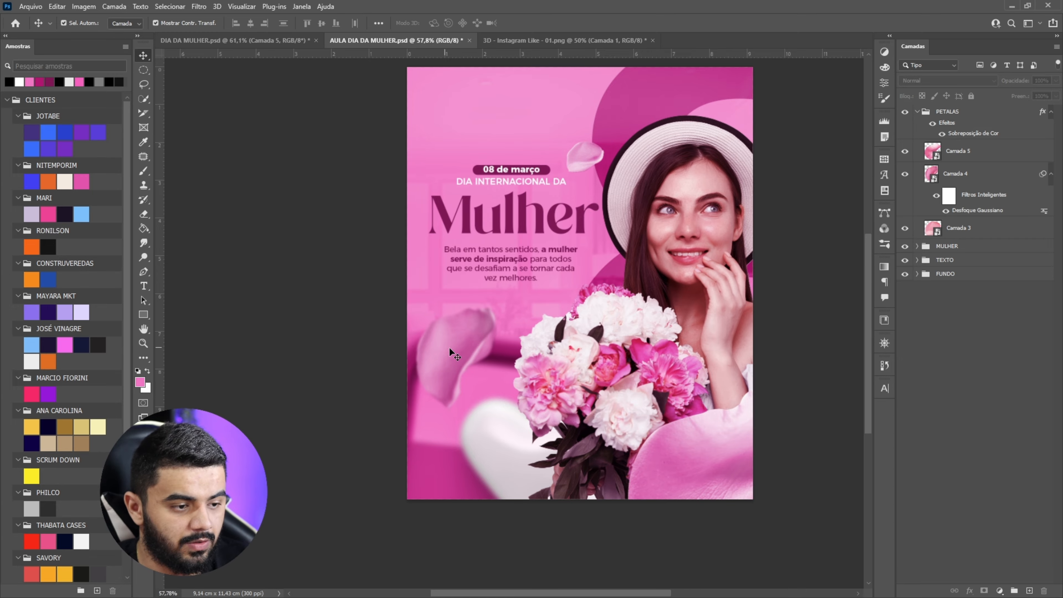
# Apply a Gaussian blur with a radius of 6 pixels to the large foreground petal layer Camada 5.
pyautogui.scroll(-2, 454, 355)
pyautogui.hscroll(2, 454, 355)
pyautogui.click(665, 377)
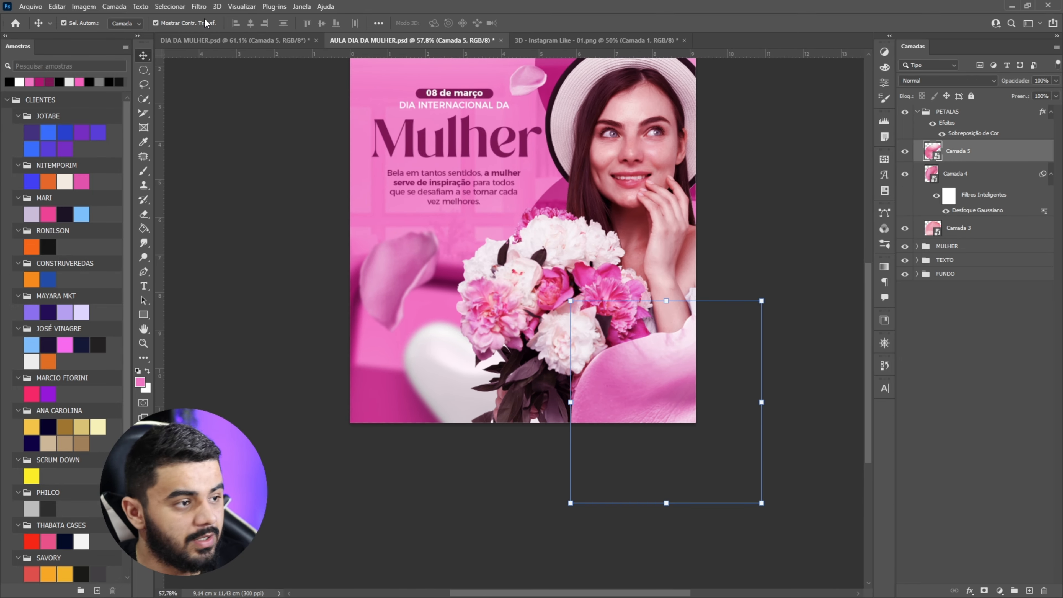
pyautogui.click(199, 6)
pyautogui.moveTo(228, 141)
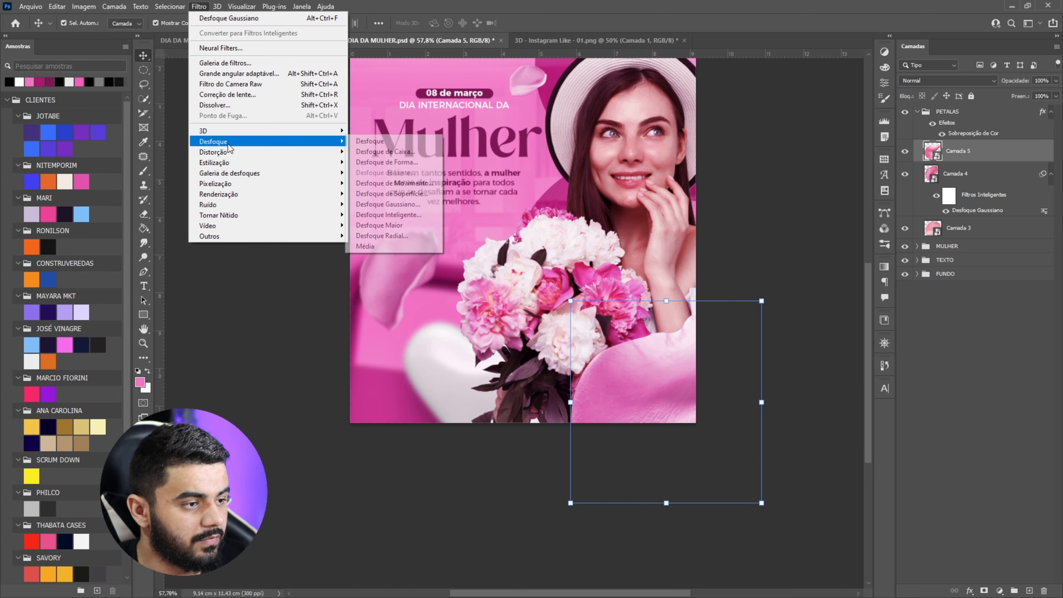
pyautogui.click(381, 204)
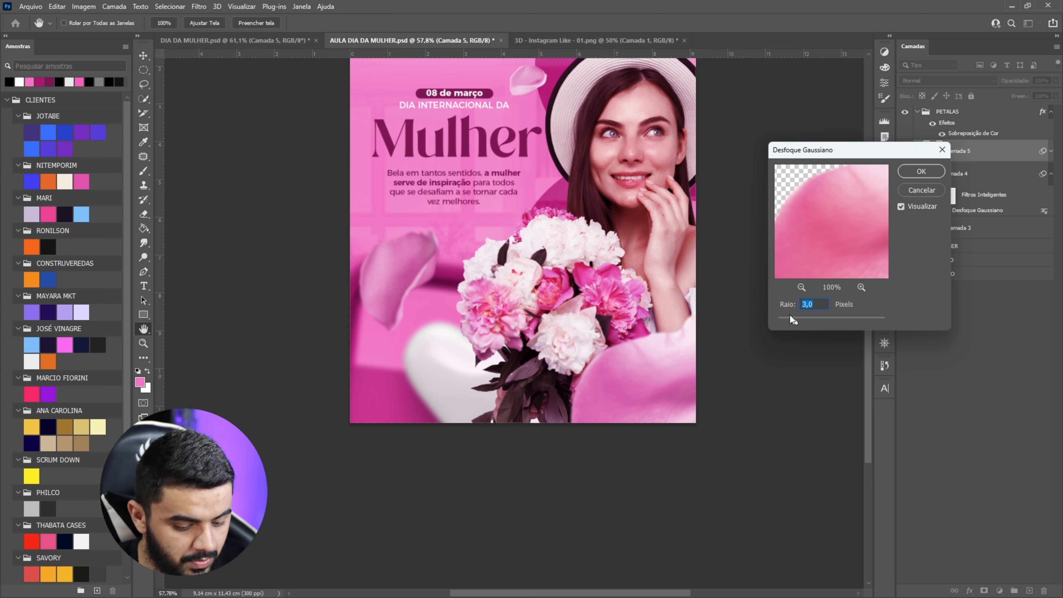
pyautogui.write('6')
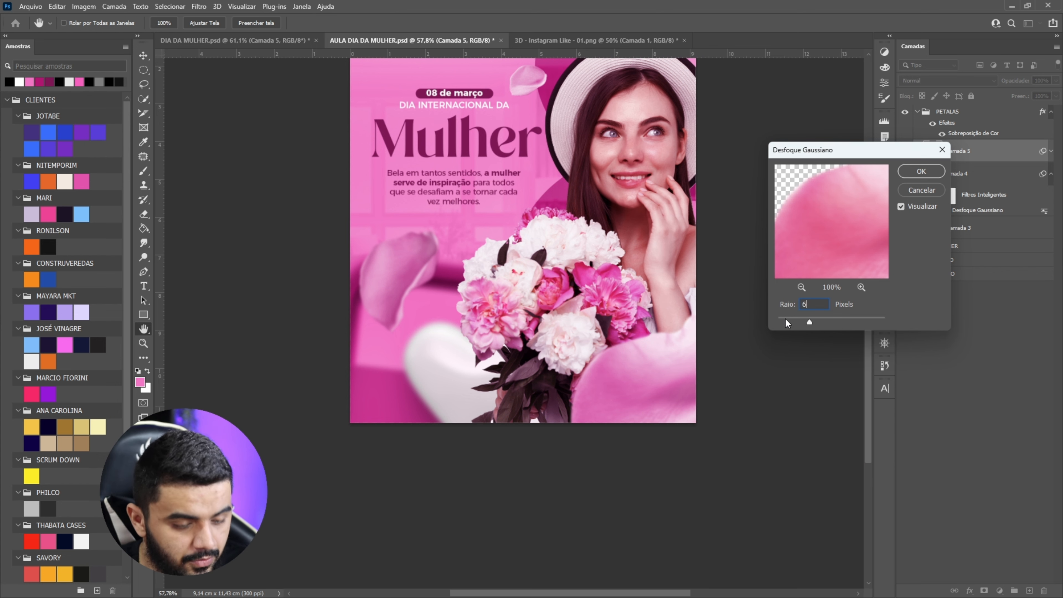
pyautogui.click(922, 172)
# Rotate the Camada 5 petal about -36° and shift it slightly up and outward in the poster's lower right corner.
pyautogui.scroll(-2, 657, 363)
pyautogui.moveTo(651, 356); pyautogui.dragTo(692, 313)
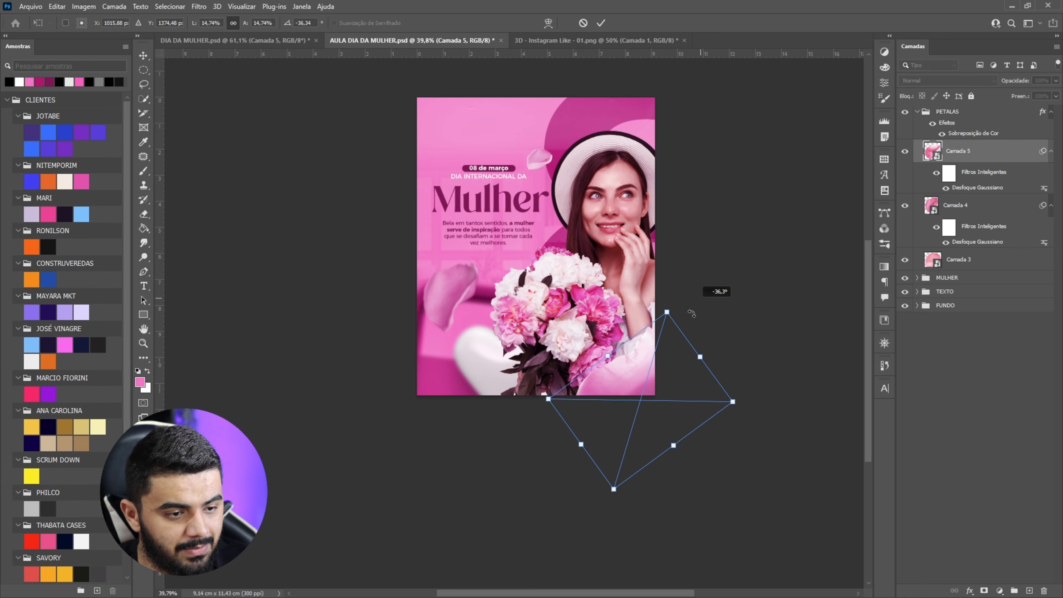
pyautogui.moveTo(658, 386); pyautogui.dragTo(678, 371)
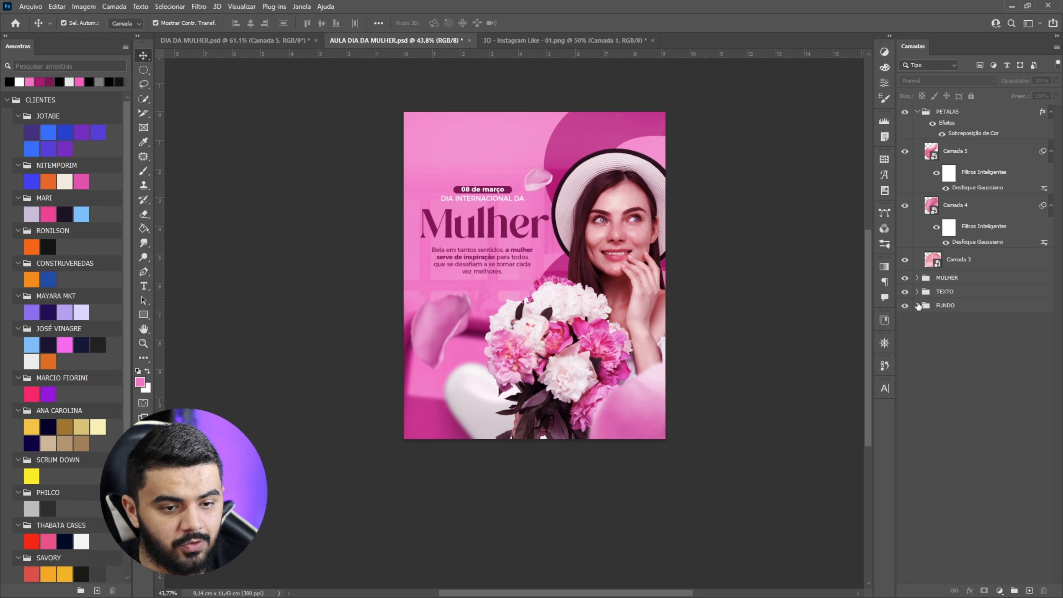
# Duplicate the pink colour fill layer from the FUNDO group and place the copy at the top of the layer stack.
pyautogui.doubleClick(918, 306)
pyautogui.press('Escape')
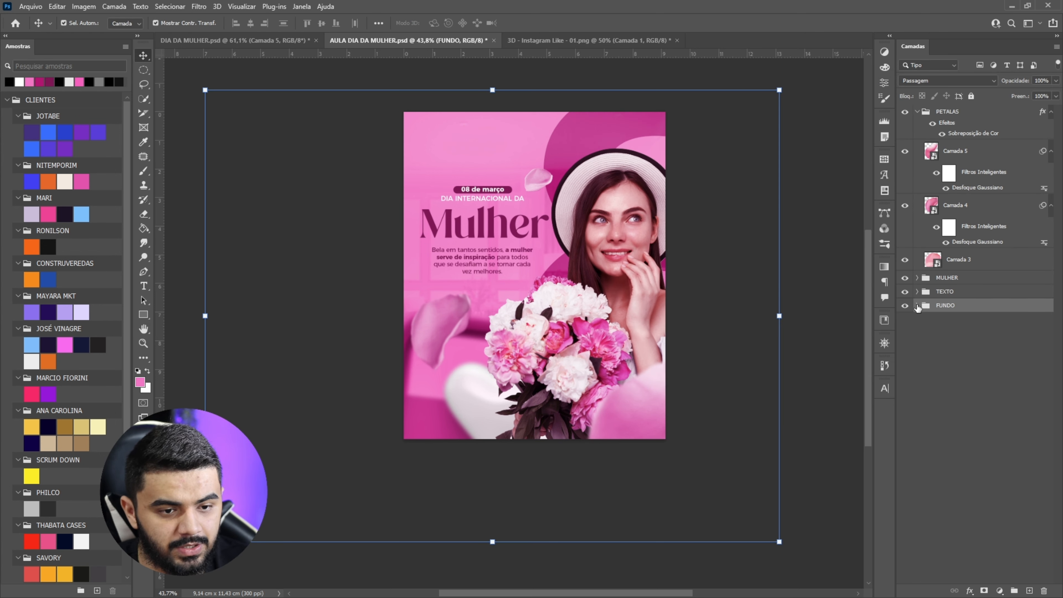
pyautogui.click(917, 306)
pyautogui.click(978, 475)
pyautogui.hotkey('ctrl', 'j')
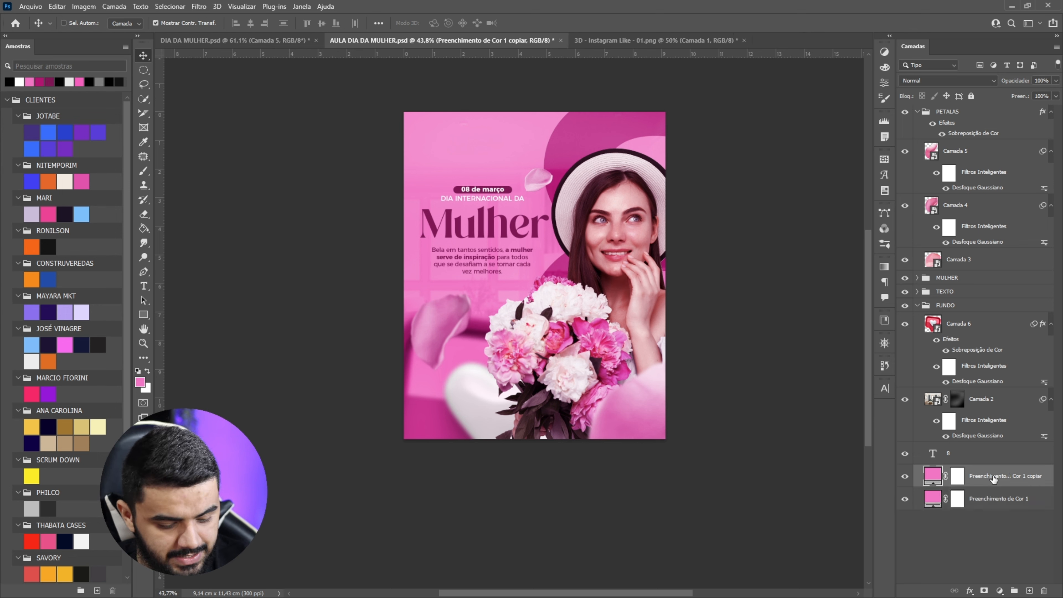
pyautogui.moveTo(984, 476); pyautogui.dragTo(1036, 106)
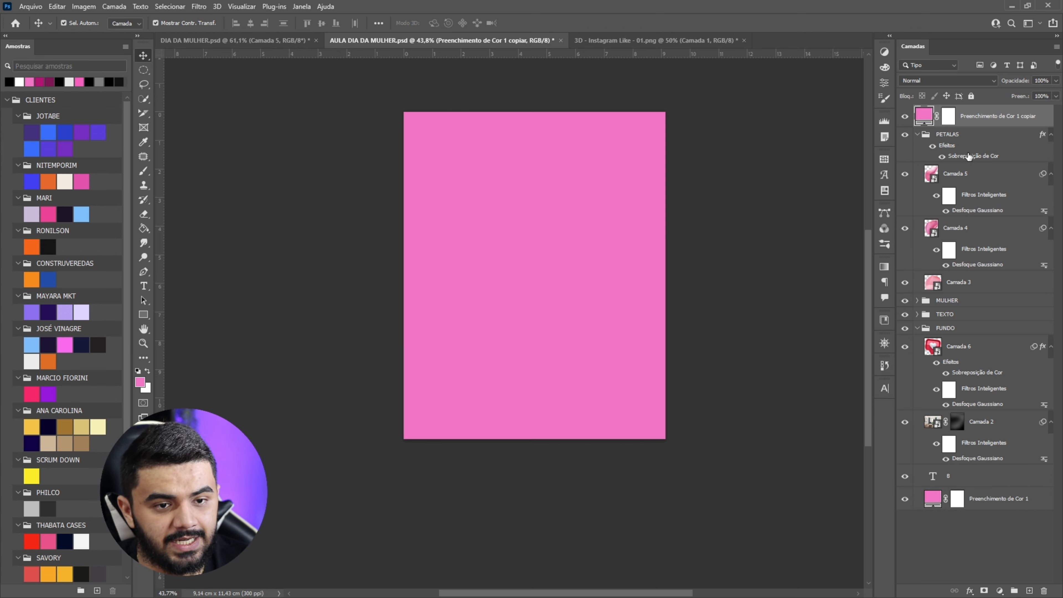
# Collapse the PETALAS and FUNDO groups and set the blend mode of the colour fill copy to Divisão.
pyautogui.click(918, 134)
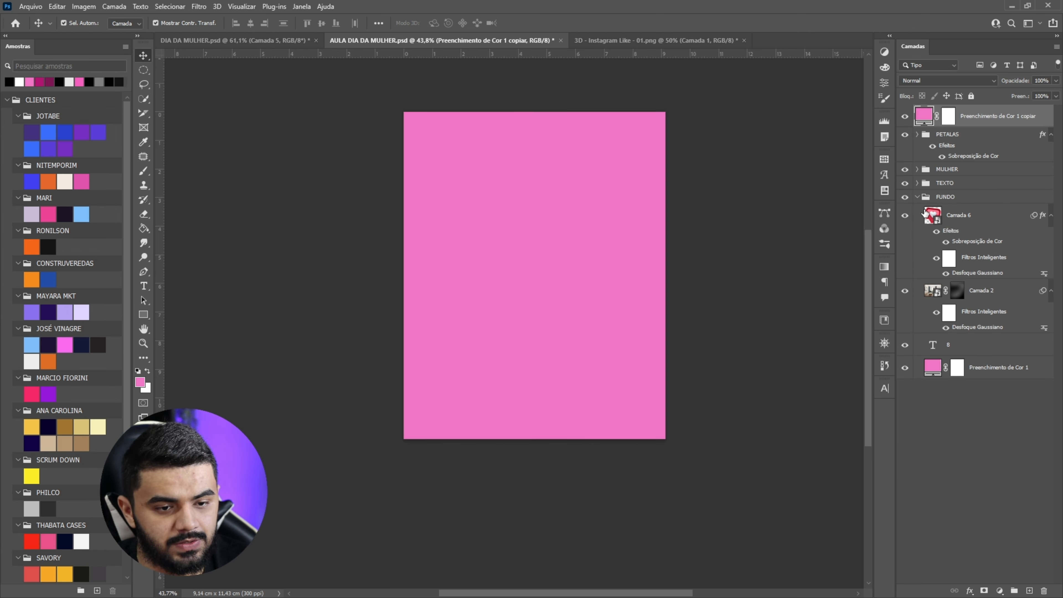
pyautogui.click(917, 197)
pyautogui.click(932, 82)
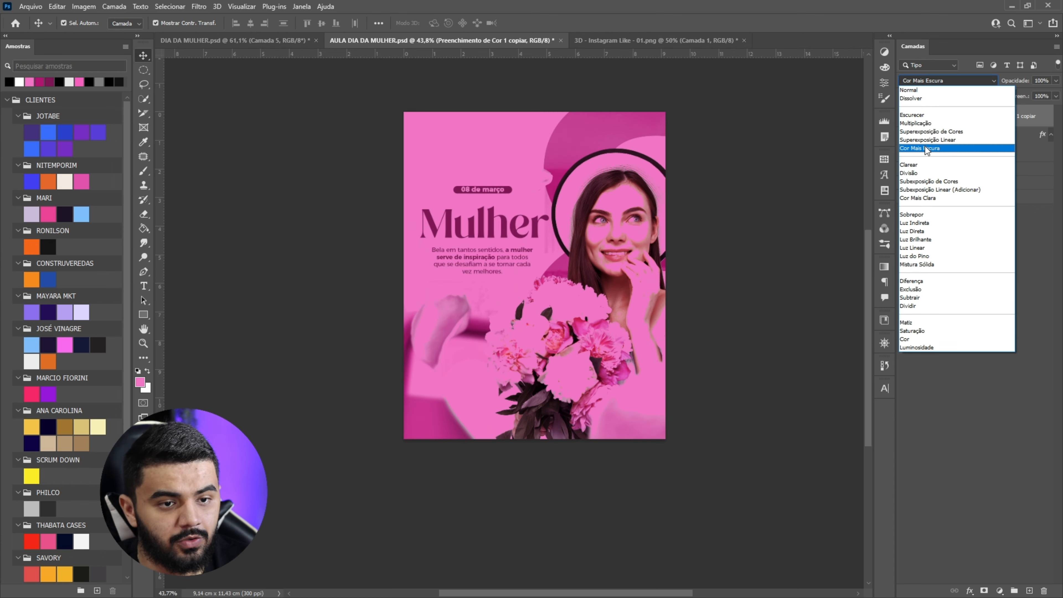
pyautogui.click(945, 171)
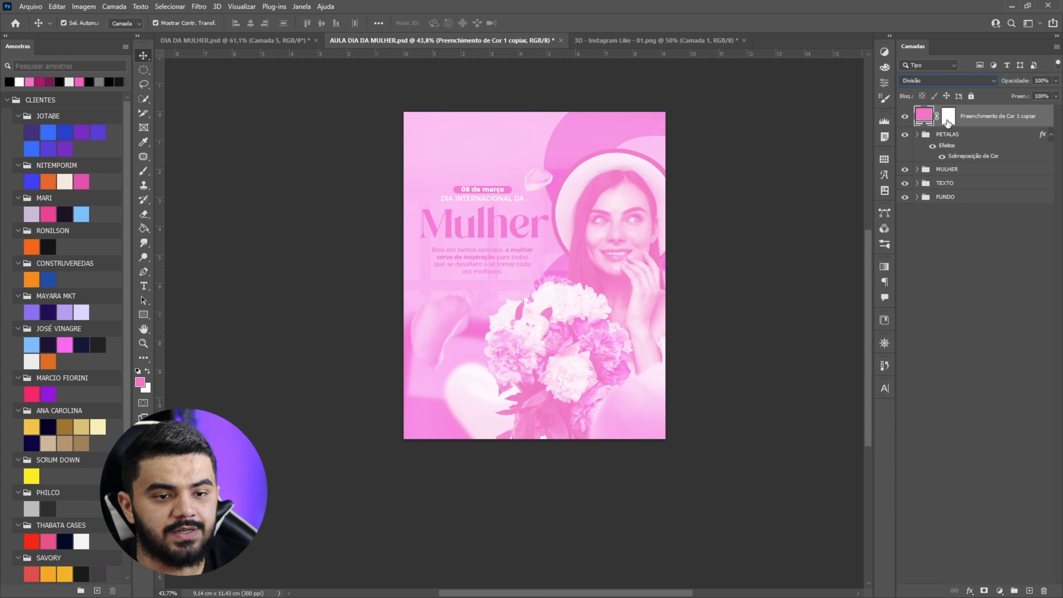
# Invert the colour fill copy's mask to black and set up a white brush with 84% flow.
pyautogui.click(948, 118)
pyautogui.hotkey('ctrl', 'i')
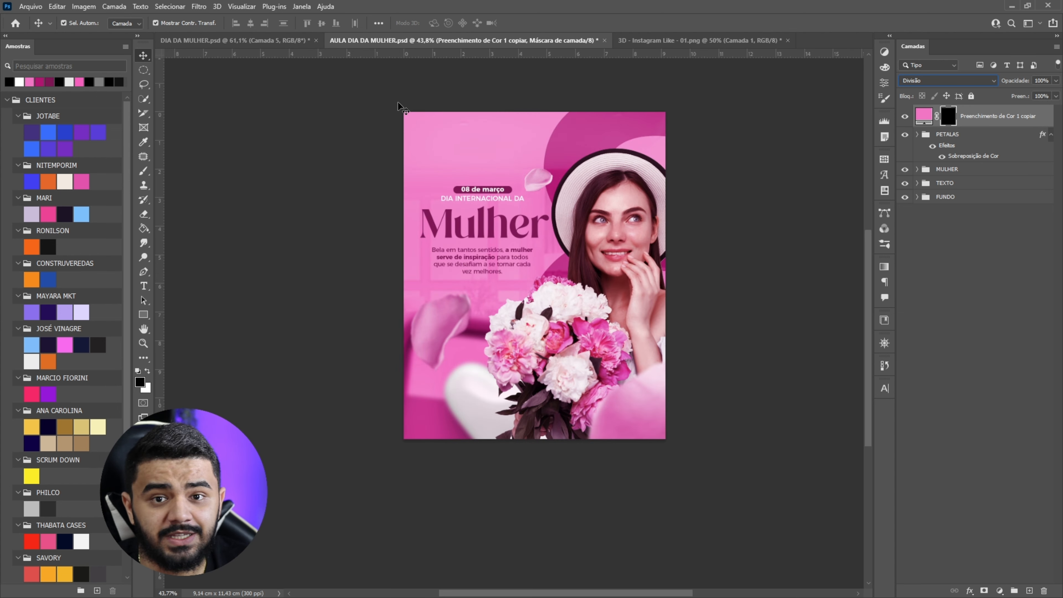
pyautogui.click(145, 171)
pyautogui.scroll(3, 537, 278)
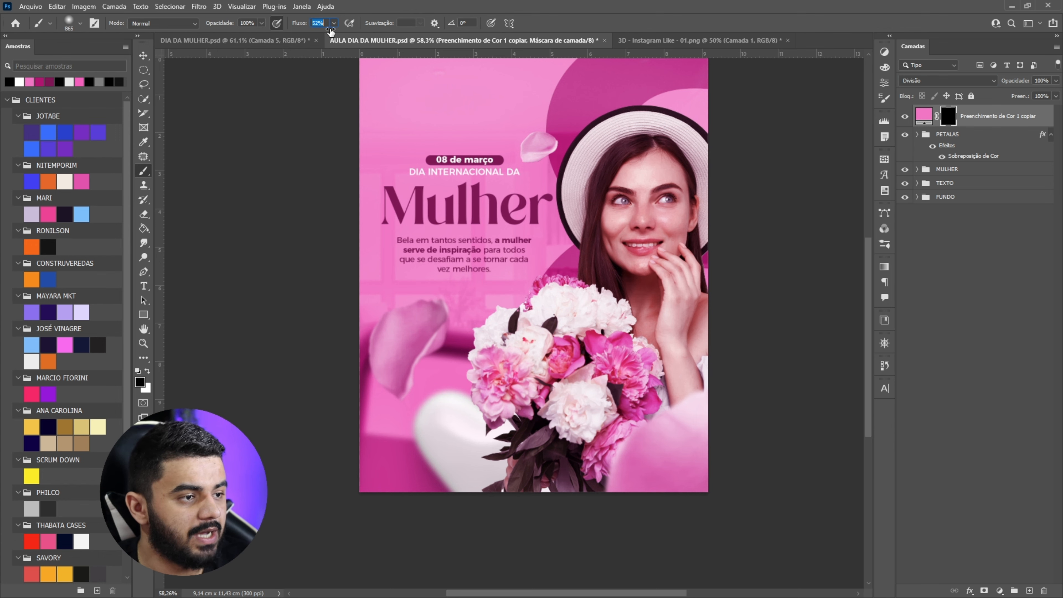
pyautogui.moveTo(350, 35); pyautogui.dragTo(349, 36)
pyautogui.scroll(3, 669, 221)
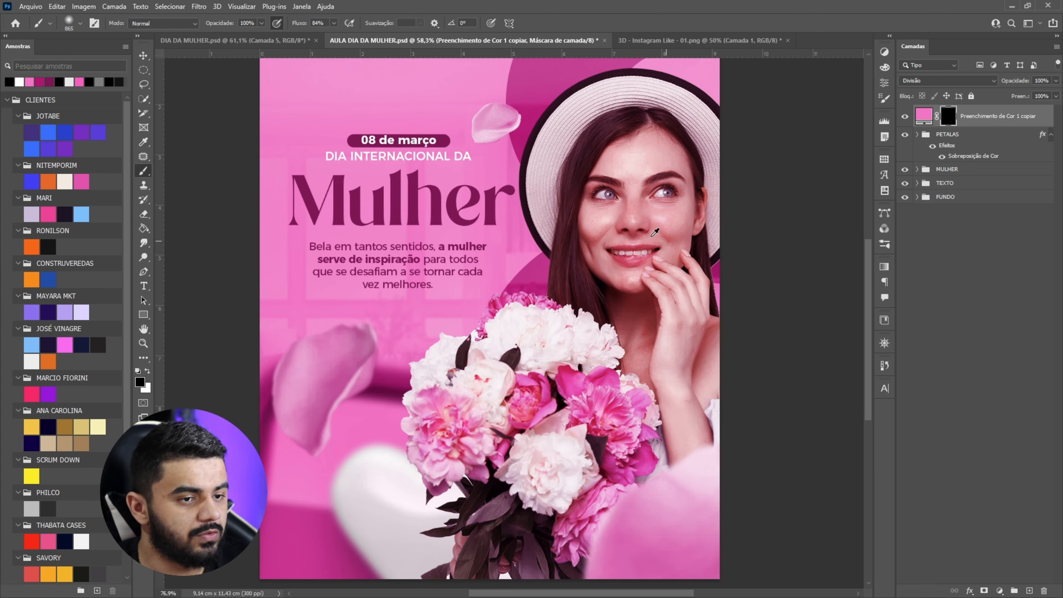
pyautogui.scroll(-5, 534, 209)
pyautogui.press('x')
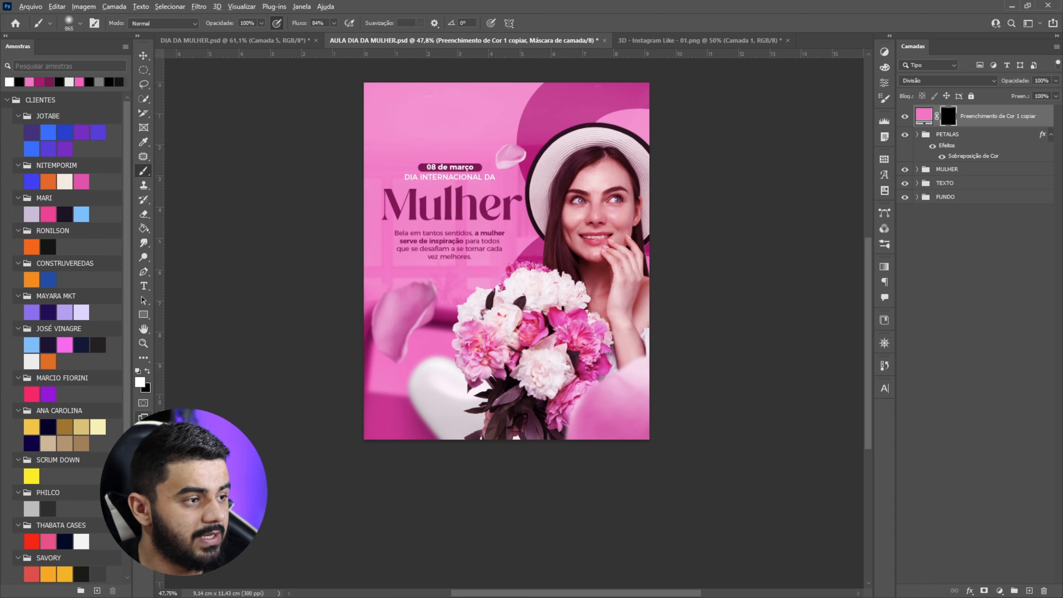
# Replace the colour fill copy's painted layer mask with a new, fully black mask.
pyautogui.scroll(2, 513, 198)
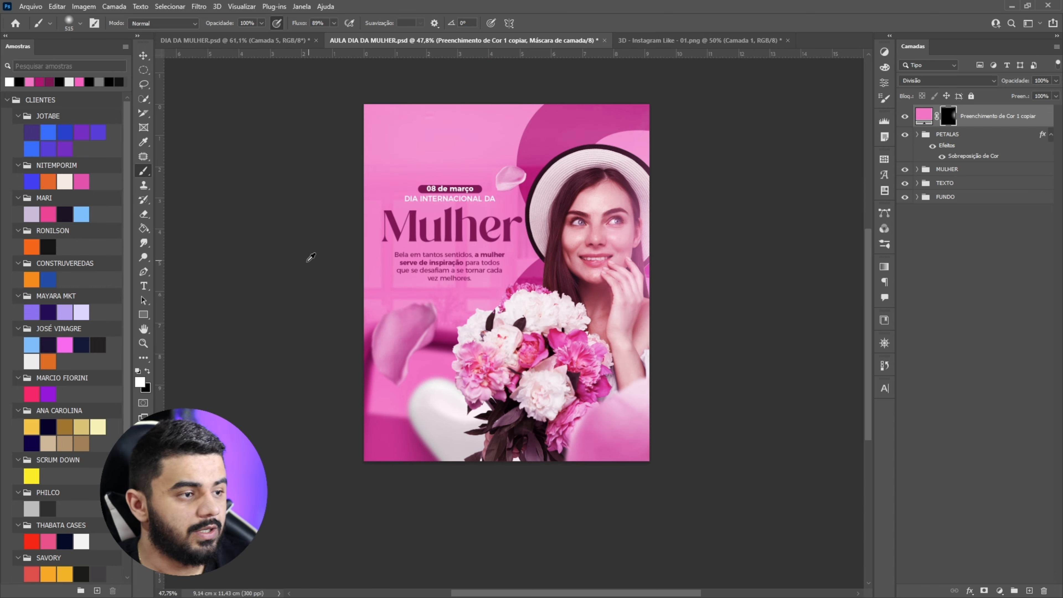
pyautogui.scroll(2, 183, 323)
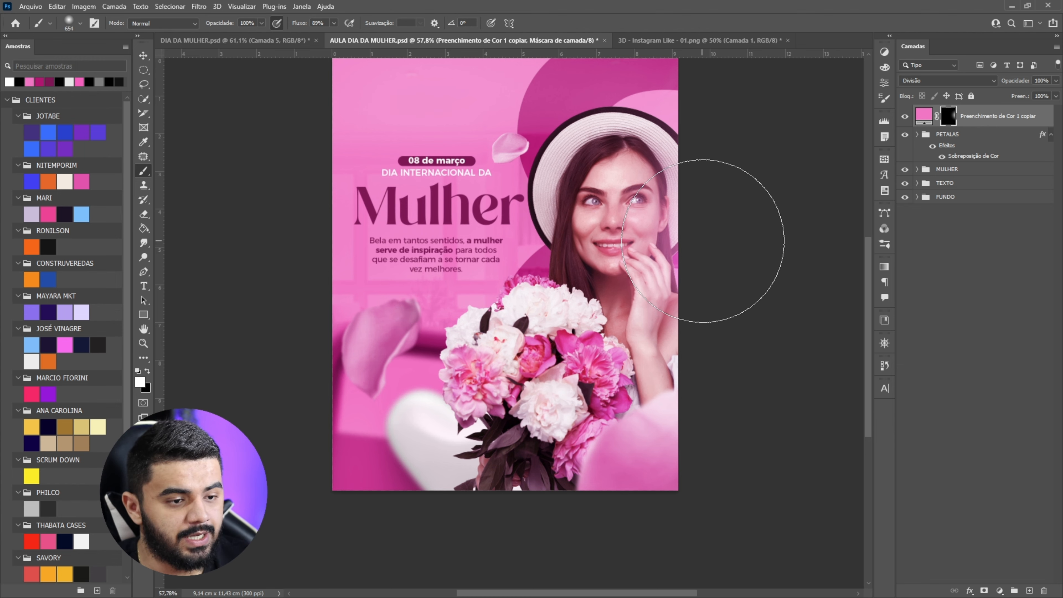
pyautogui.rightClick(701, 245)
pyautogui.click(964, 120)
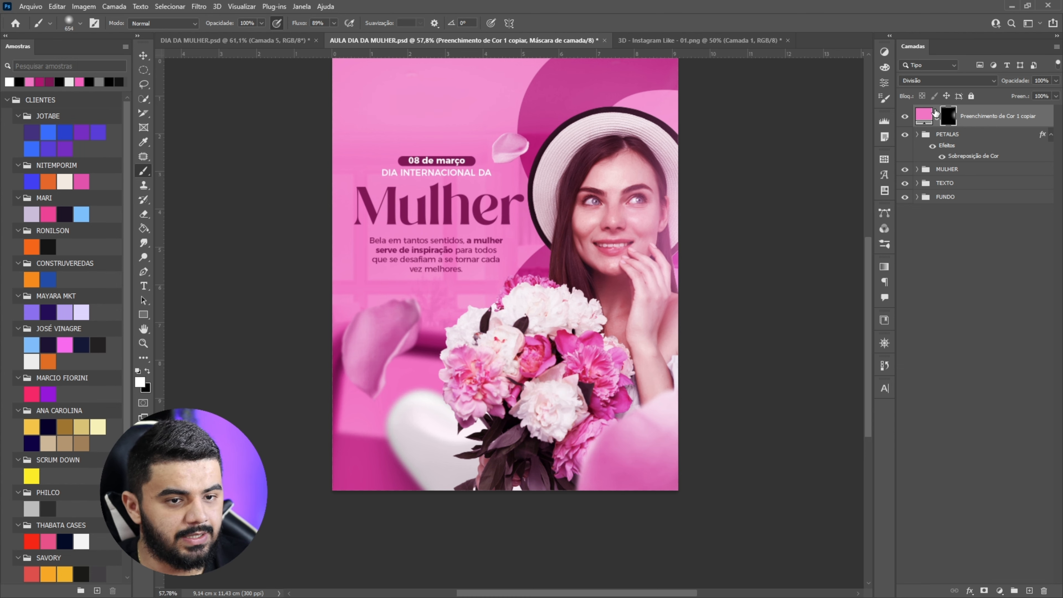
pyautogui.click(1045, 589)
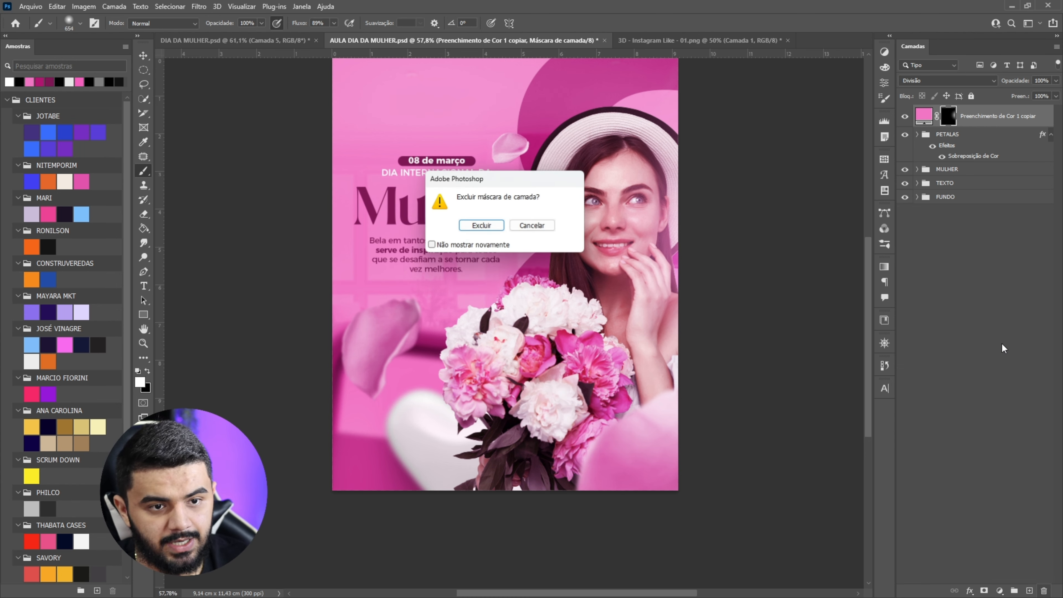
pyautogui.click(516, 226)
pyautogui.keyDown('alt'); pyautogui.click(984, 590); pyautogui.keyUp('alt')
# Paint a soft white spot on the mask at the poster's right edge to light the woman's side.
pyautogui.scroll(4, 686, 369)
pyautogui.moveTo(705, 292); pyautogui.dragTo(716, 293)
pyautogui.hotkey('ctrl', 'z')
pyautogui.moveTo(652, 290); pyautogui.dragTo(657, 293)
pyautogui.scroll(-4, 652, 291)
pyautogui.click(710, 288)
pyautogui.scroll(5, 629, 306)
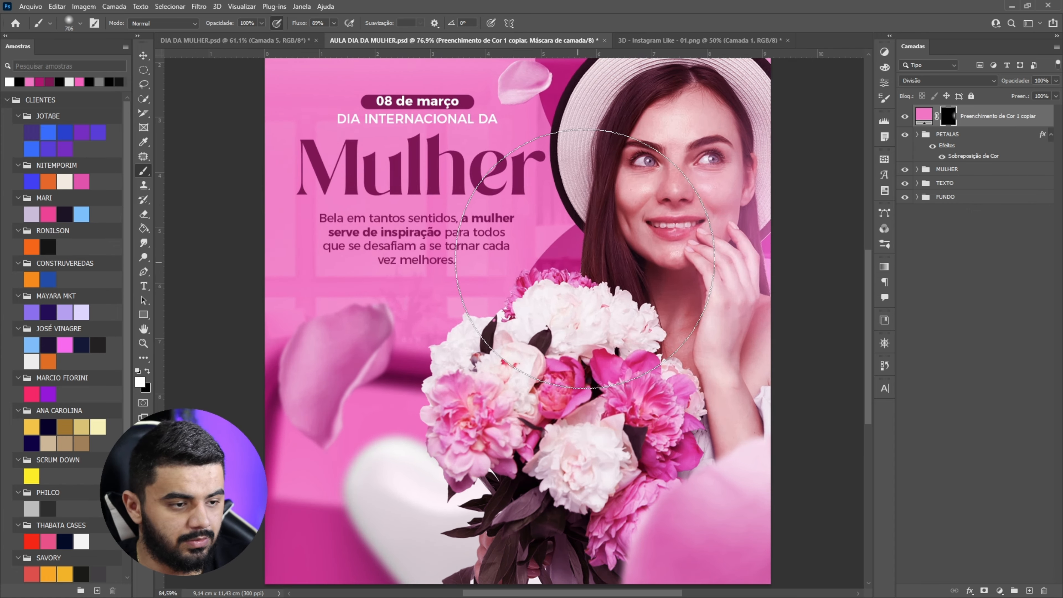
# Paint a soft glow on the mask between the Mulher text, the woman's hair and the bouquet.
pyautogui.moveTo(585, 256)
pyautogui.mouseDown()
pyautogui.moveTo(538, 254)
pyautogui.moveTo(568, 229)
pyautogui.mouseUp()
pyautogui.click(559, 238)
pyautogui.scroll(-5, 606, 256)
pyautogui.hotkey('ctrl', 'z')
pyautogui.click(576, 251)
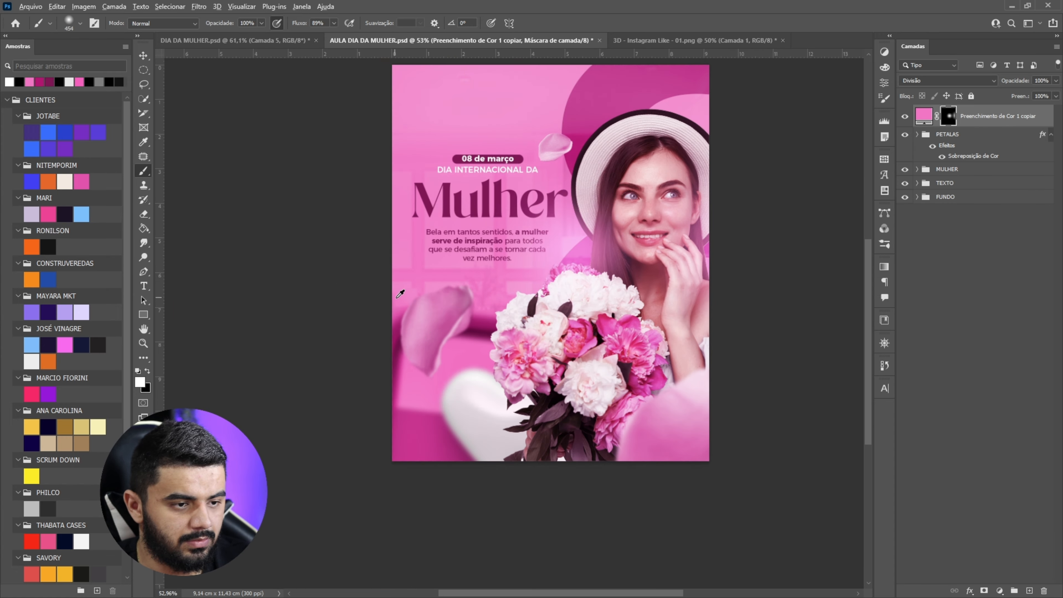
# Paint a soft glow on the mask at the poster's left edge and toggle the glow layer to compare.
pyautogui.moveTo(402, 294); pyautogui.dragTo(456, 293)
pyautogui.click(368, 290)
pyautogui.hotkey('ctrl', 'z')
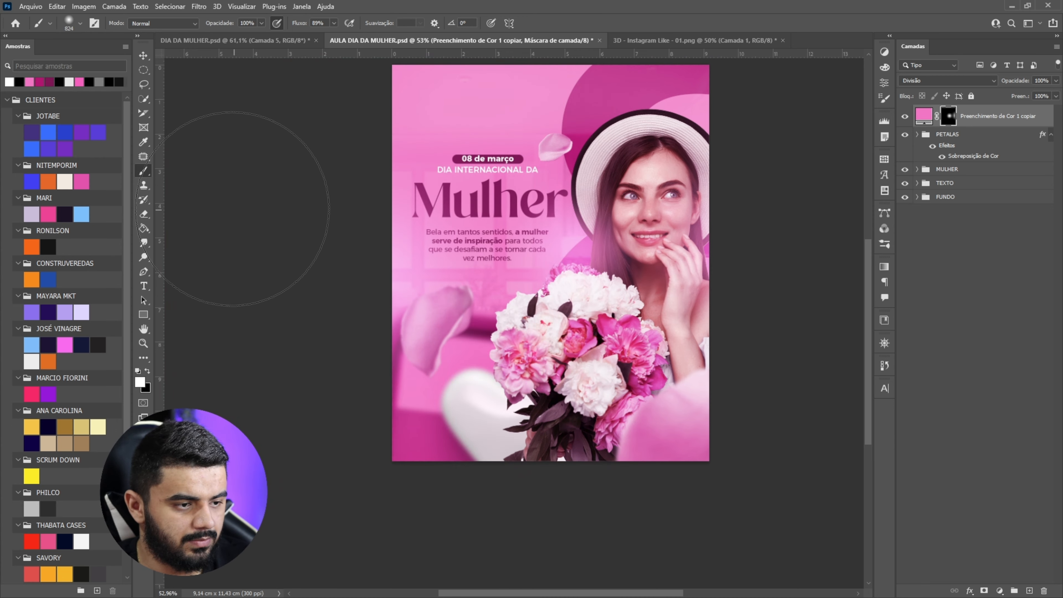
pyautogui.scroll(2, 237, 211)
pyautogui.click(904, 117)
pyautogui.click(904, 117)
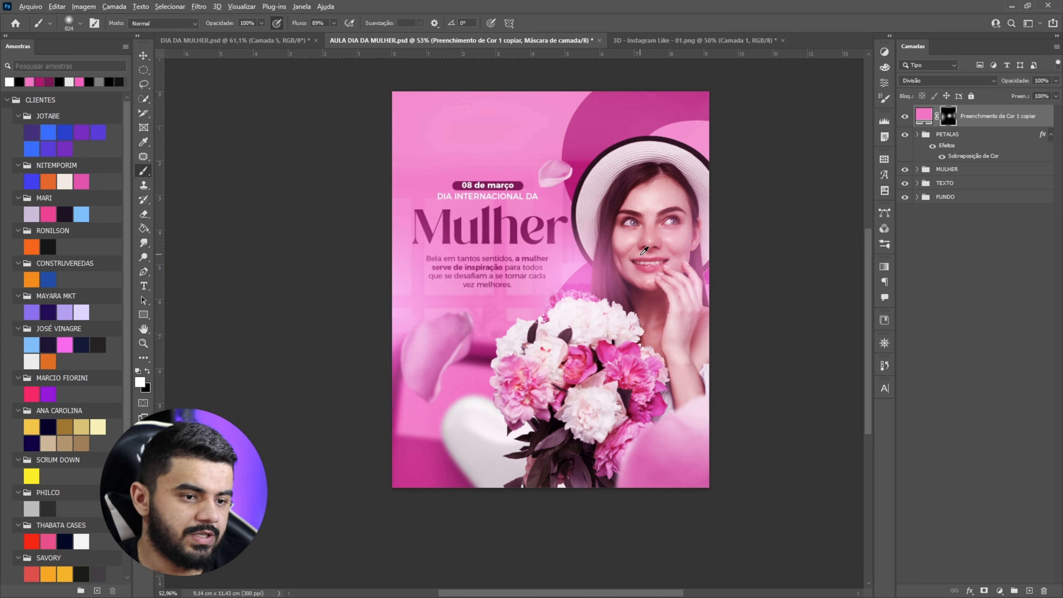
# Add a Curves adjustment above the glow layer, pulling the darker tones down and raising the black point's output to 15.
pyautogui.scroll(3, 638, 192)
pyautogui.click(143, 54)
pyautogui.scroll(-3, 372, 133)
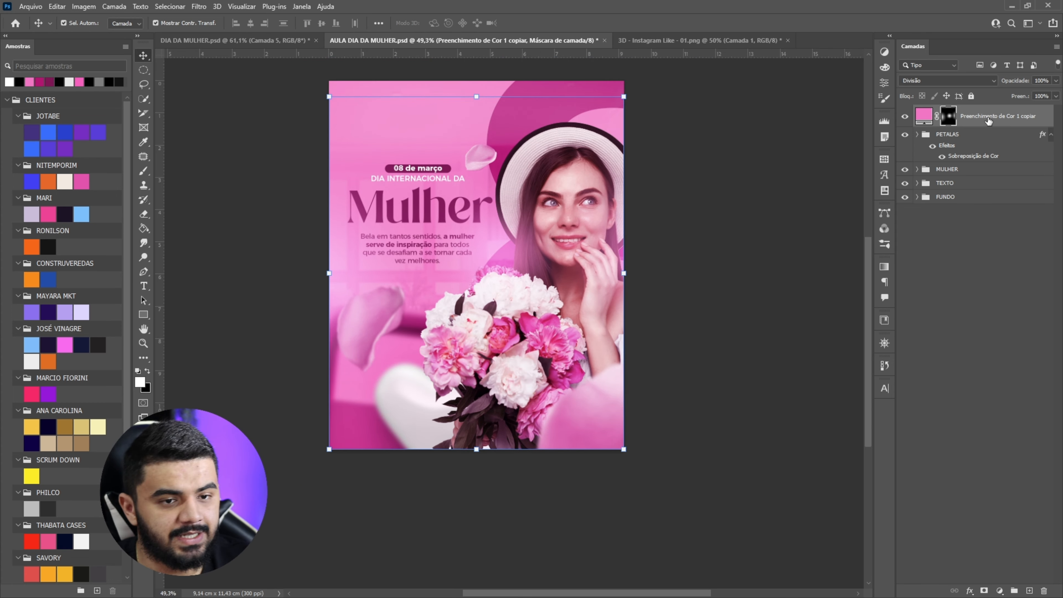
pyautogui.click(922, 121)
pyautogui.click(1001, 590)
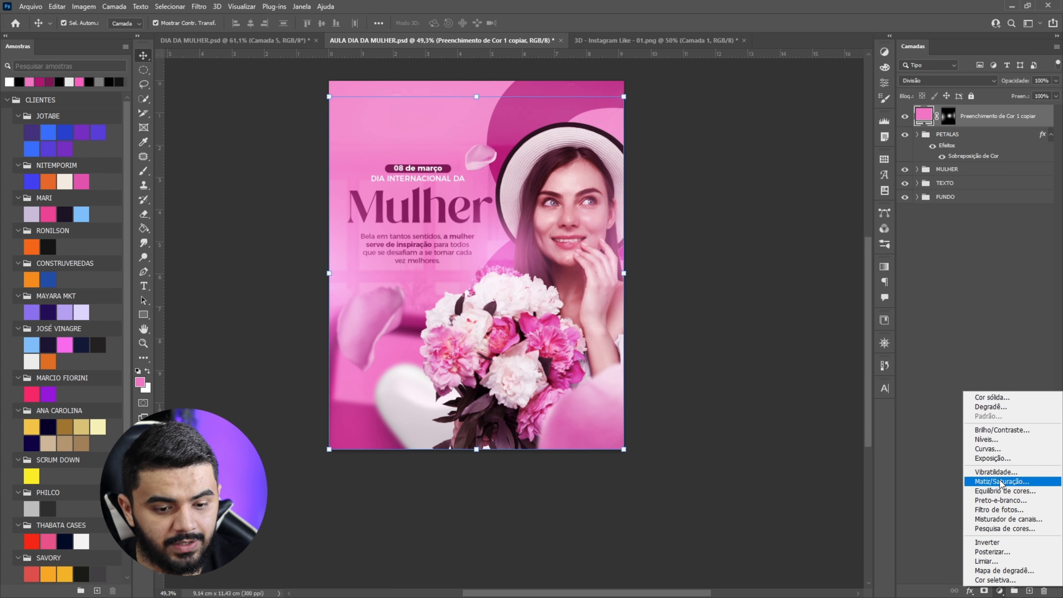
pyautogui.click(992, 450)
pyautogui.click(925, 121)
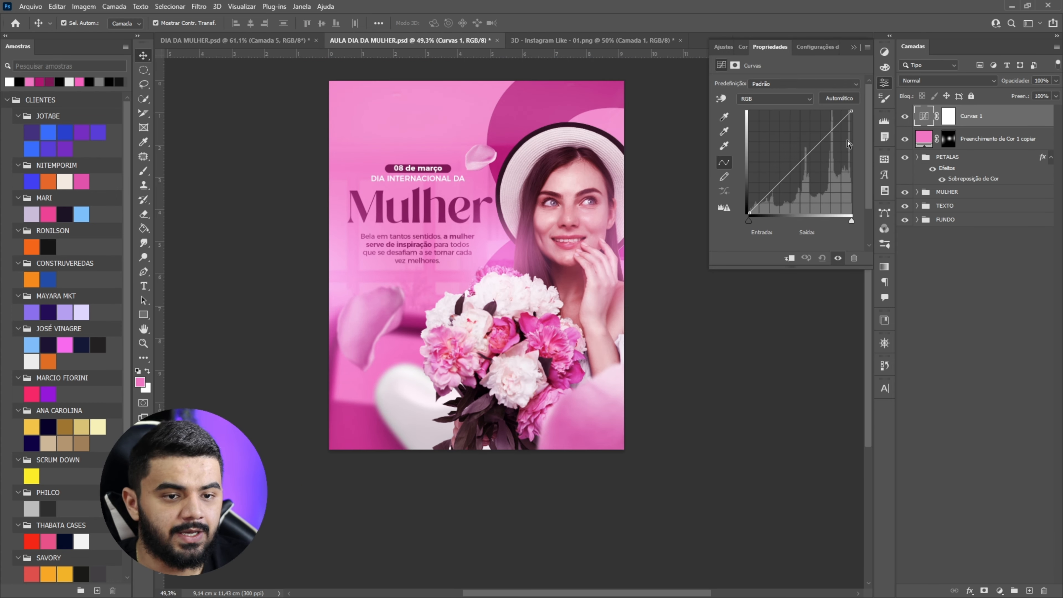
pyautogui.click(779, 183)
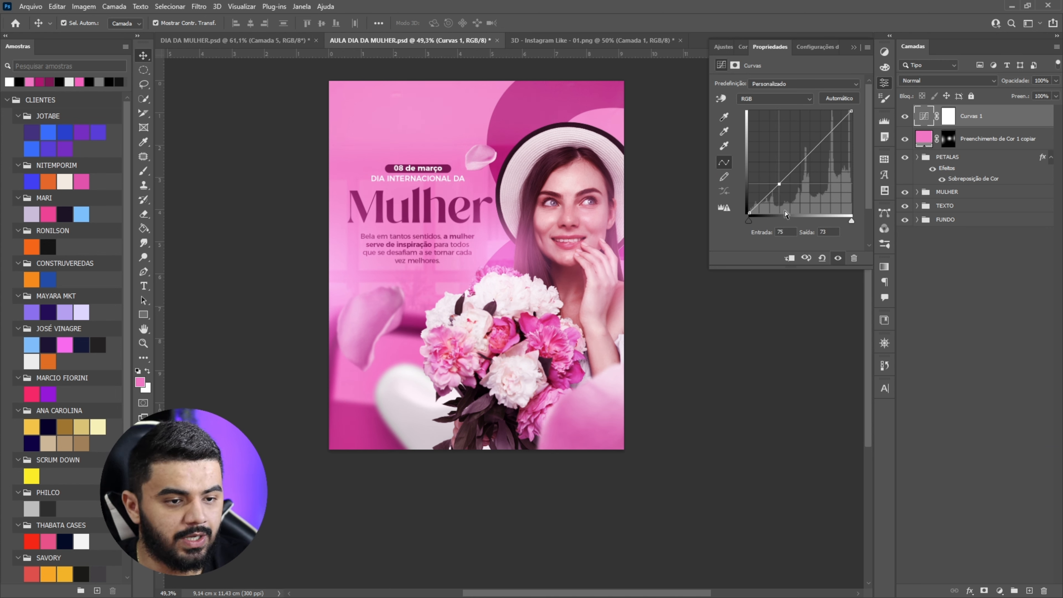
pyautogui.moveTo(781, 183); pyautogui.dragTo(745, 208)
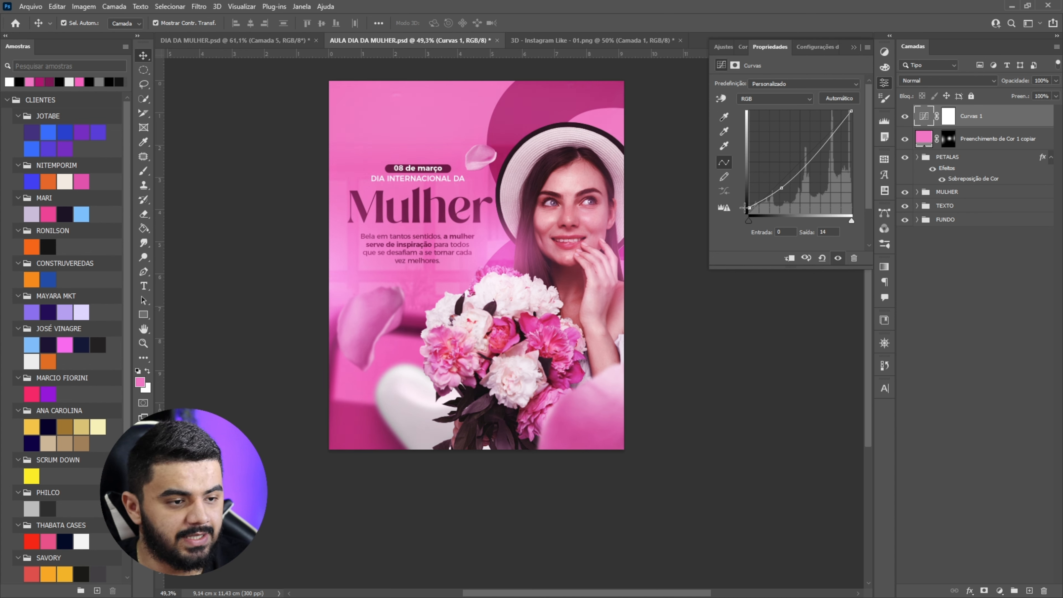
# Set the Curves layer's opacity to 34% and compare the poster with and without it.
pyautogui.click(905, 118)
pyautogui.click(903, 119)
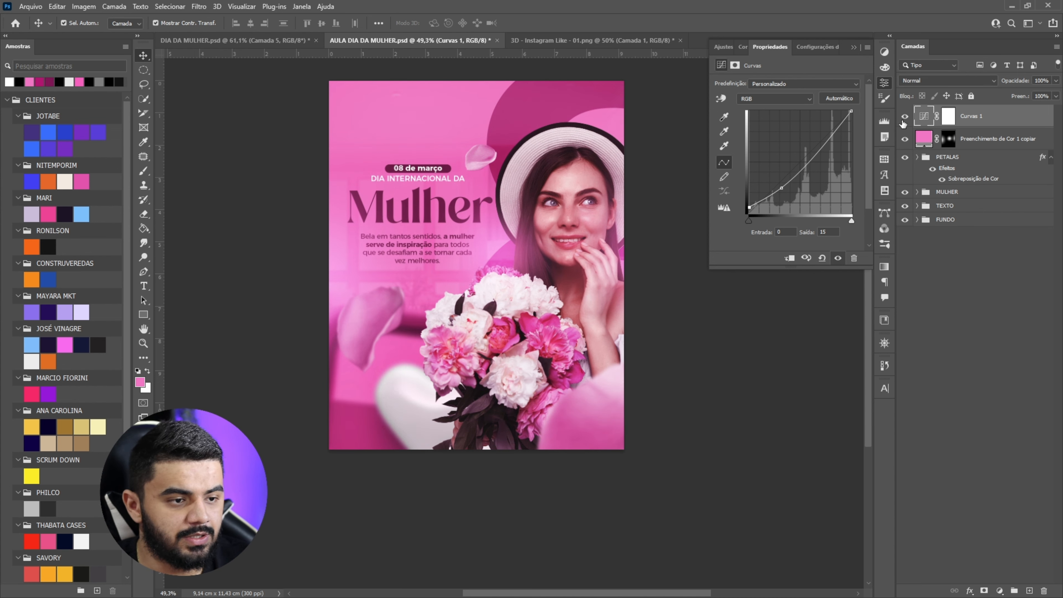
pyautogui.click(1056, 81)
pyautogui.moveTo(1030, 96); pyautogui.dragTo(1008, 98)
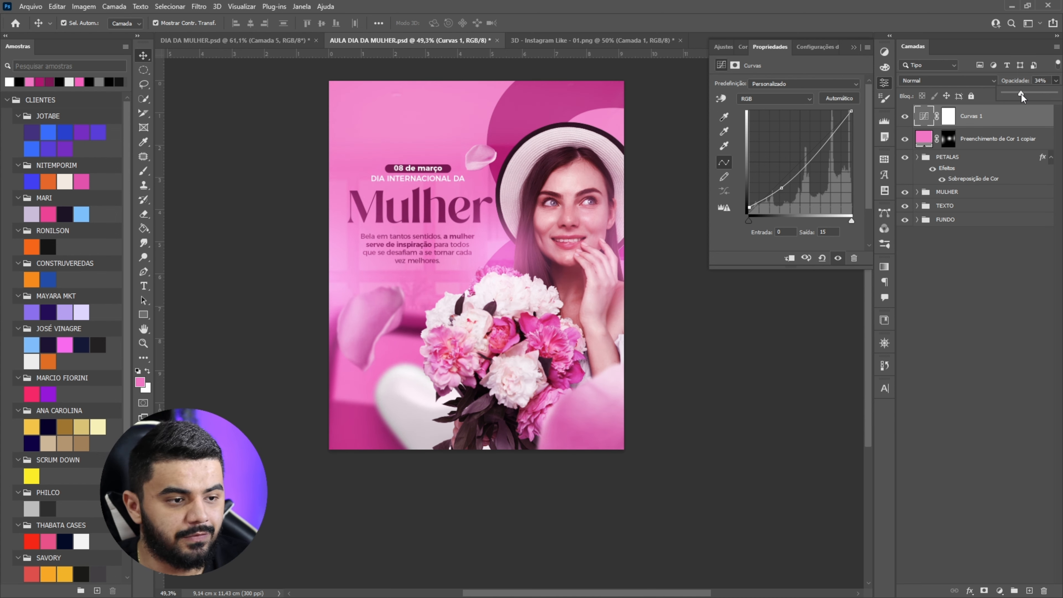
pyautogui.click(905, 120)
pyautogui.click(905, 120)
pyautogui.scroll(1, 498, 260)
pyautogui.scroll(3, 458, 258)
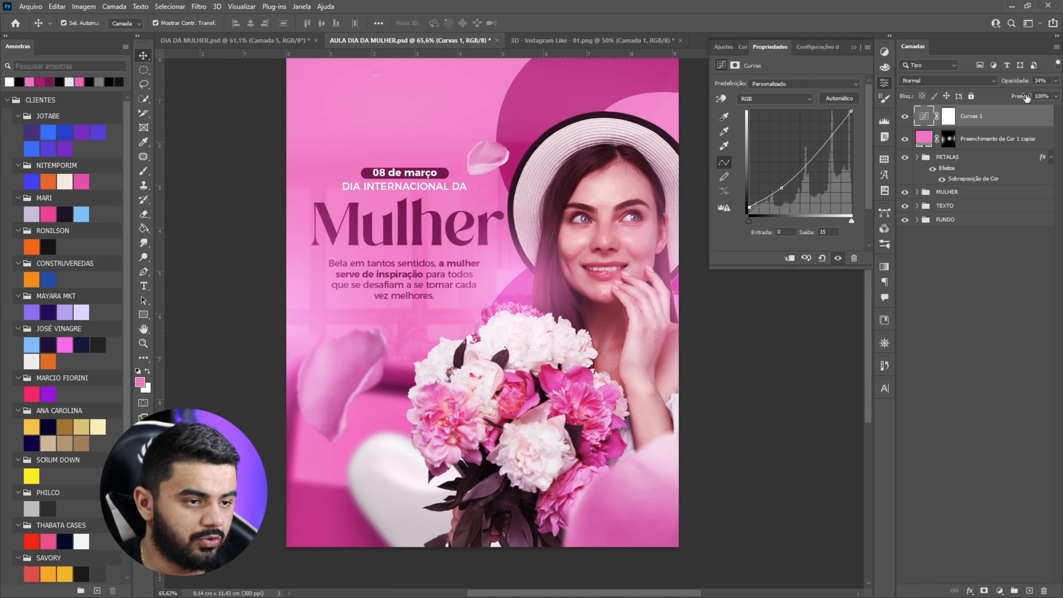
# Add a Color Lookup adjustment layer with the 3Strip.look 3DLUT and set its opacity to 37%.
pyautogui.click(998, 590)
pyautogui.click(1000, 529)
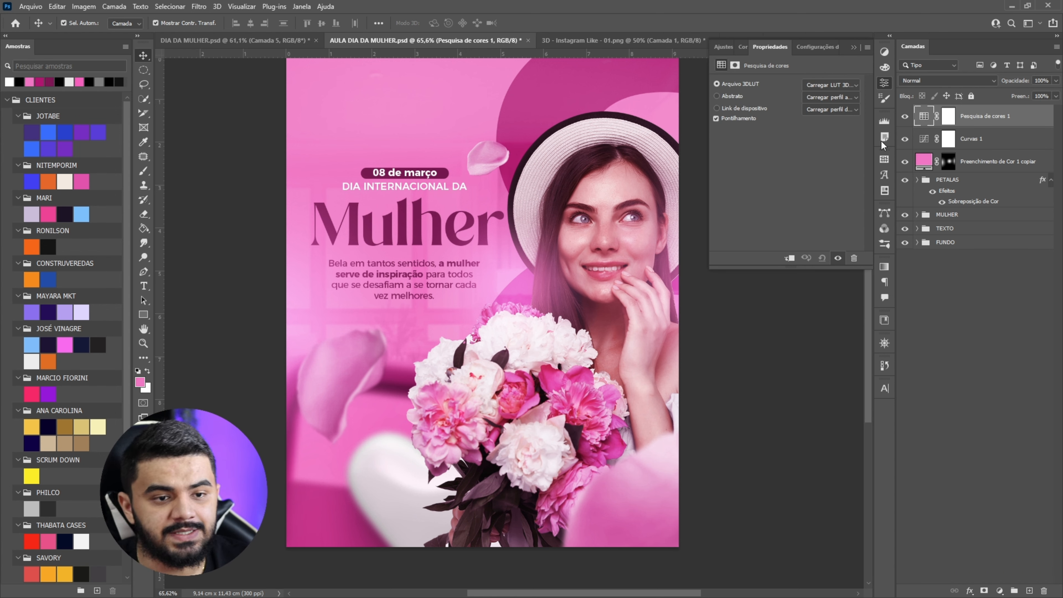
pyautogui.click(838, 85)
pyautogui.click(820, 141)
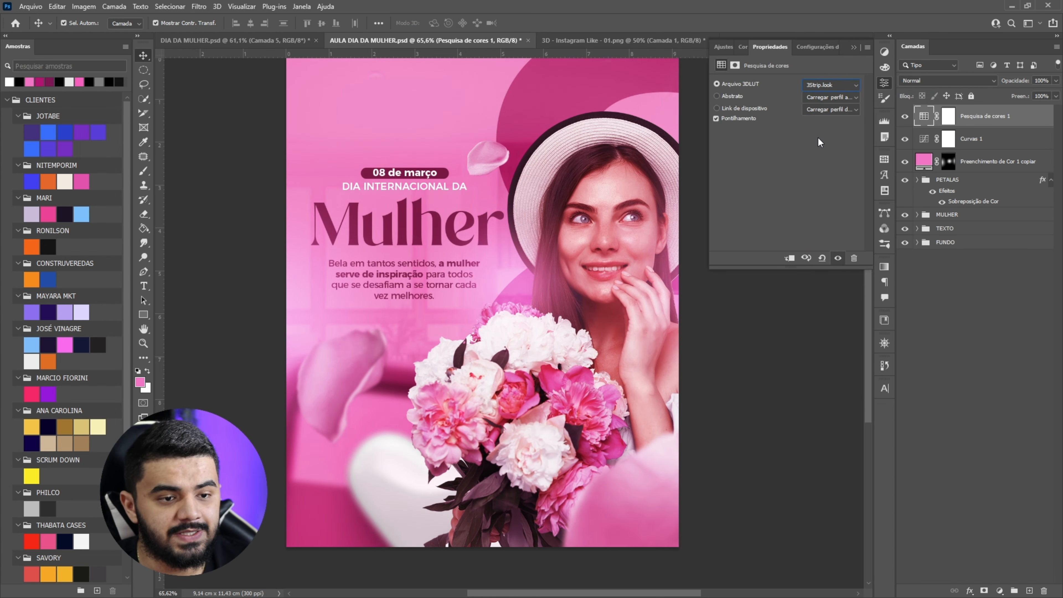
pyautogui.click(822, 140)
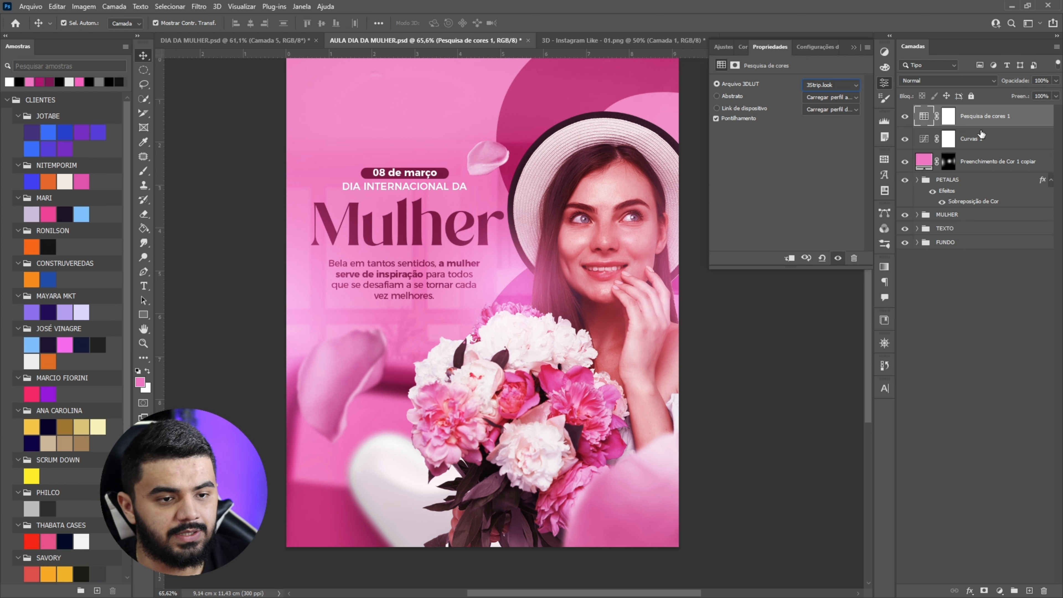
pyautogui.click(1055, 81)
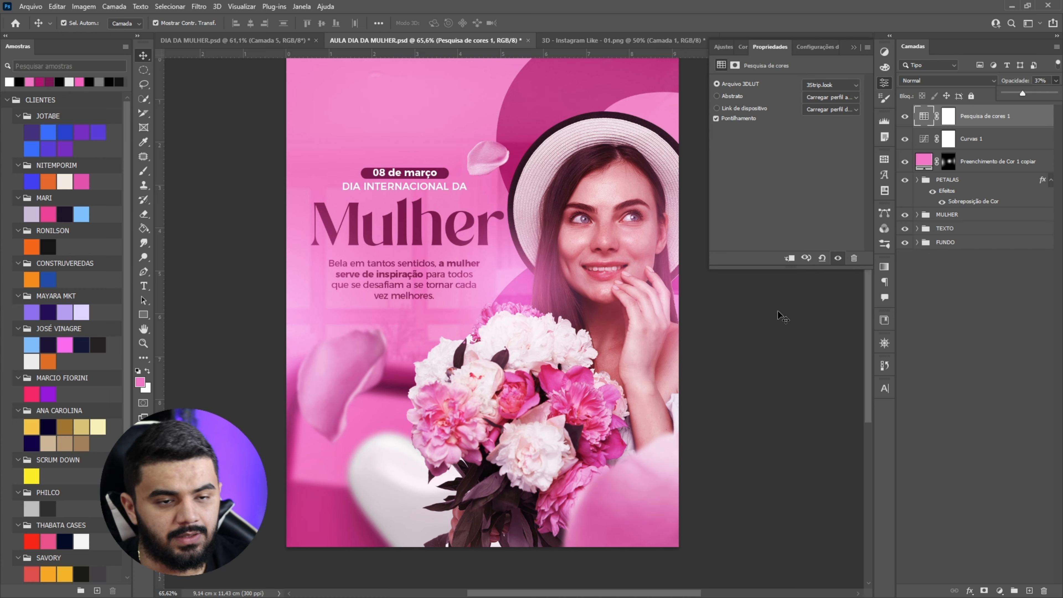
pyautogui.click(760, 332)
pyautogui.scroll(-1, 523, 251)
# Add a solid colour fill layer above the Color Lookup layer in neutral grey with hue 0, saturation 0 and brightness 50%.
pyautogui.click(977, 118)
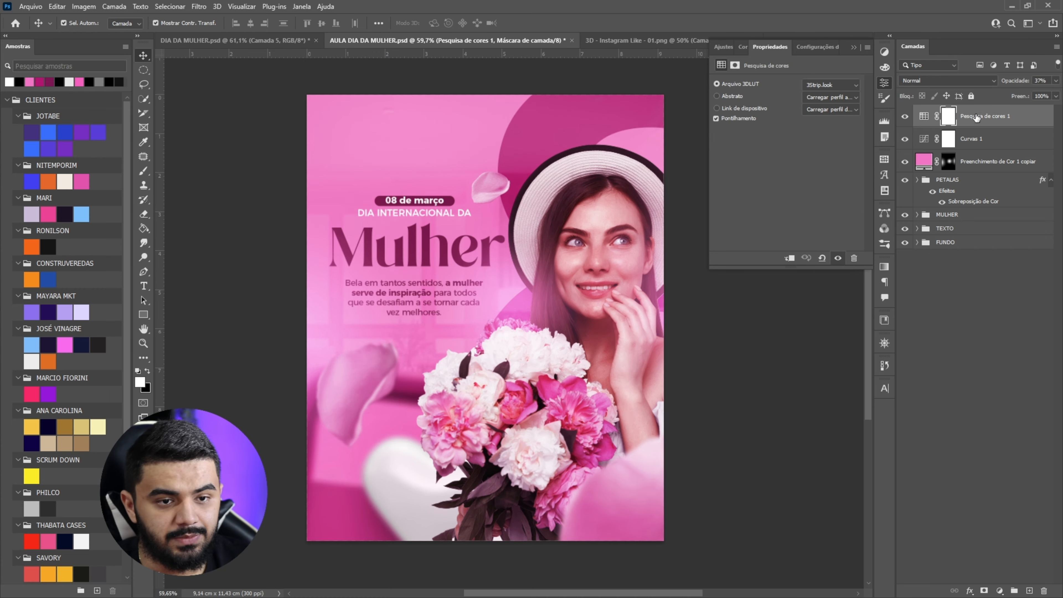
pyautogui.click(1000, 591)
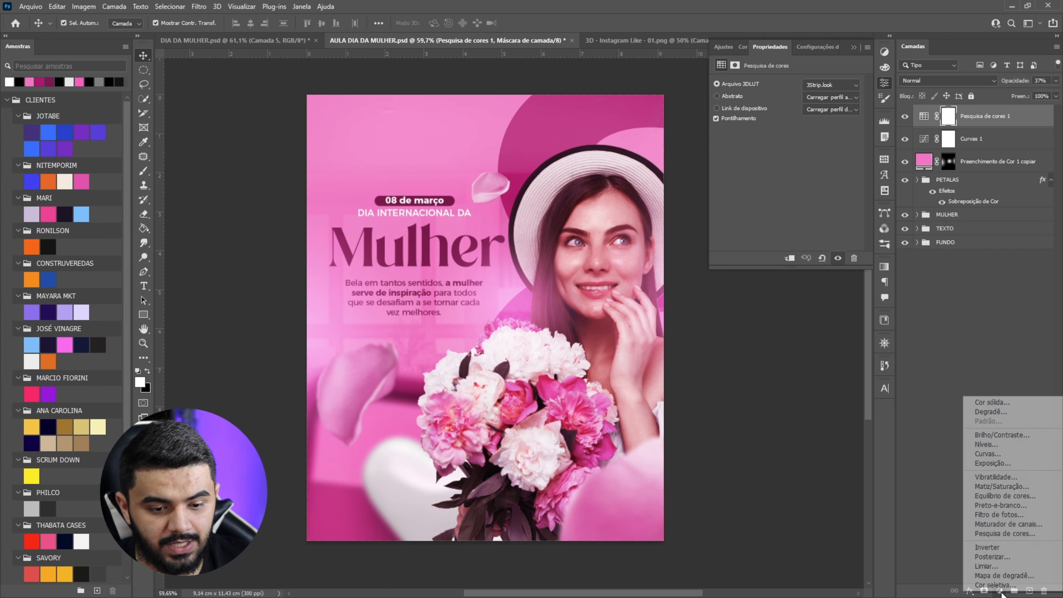
pyautogui.click(1003, 405)
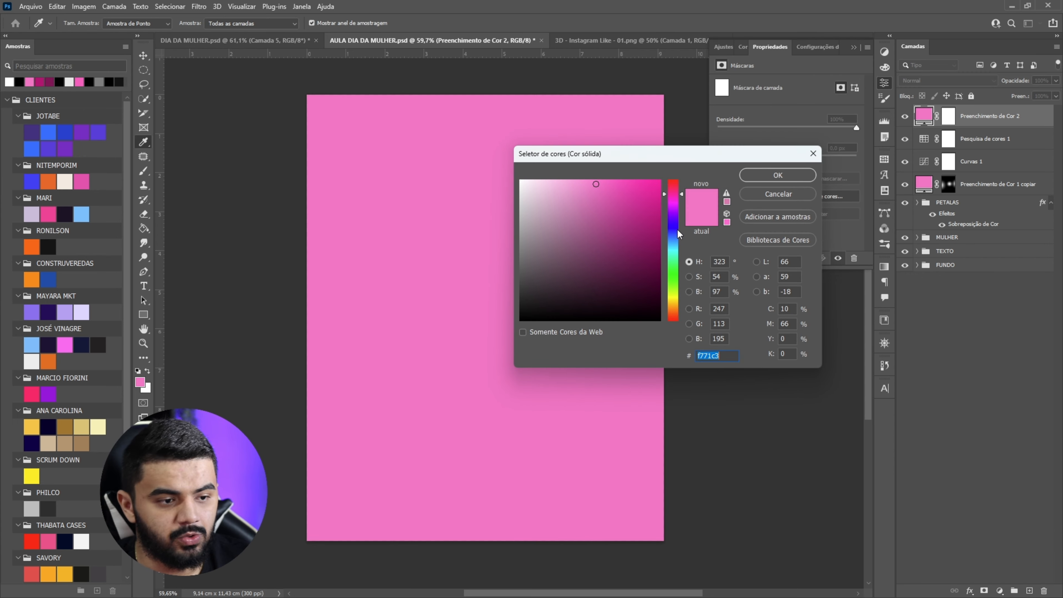
pyautogui.click(672, 228)
pyautogui.click(518, 253)
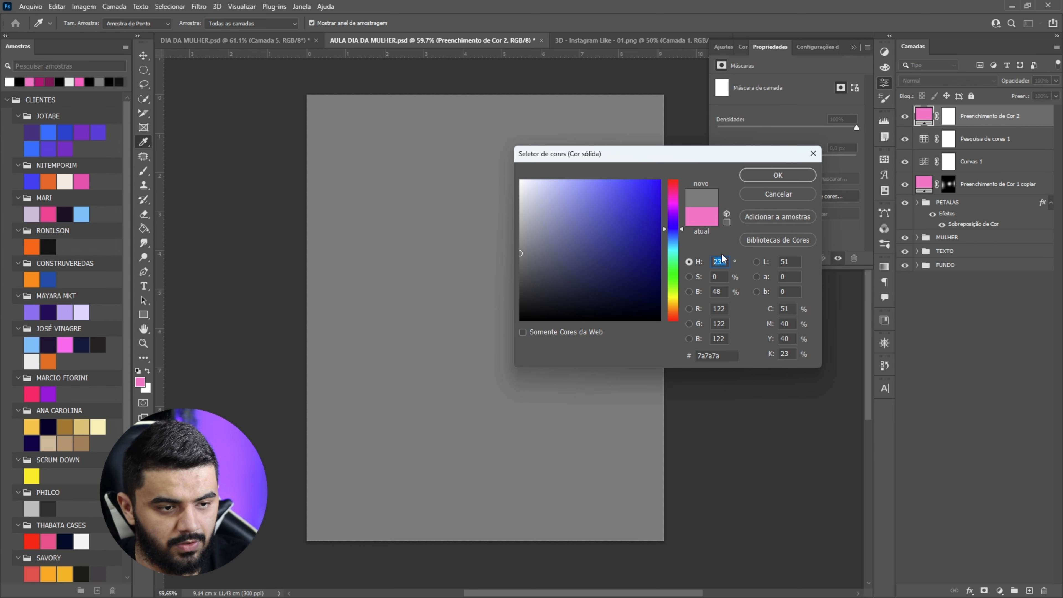
pyautogui.write('0')
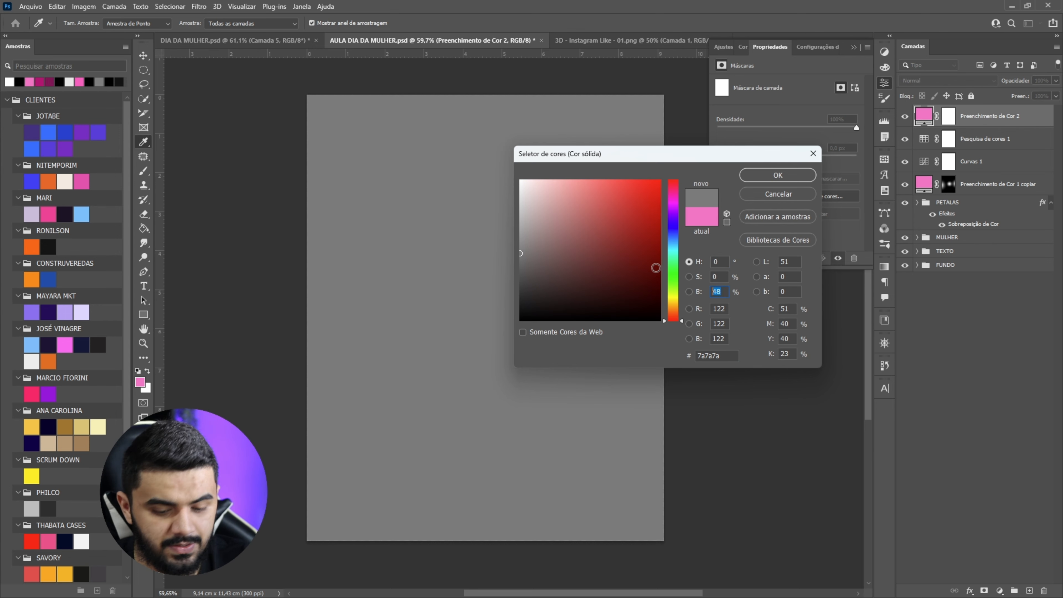
pyautogui.write('50')
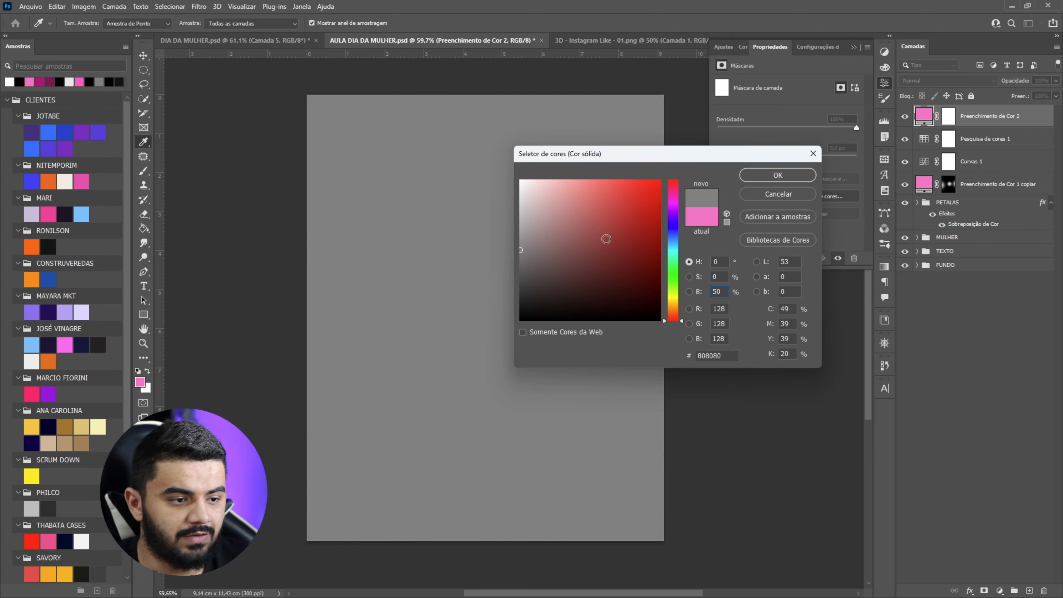
pyautogui.click(770, 179)
# Apply 8% uniform Add Noise to the grey fill as a smart object and set its blend mode to Overlay (Sobrepor).
pyautogui.click(194, 7)
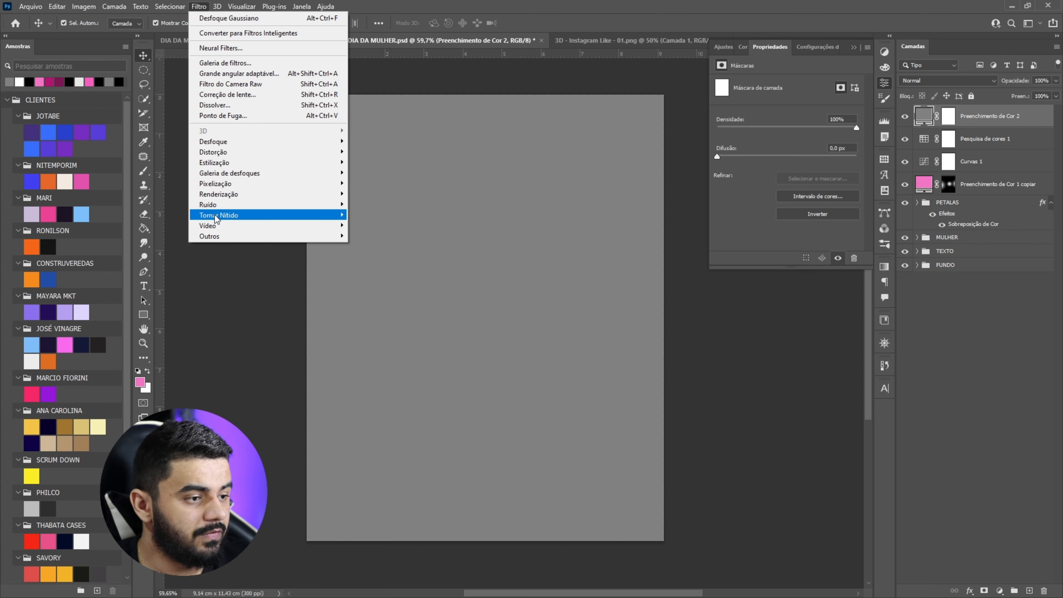
pyautogui.moveTo(268, 209)
pyautogui.click(385, 209)
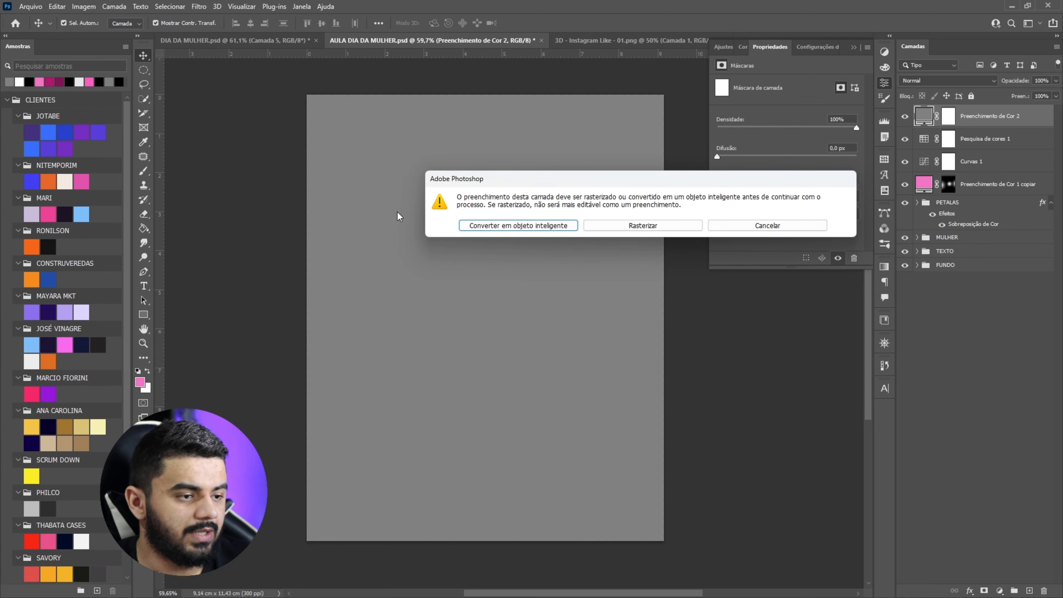
pyautogui.click(508, 227)
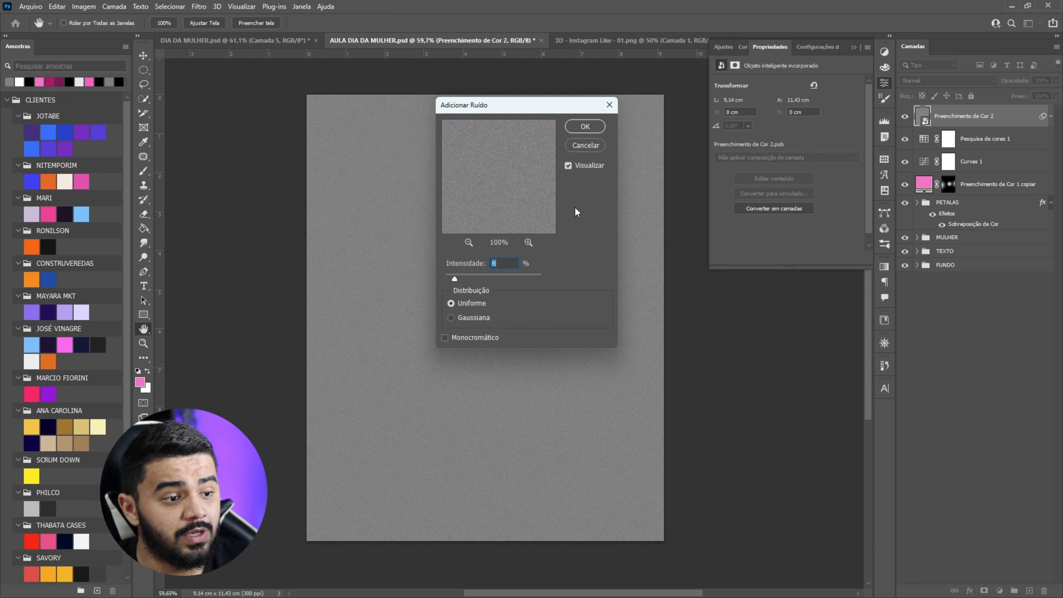
pyautogui.click(588, 127)
pyautogui.click(919, 83)
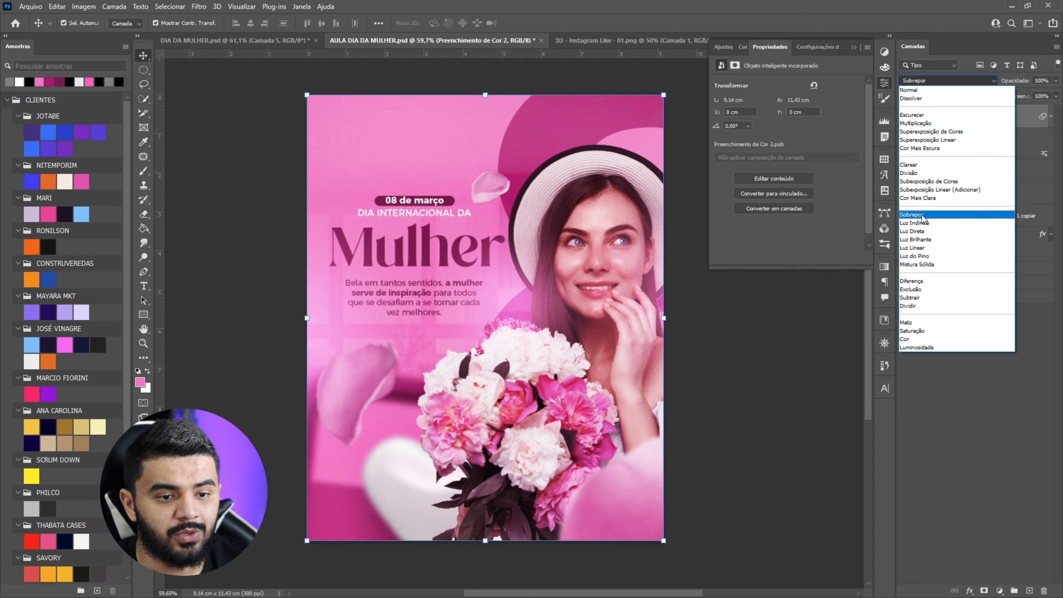
pyautogui.click(925, 217)
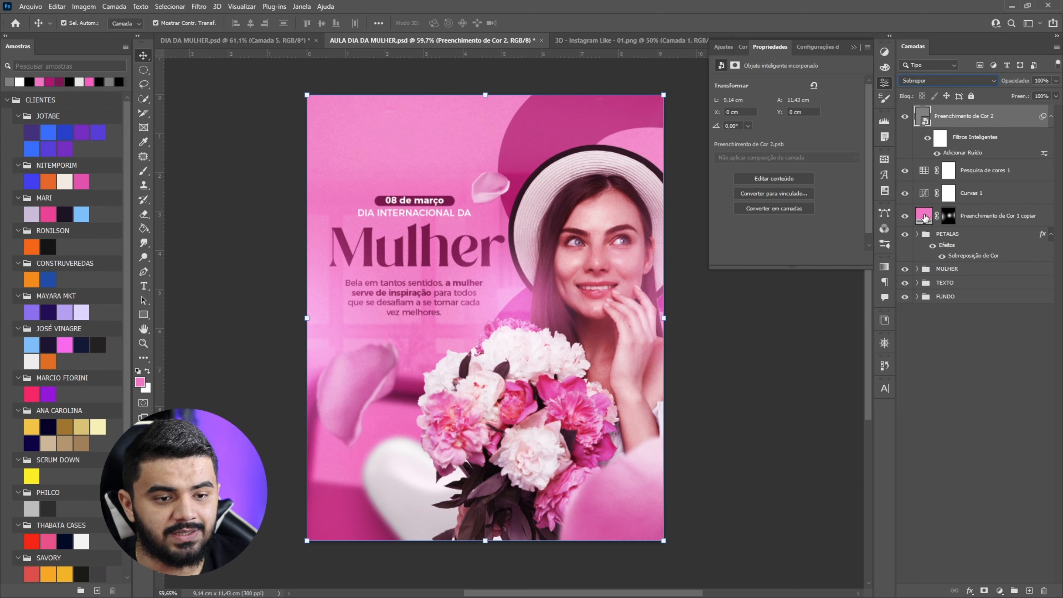
# Group the glow, Curves, Color Lookup and noise layers and name the group EFEITOS.
pyautogui.keyDown('shift'); pyautogui.click(971, 219); pyautogui.keyUp('shift')
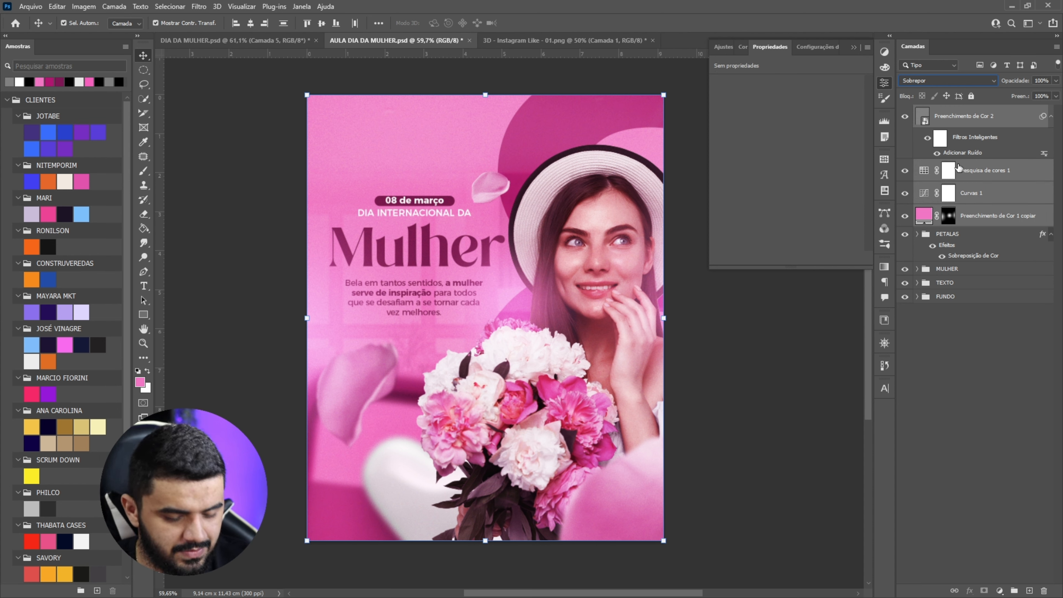
pyautogui.click(953, 331)
pyautogui.click(981, 218)
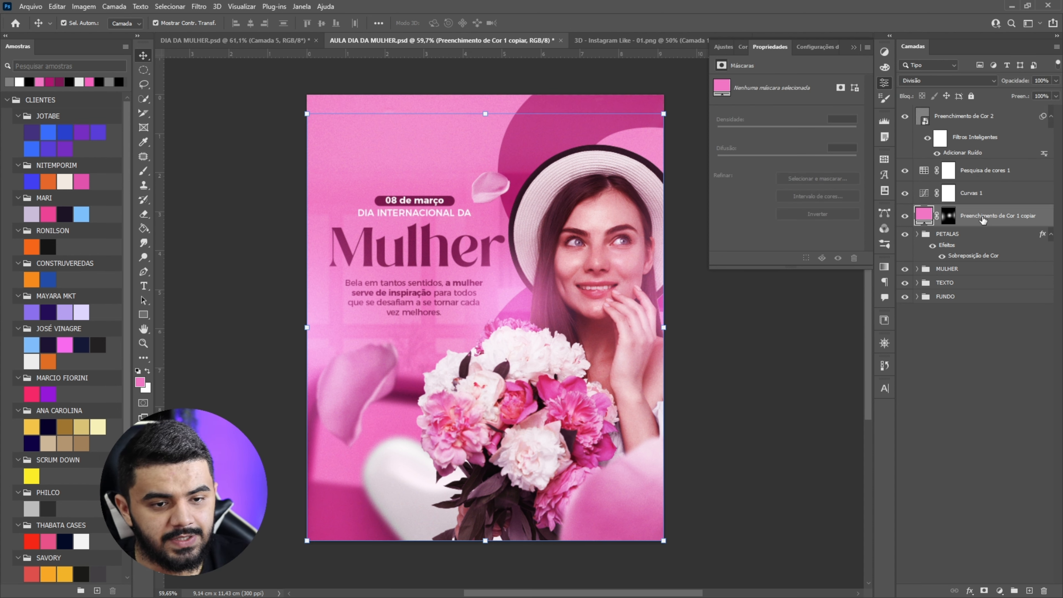
pyautogui.keyDown('shift'); pyautogui.click(987, 121); pyautogui.keyUp('shift')
pyautogui.hotkey('ctrl', 'g')
pyautogui.doubleClick(975, 118)
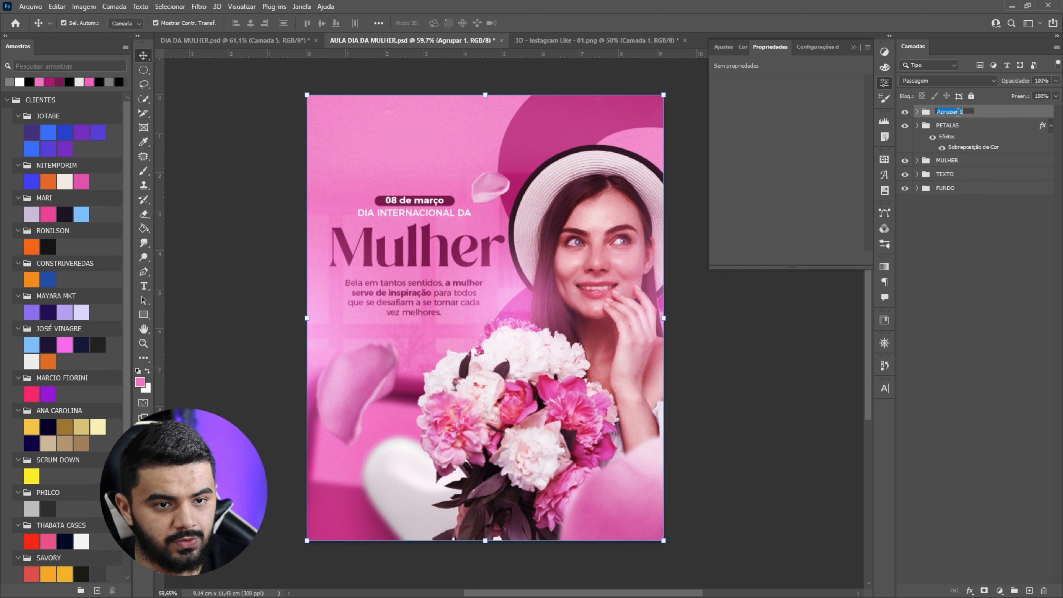
pyautogui.write('eFEITOS')
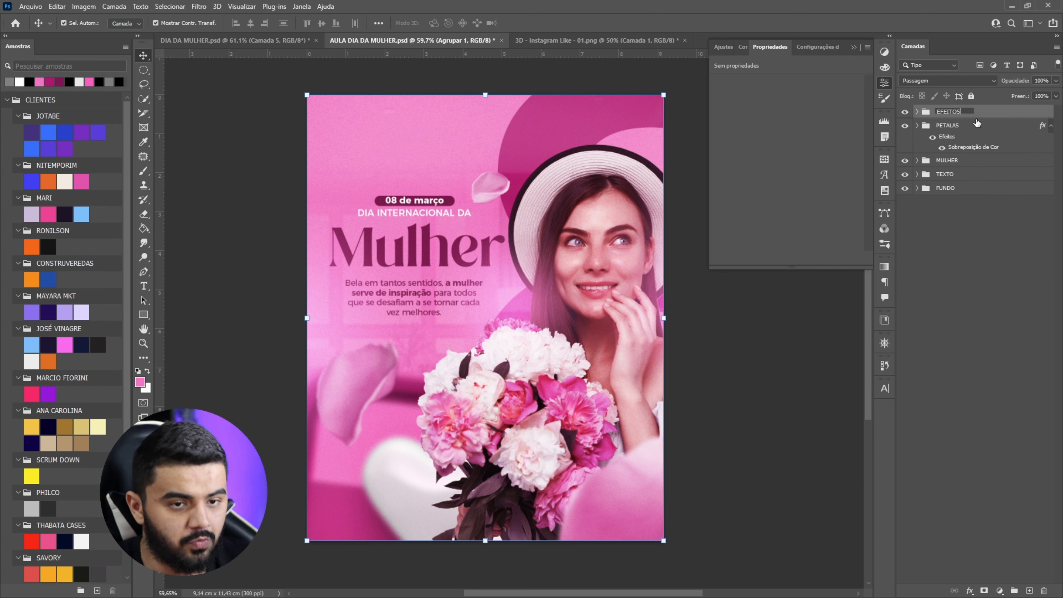
pyautogui.press('Return')
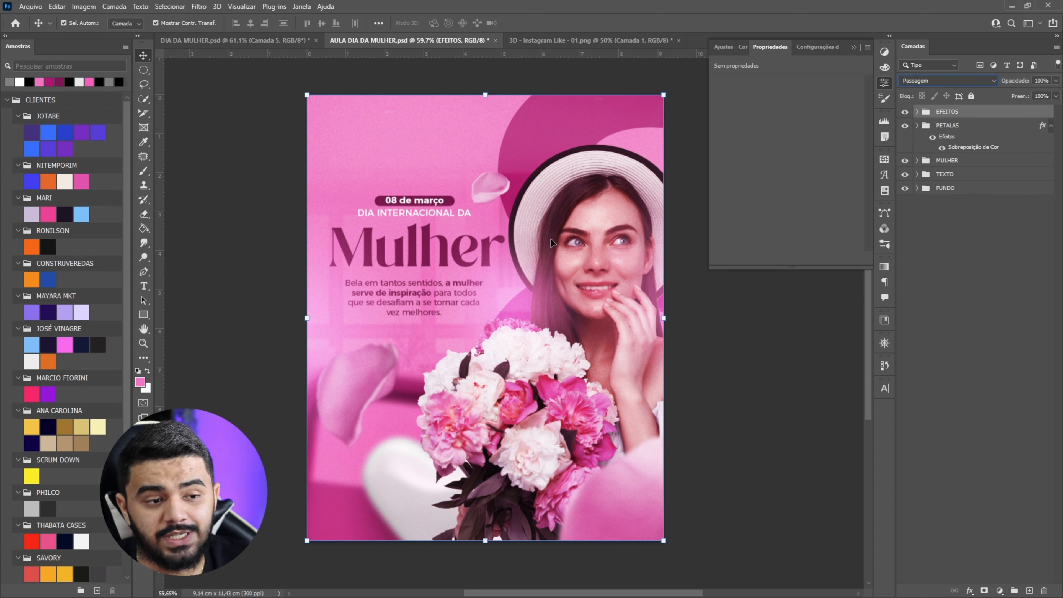
# Compare the poster with and without the EFEITOS group, leaving the group visible and no layer selected.
pyautogui.click(905, 112)
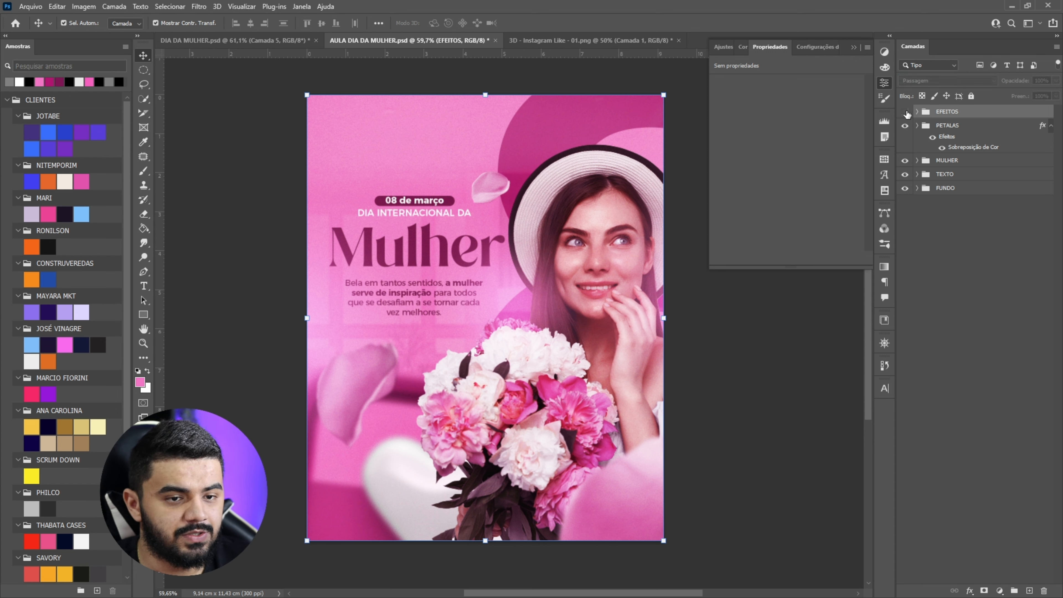
pyautogui.scroll(1, 430, 288)
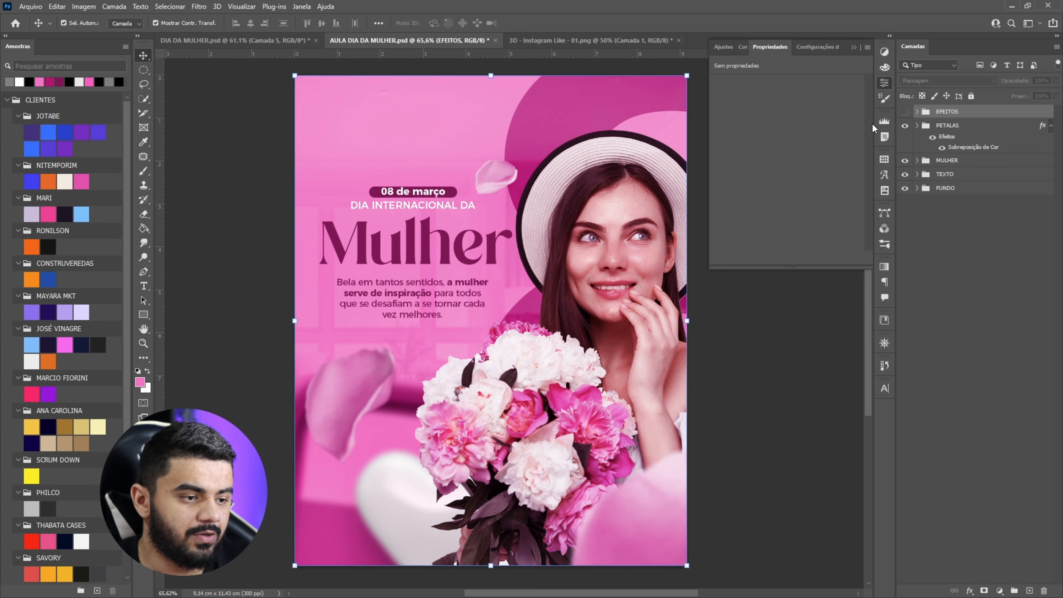
pyautogui.click(905, 113)
pyautogui.click(905, 113)
pyautogui.click(905, 113)
pyautogui.click(906, 113)
pyautogui.click(905, 113)
pyautogui.click(906, 112)
pyautogui.click(906, 113)
pyautogui.click(906, 113)
pyautogui.scroll(2, 558, 277)
pyautogui.scroll(-3, 559, 277)
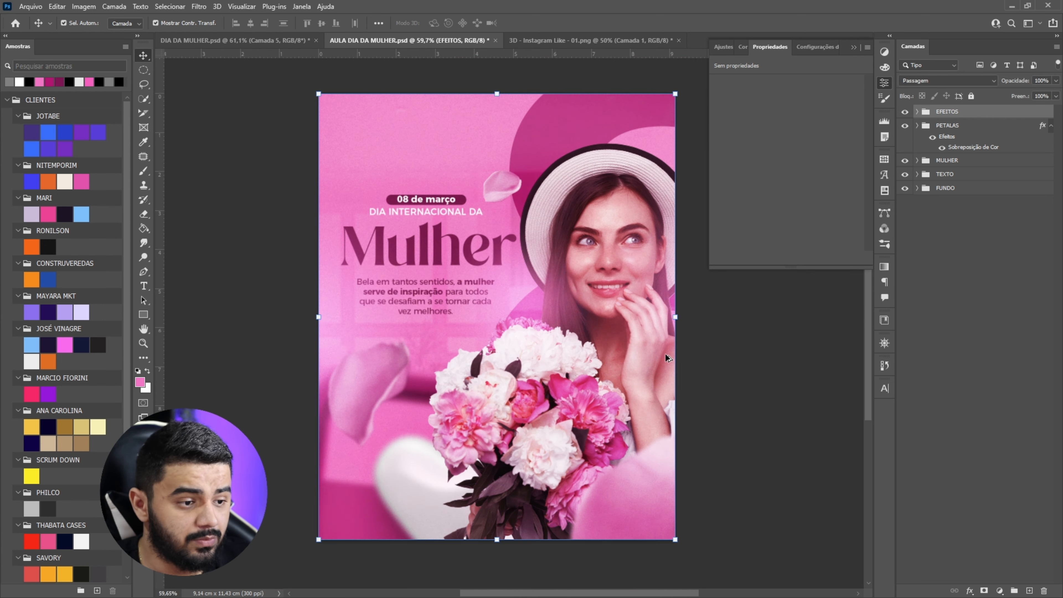
pyautogui.click(705, 310)
pyautogui.scroll(1, 476, 329)
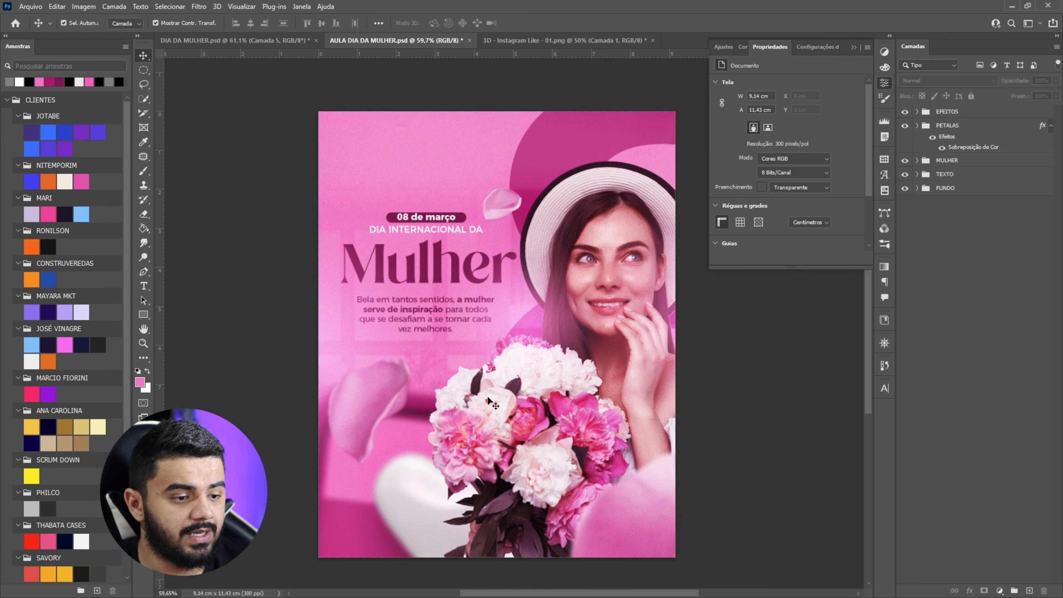
pyautogui.scroll(1, 482, 356)
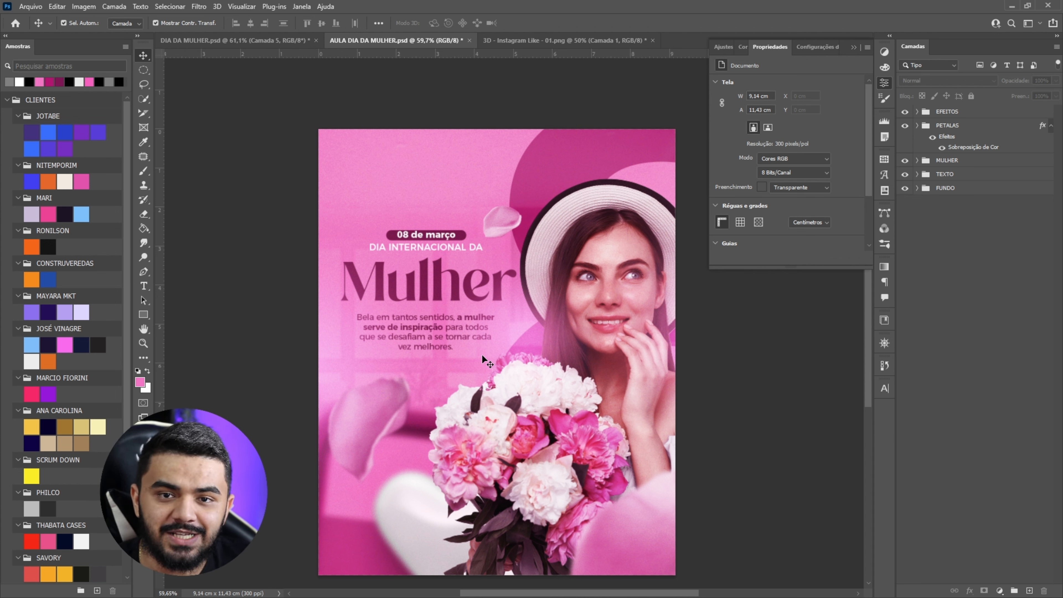
pyautogui.scroll(-1, 393, 311)
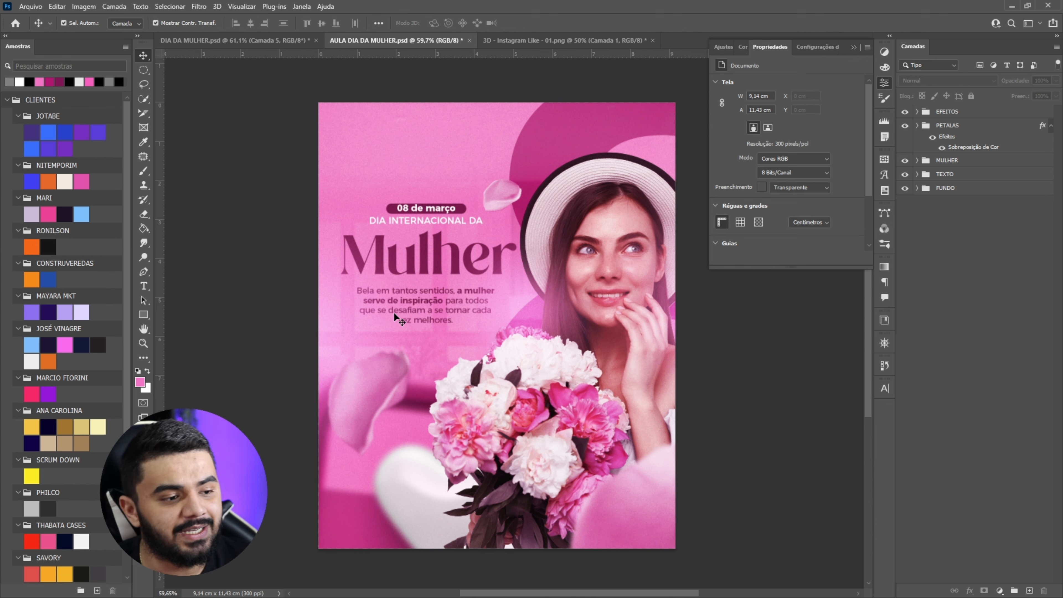